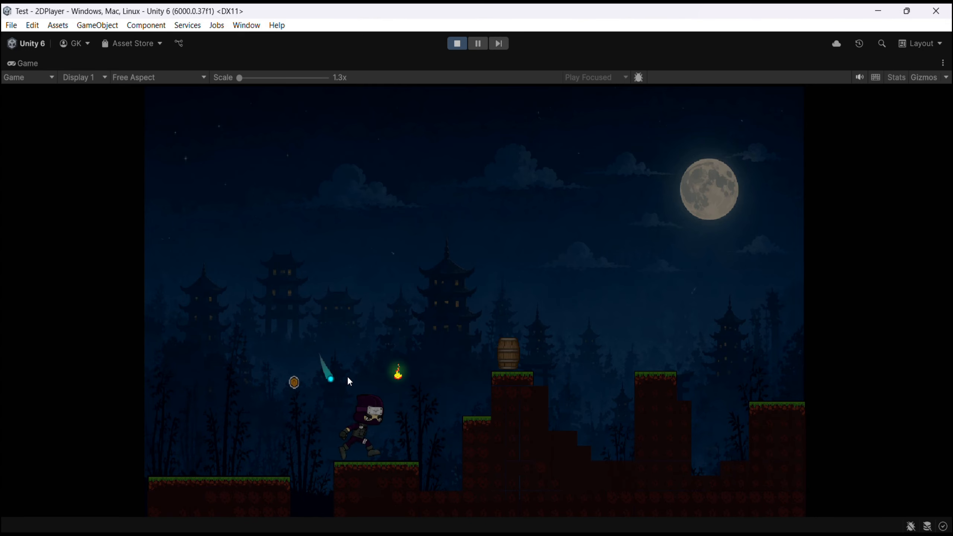
Play-test the level by running and jumping to the coin and throwing a knife at the barrel, and stop play mode
key("a")
key("space")
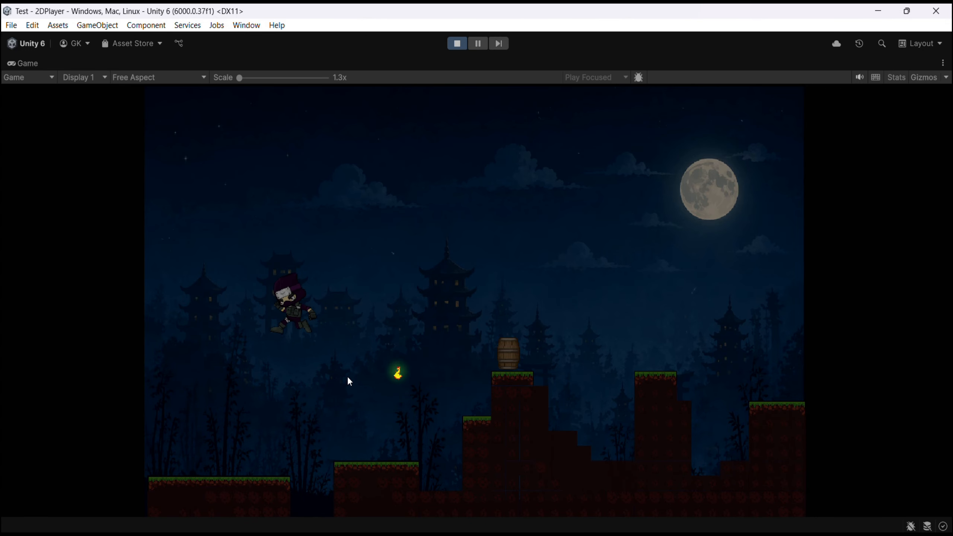
key("d")
left_click(349, 382)
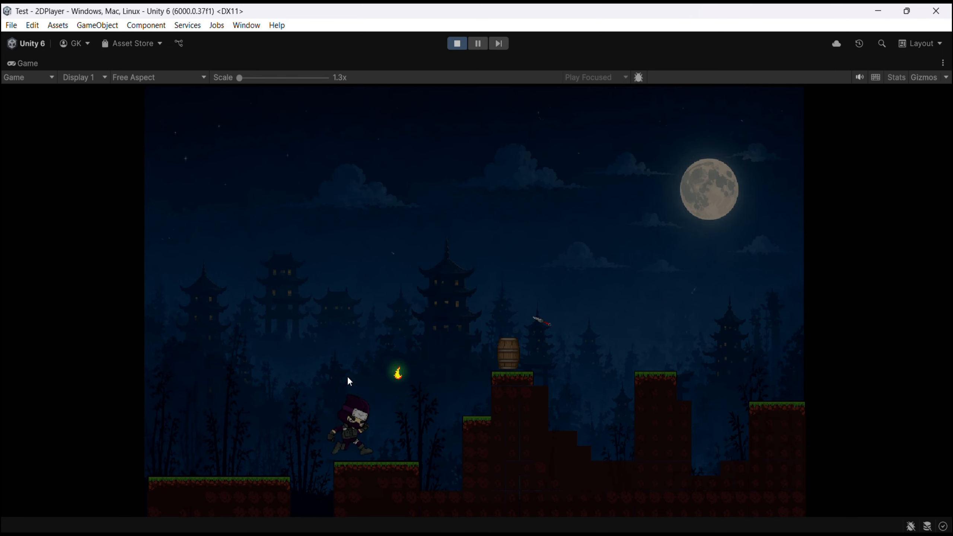
key("space")
left_click(348, 376)
key("a")
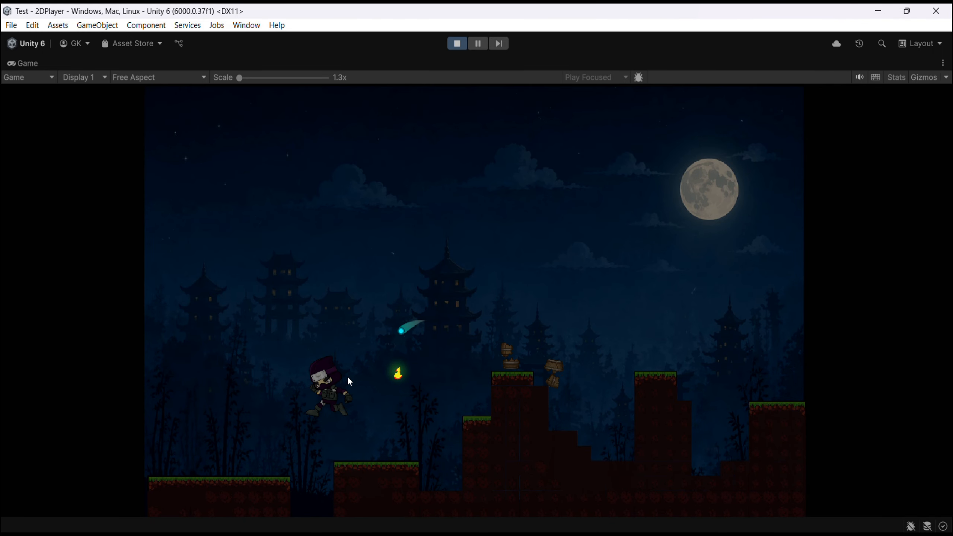
key("space")
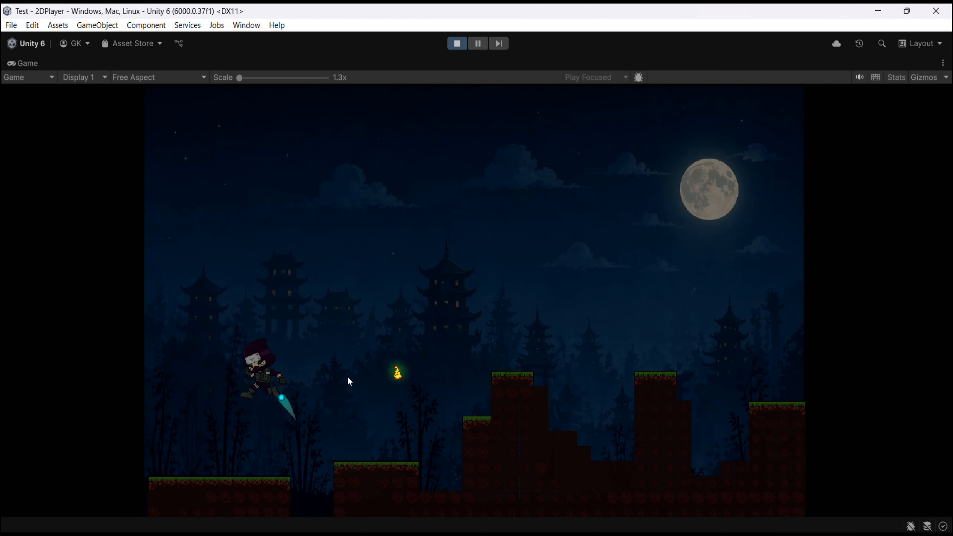
key("d")
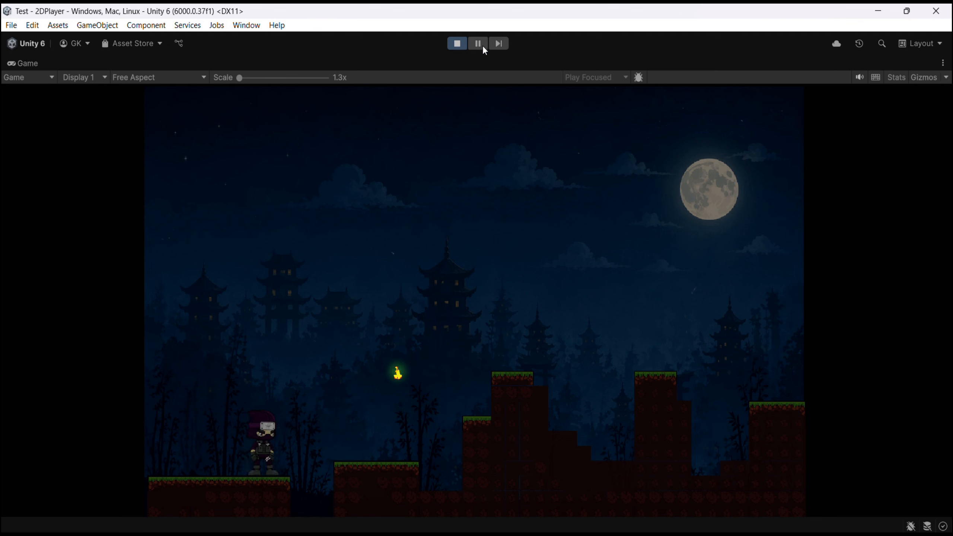
left_click(457, 43)
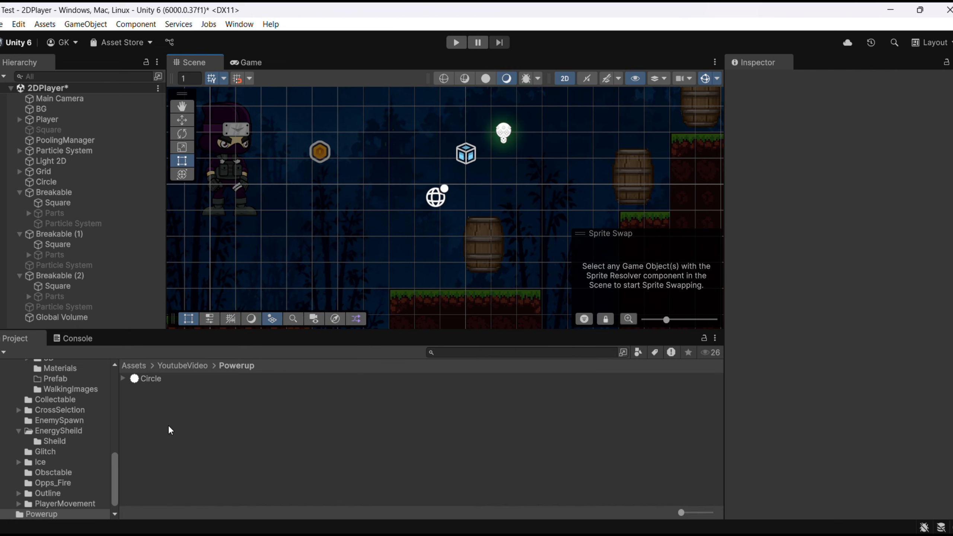
Create a URP Lit Shader Graph named Powerup in the Powerup folder
right_click(170, 430)
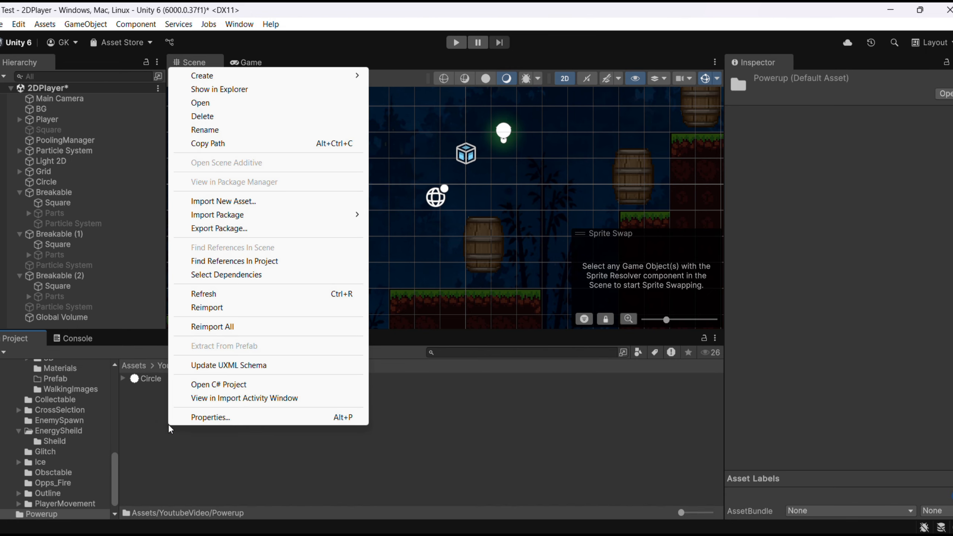
mouse_move(232, 78)
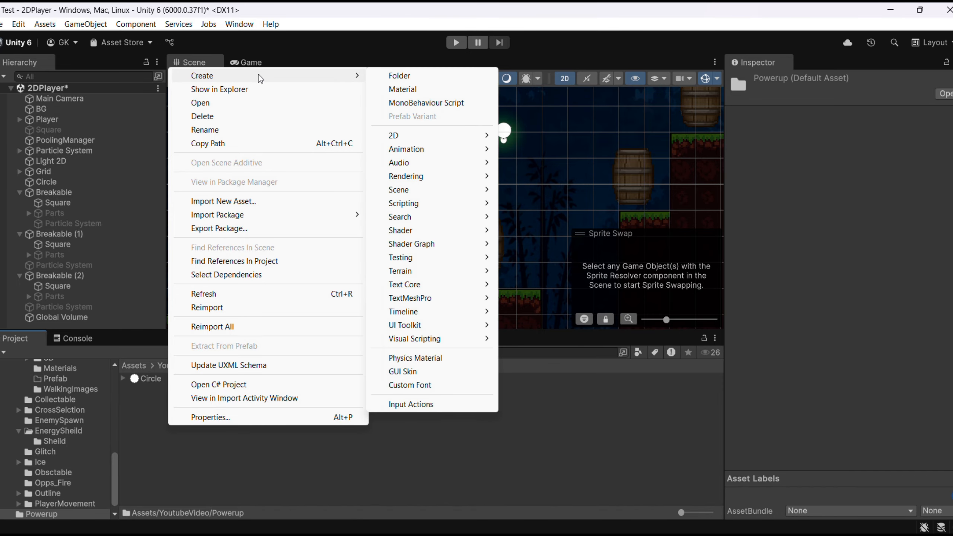
mouse_move(418, 249)
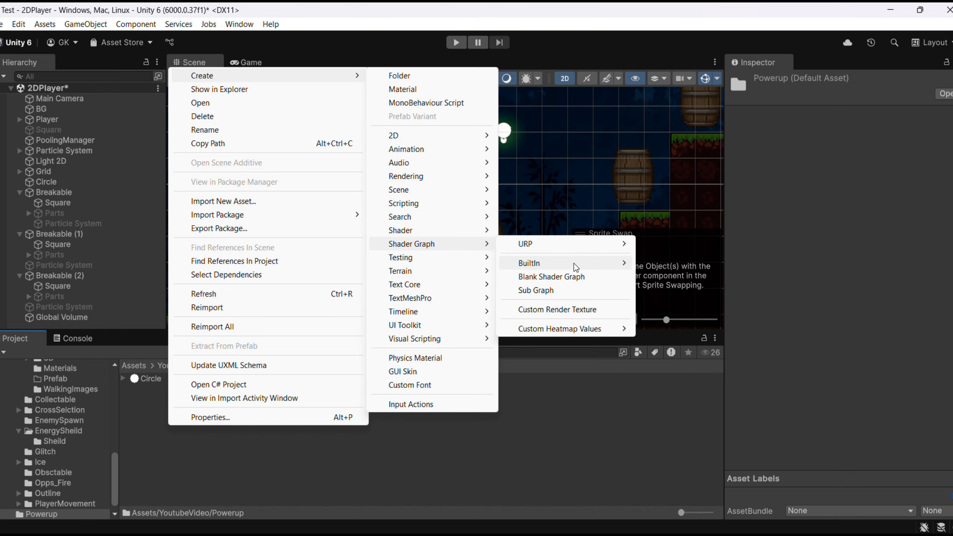
mouse_move(592, 246)
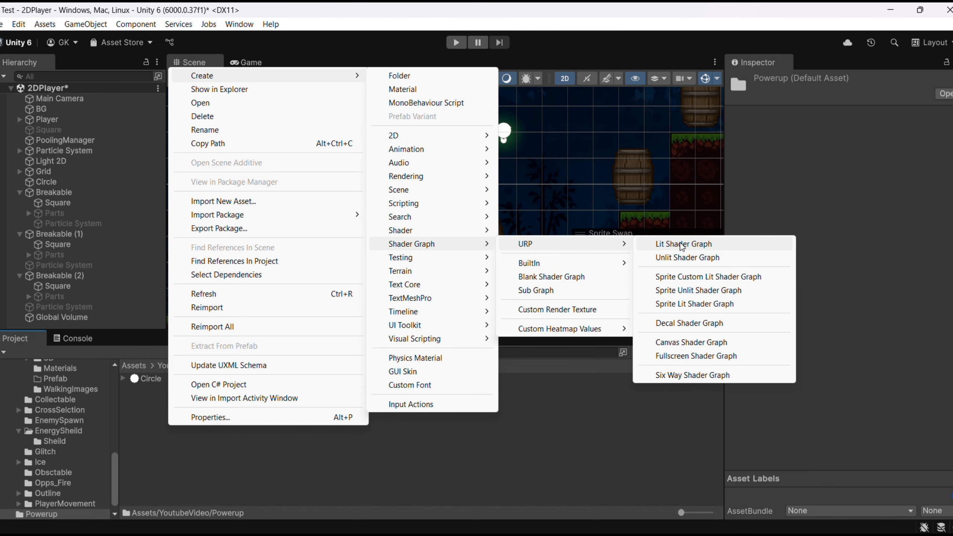
left_click(682, 245)
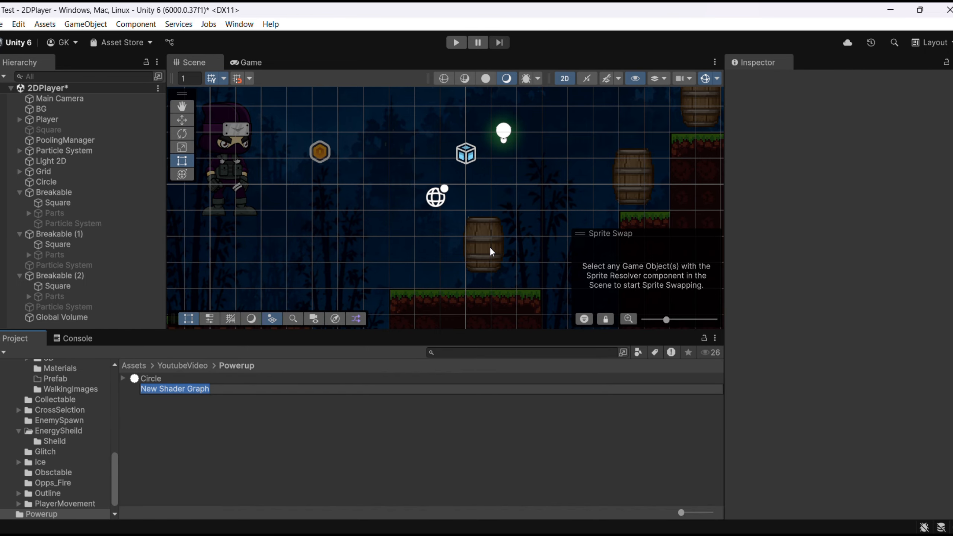
type("P")
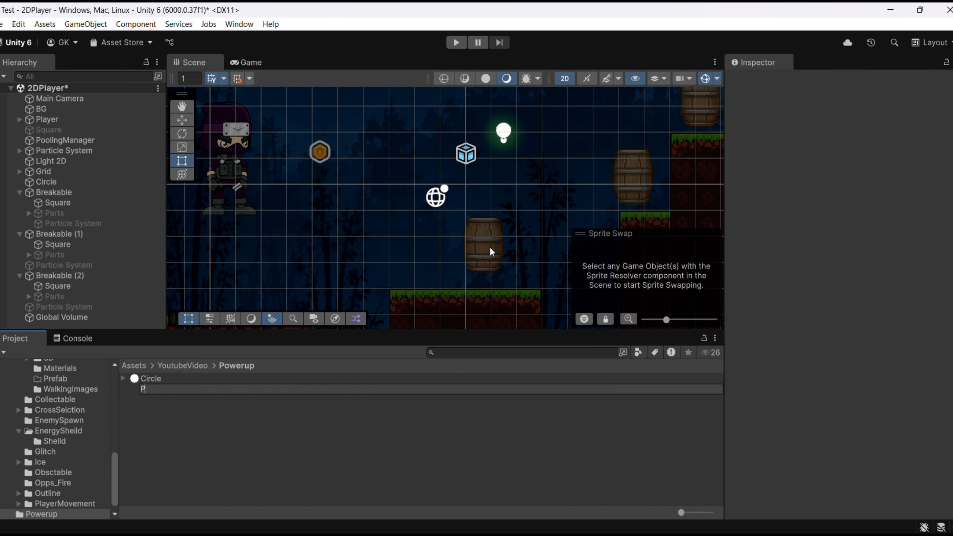
type("owerup")
key("Return")
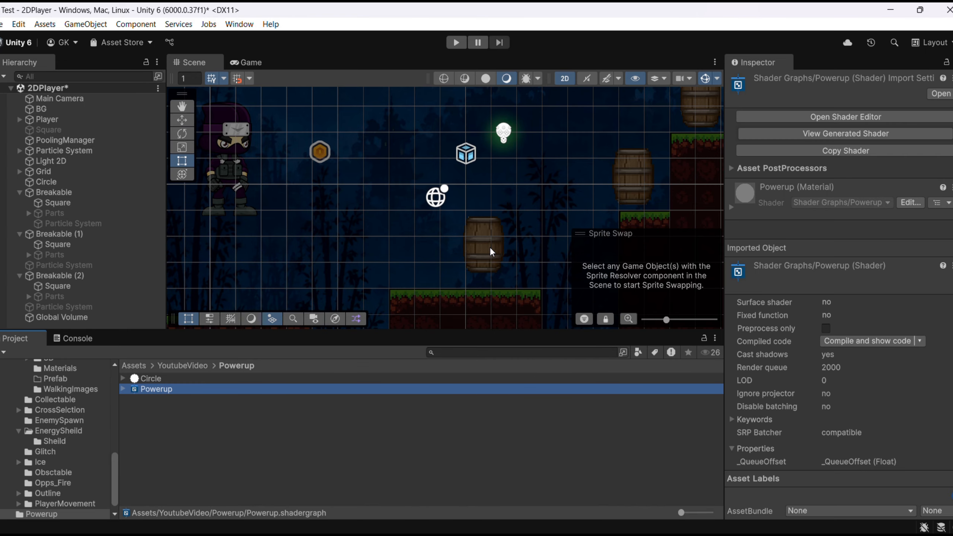
Open the Powerup shader graph in a maximized view and add a Color property named GlowColor
double_click(150, 389)
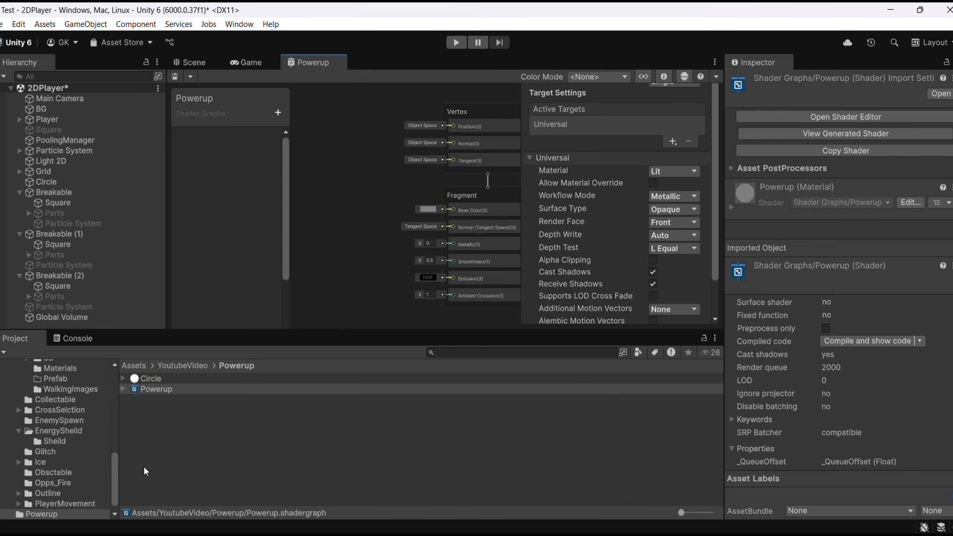
double_click(328, 66)
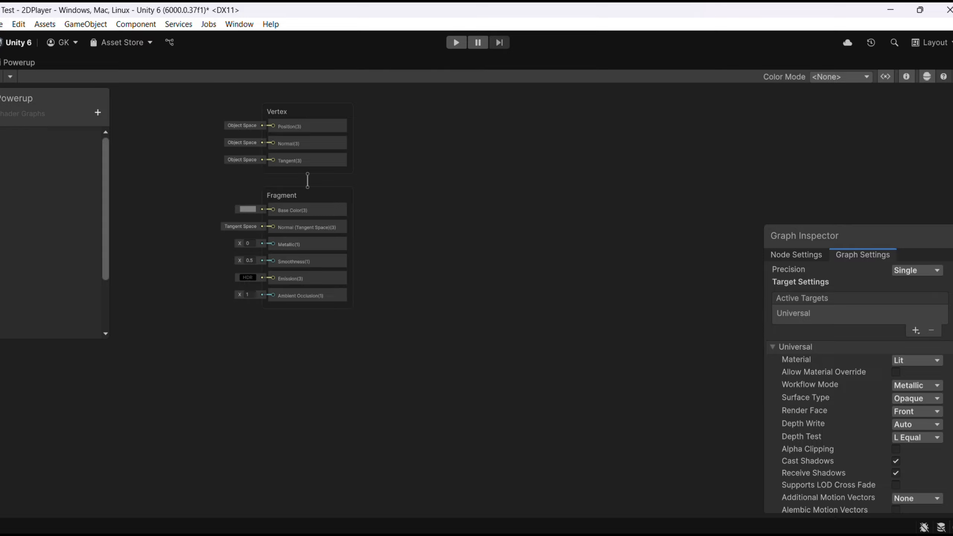
left_click(98, 112)
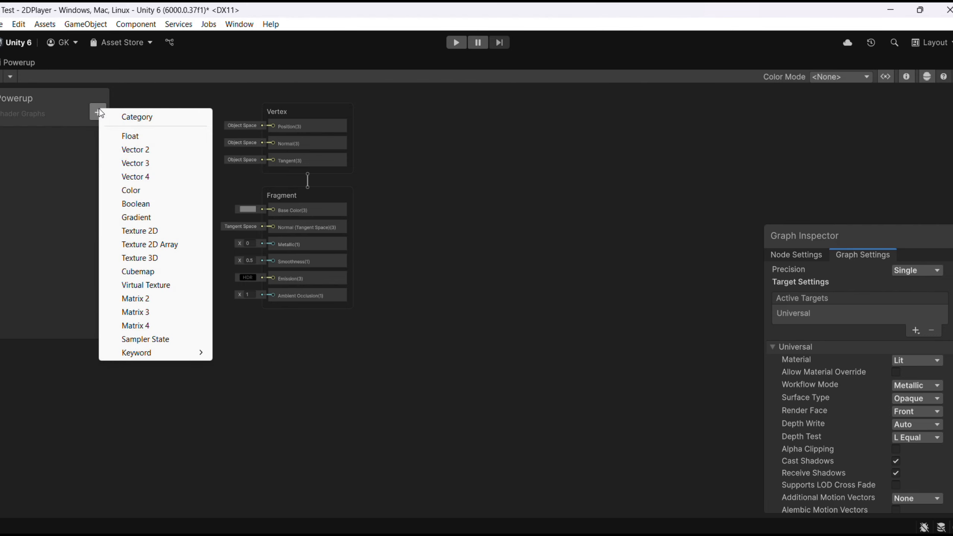
left_click(151, 192)
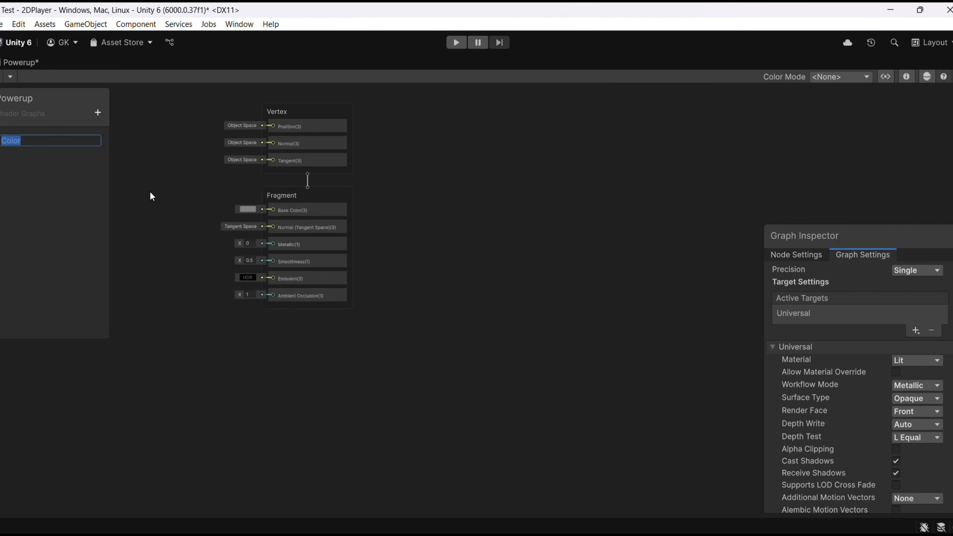
type("GlowColor")
key("Return")
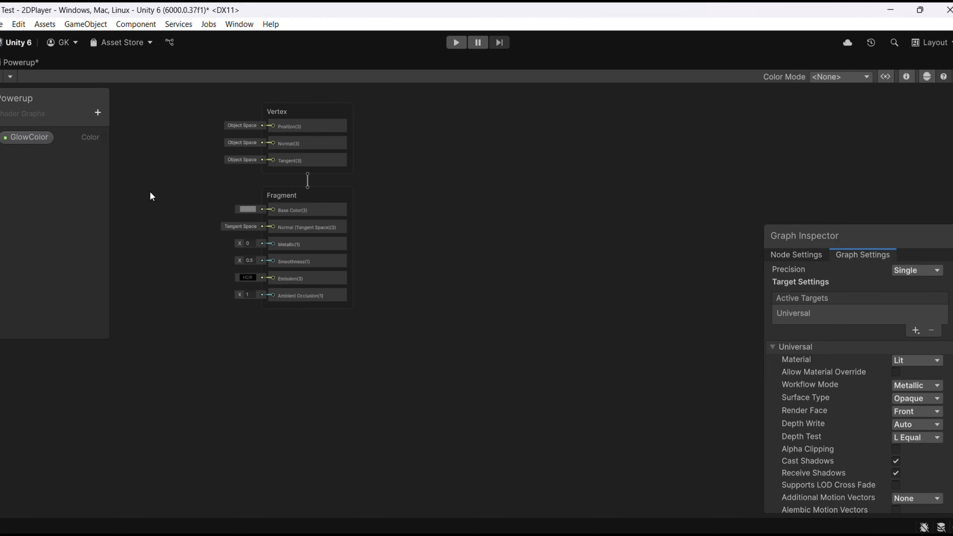
Add a Float property named GlowIntensity to the Powerup shader graph
left_click(93, 118)
key("Escape")
type("Glow")
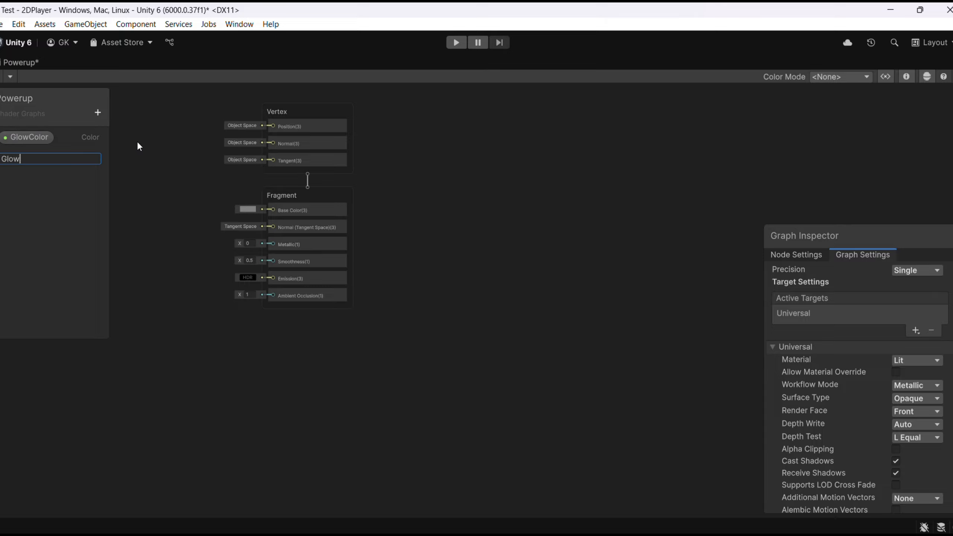
type("Intensity")
key("Return")
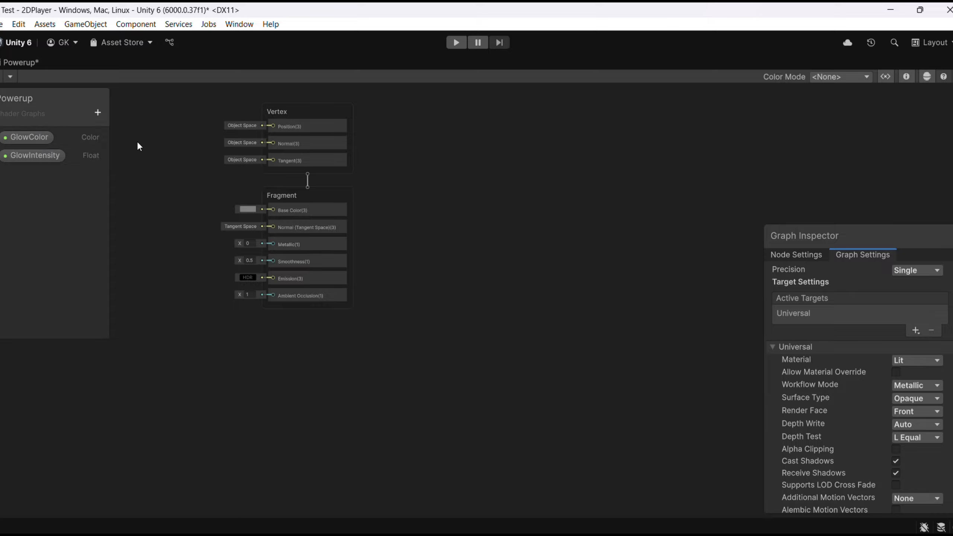
Add a Texture 2D property named Power to the Powerup shader graph
left_click(102, 112)
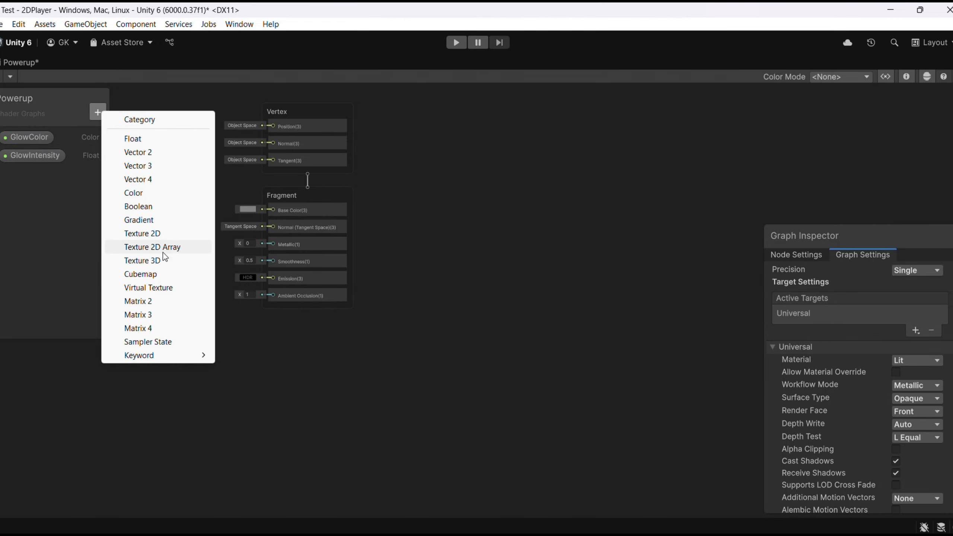
left_click(162, 233)
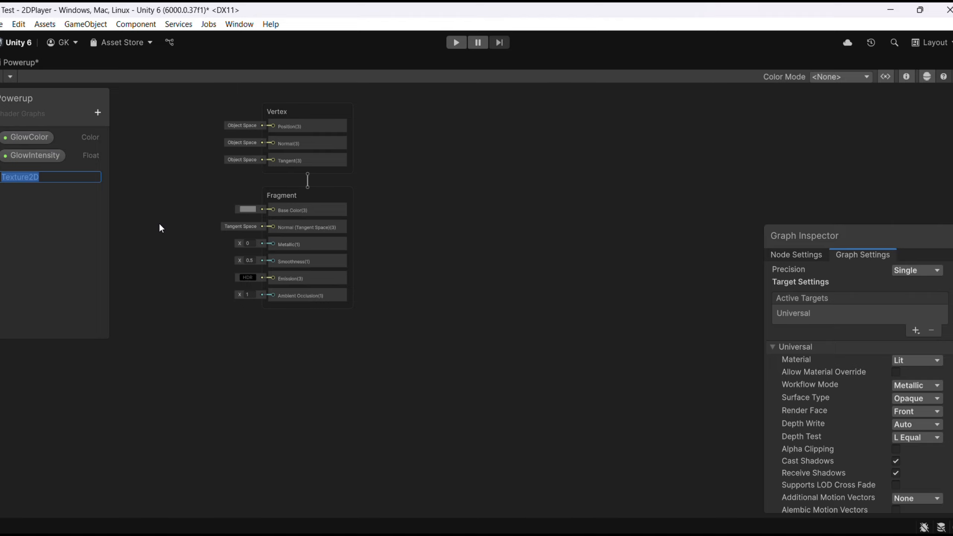
type("Power")
key("Return")
Add a UV node in the empty graph area well before the Vertex and Fragment blocks
scroll(396, 289, "up", 5)
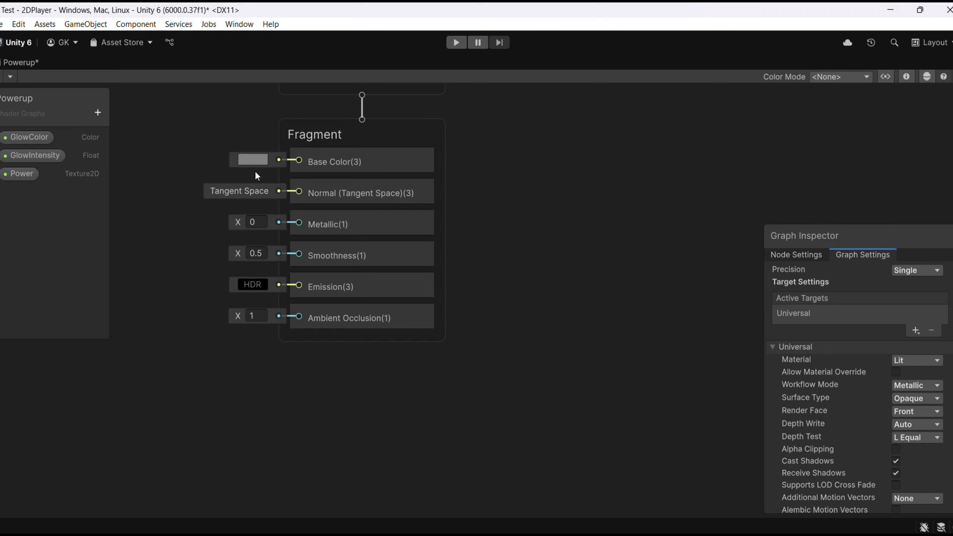
scroll(394, 303, "down", 6)
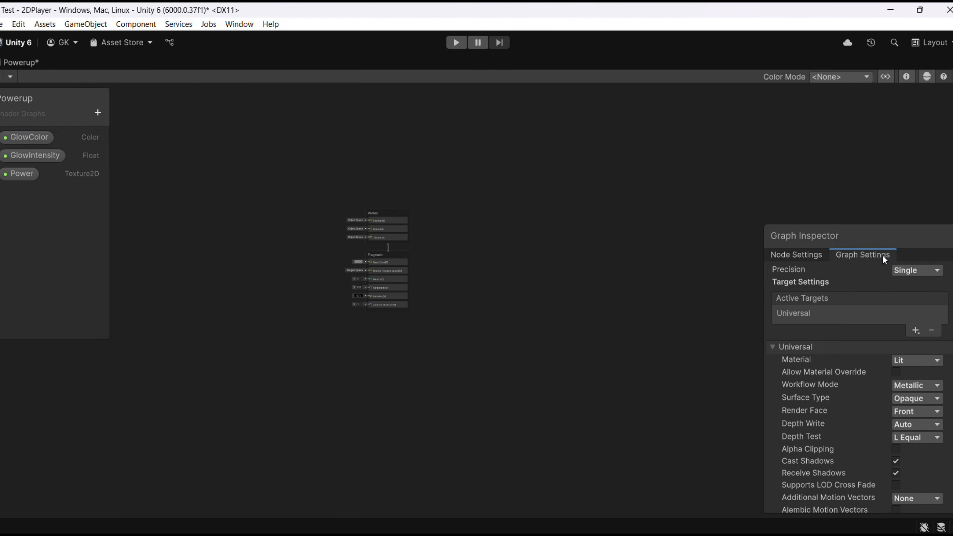
scroll(896, 371, "down", 2)
middle_click_drag(232, 224, 387, 229)
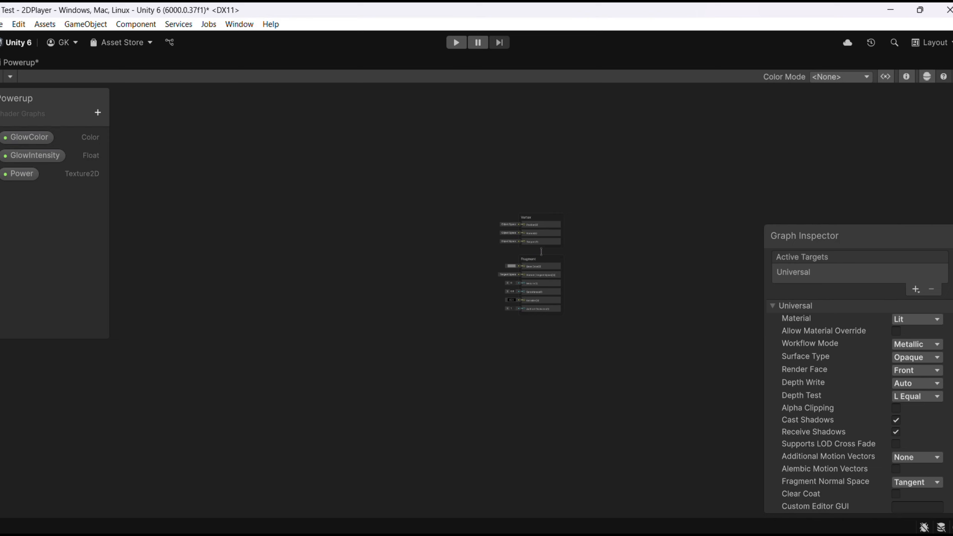
right_click(151, 266)
left_click(179, 271)
type("uv")
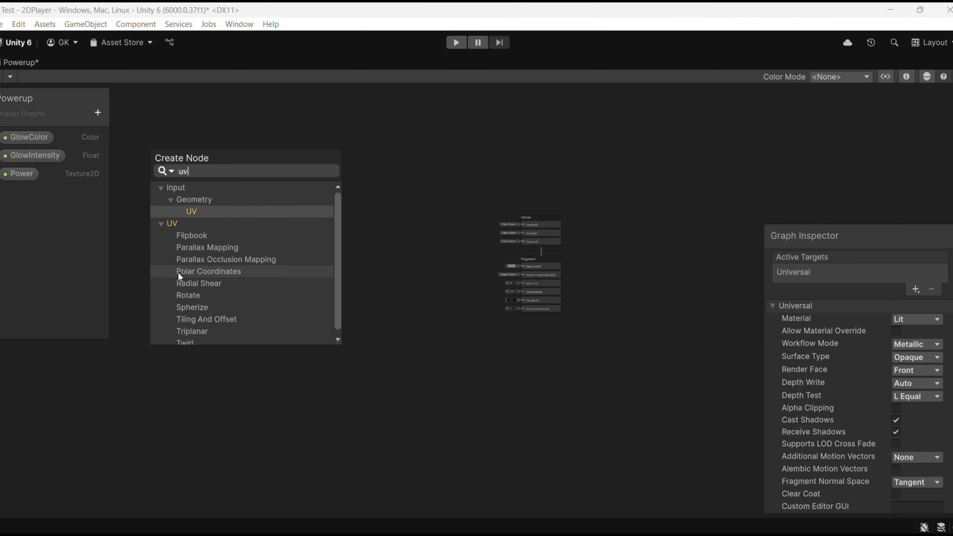
key("Return")
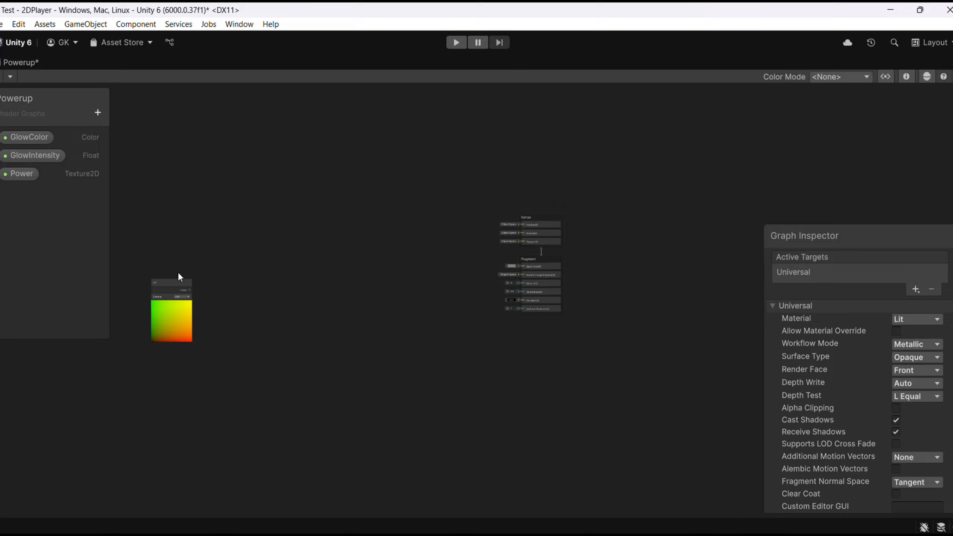
Create a Subtract node from the UV node's output, connected to its A input
scroll(157, 312, "up", 3)
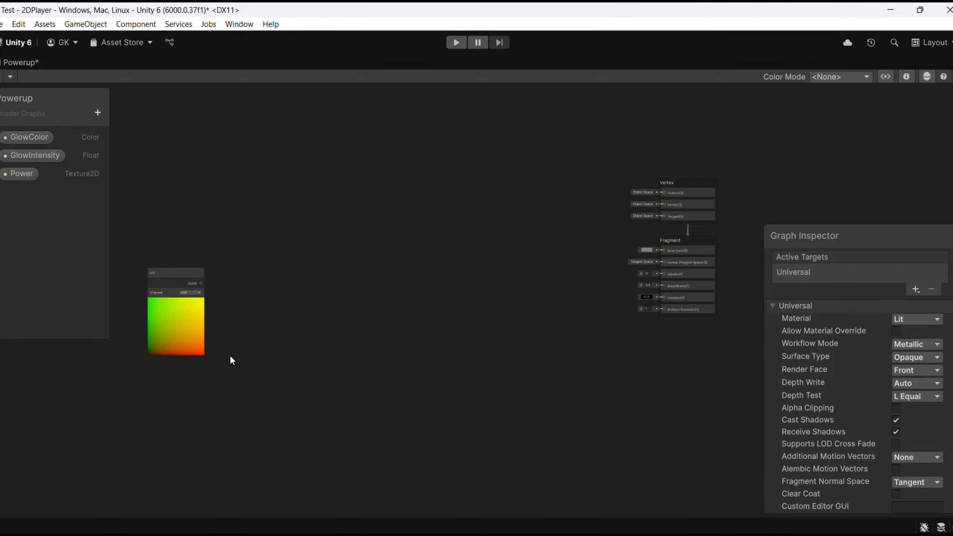
left_click_drag(201, 282, 247, 282)
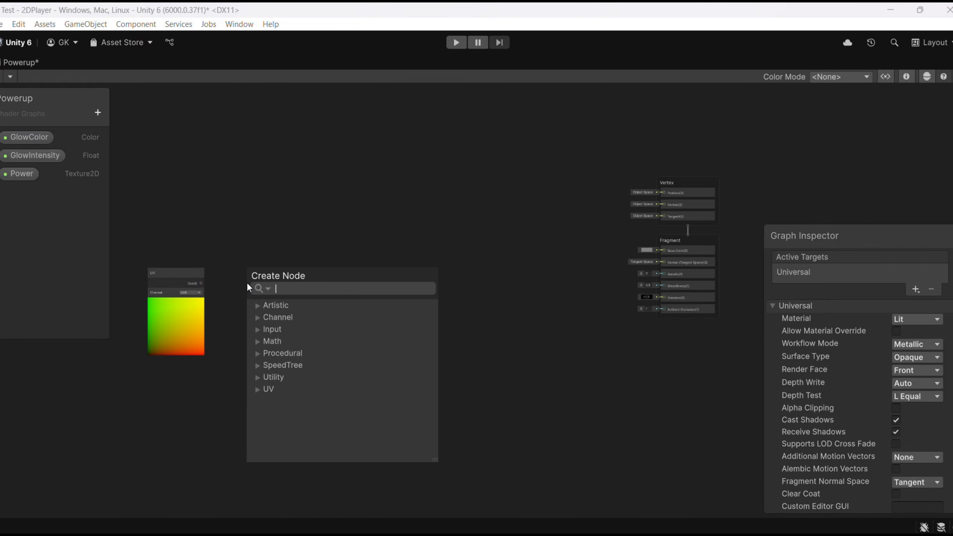
type("subr")
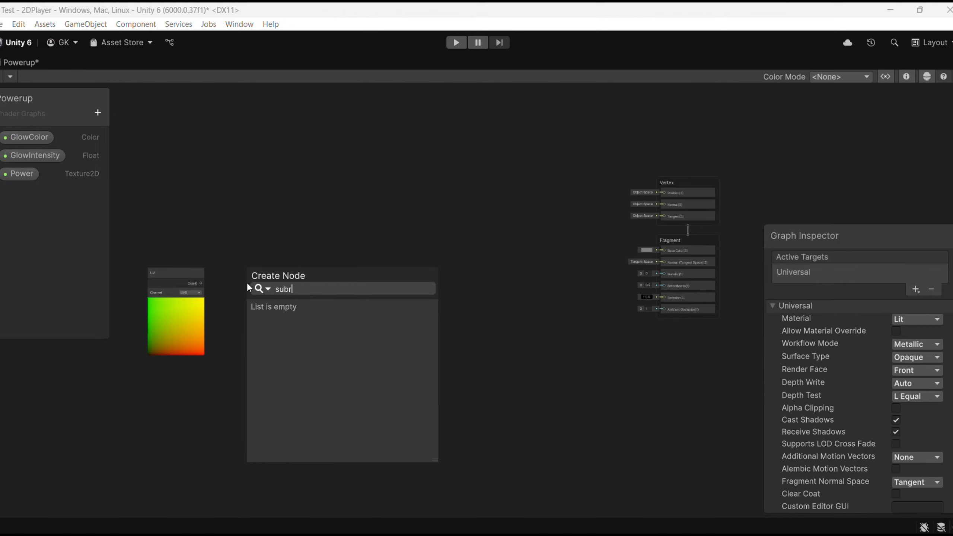
key("BackSpace")
type("t")
key("Return")
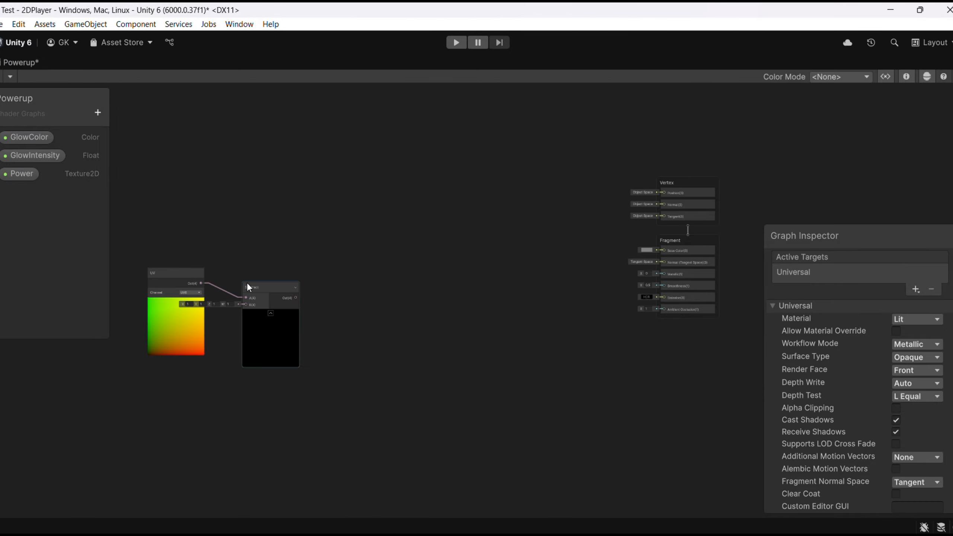
Create a Vector 2 node feeding the Subtract node's B input and set its X and Y to 0.5
left_click_drag(254, 287, 224, 335)
scroll(278, 287, "up", 1)
type("vec")
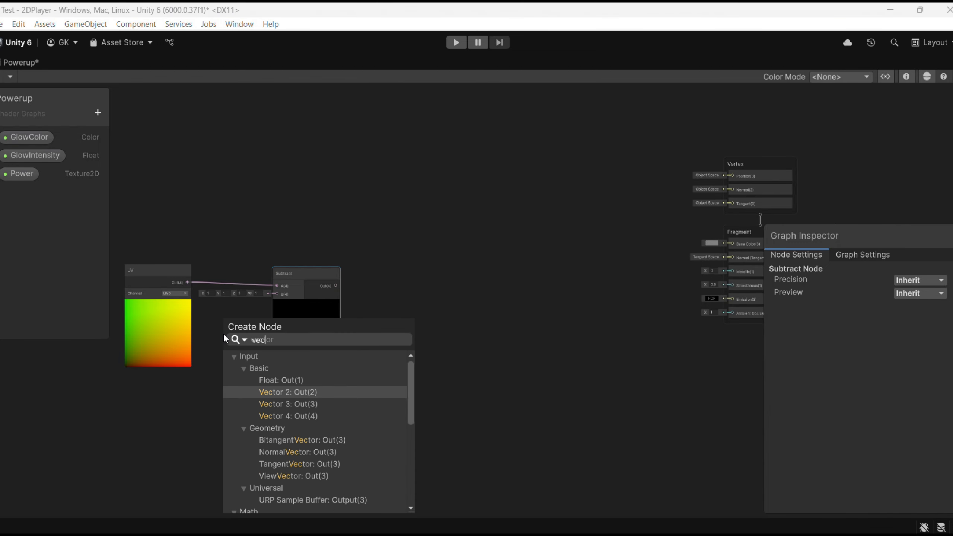
key("Return")
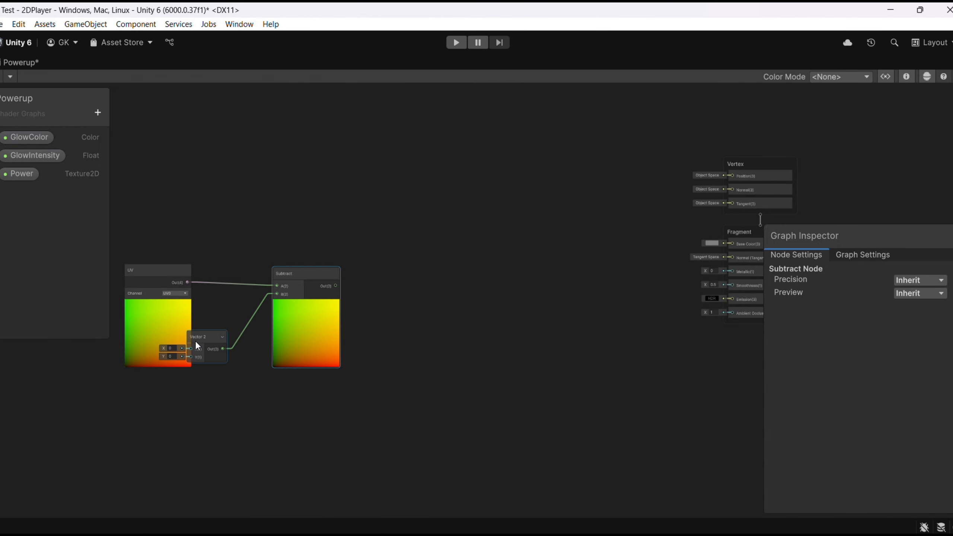
left_click_drag(197, 346, 231, 324)
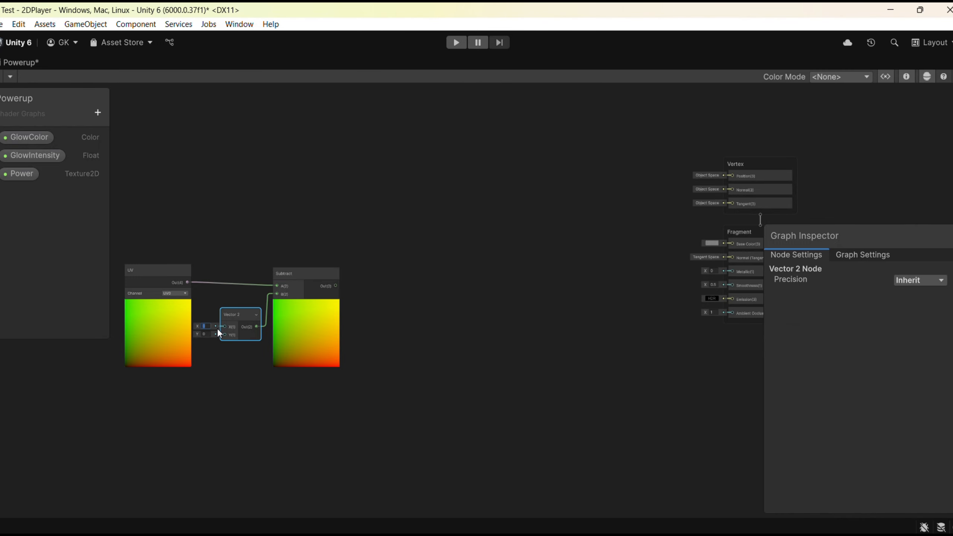
type(".5")
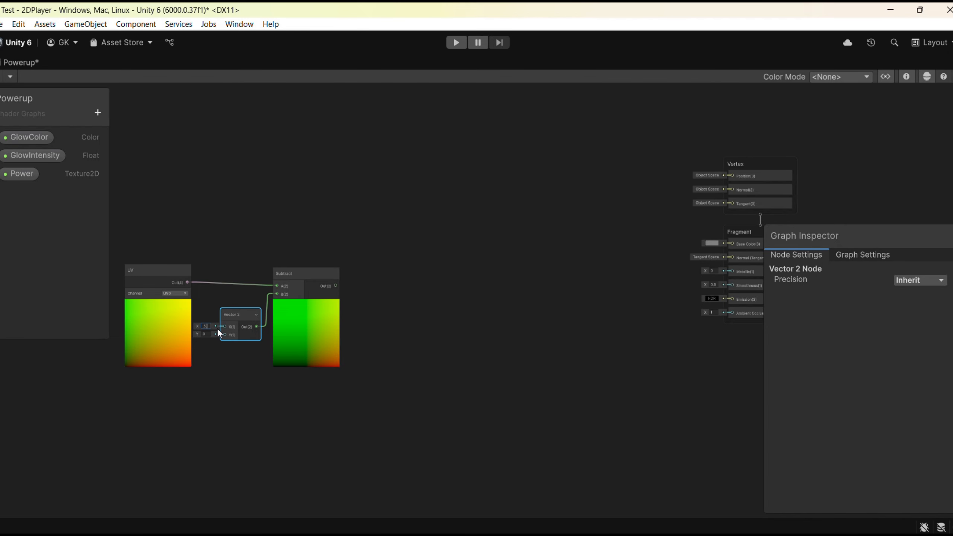
type(".5")
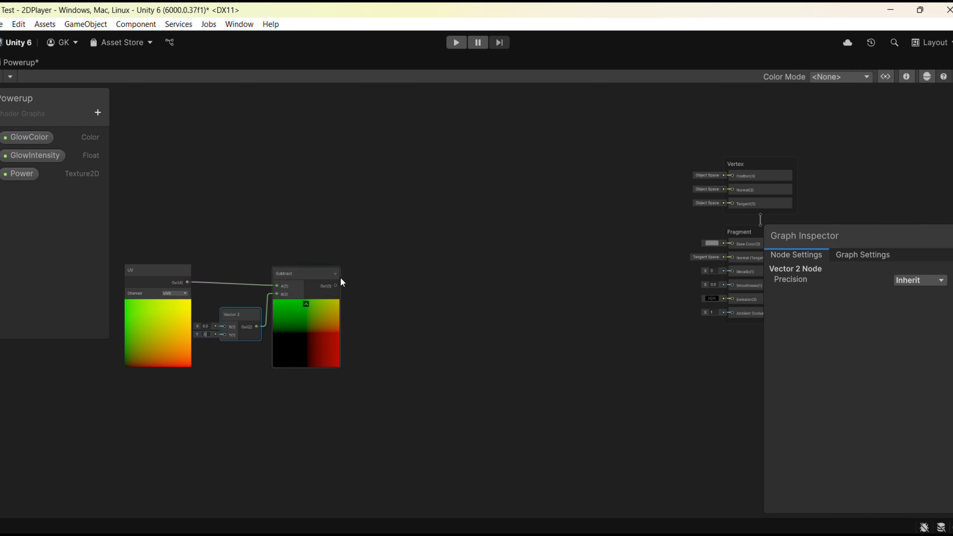
Create a Length node from the Subtract node's output and align it beside the Subtract node
left_click_drag(336, 285, 386, 292)
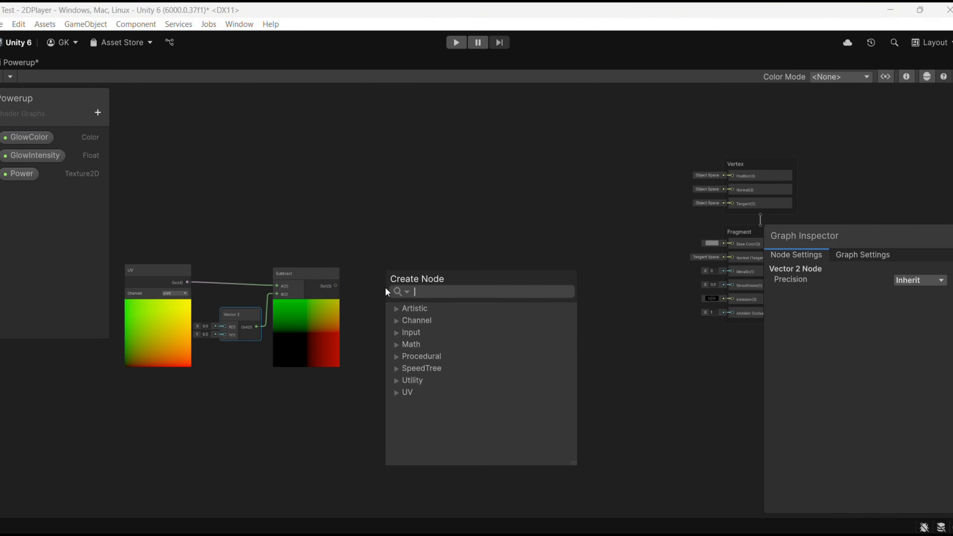
type("len")
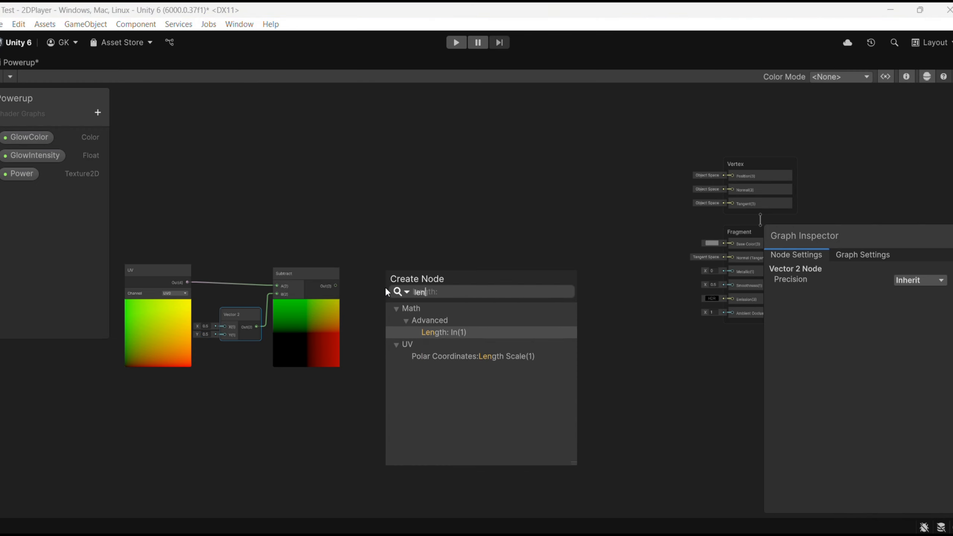
key("Return")
left_click_drag(396, 282, 393, 274)
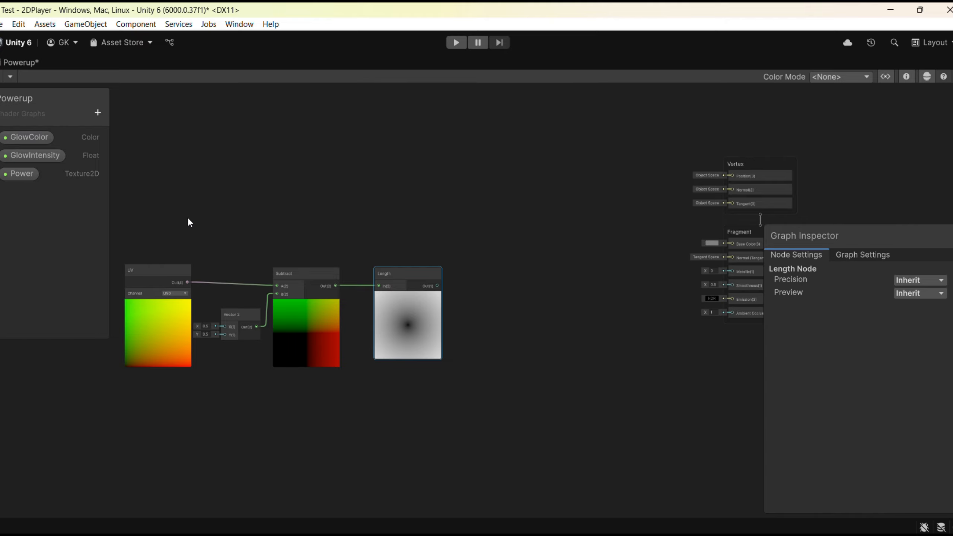
Shift the node chain farther from the Vertex and Fragment blocks and create a One Minus node from the Length output
left_click(154, 236)
left_click_drag(392, 372, 391, 371)
left_click_drag(409, 274, 329, 270)
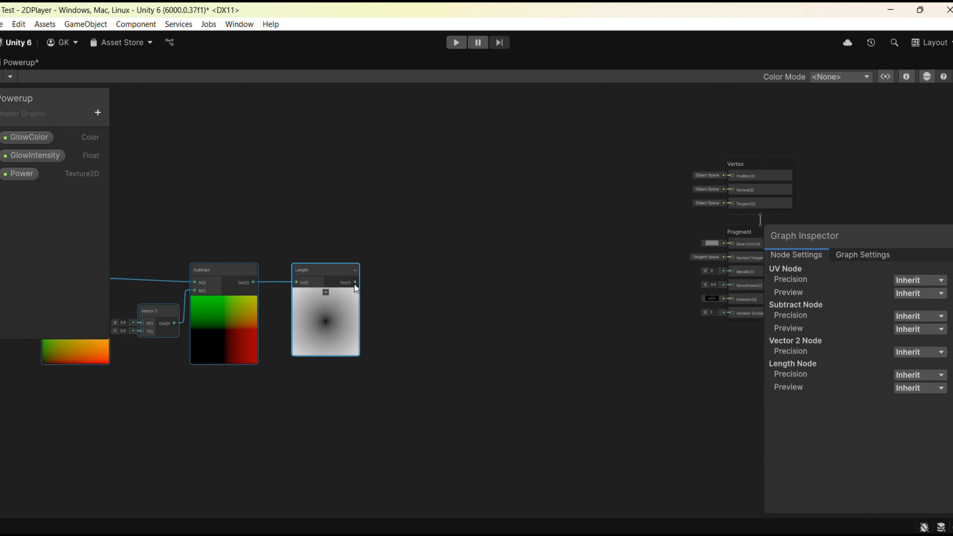
key("space")
type("minus")
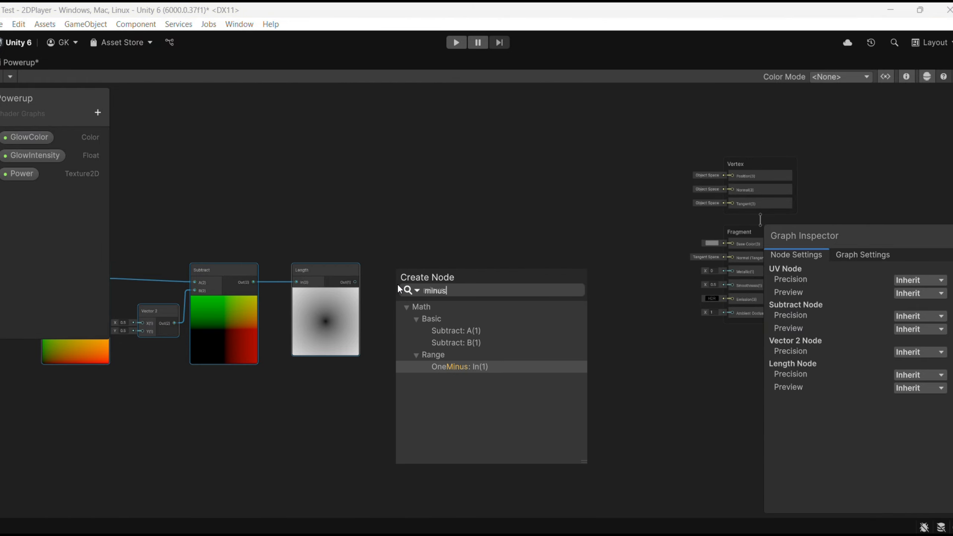
key("Return")
Create a Power node with the One Minus output in A, set B to 10 and align it with the chain
left_click_drag(406, 289, 479, 281)
type("powe")
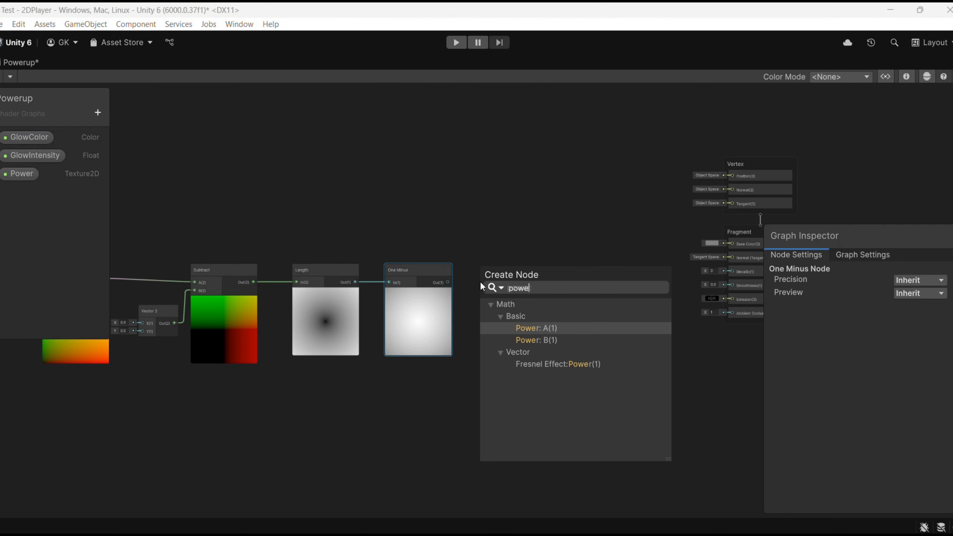
key("Return")
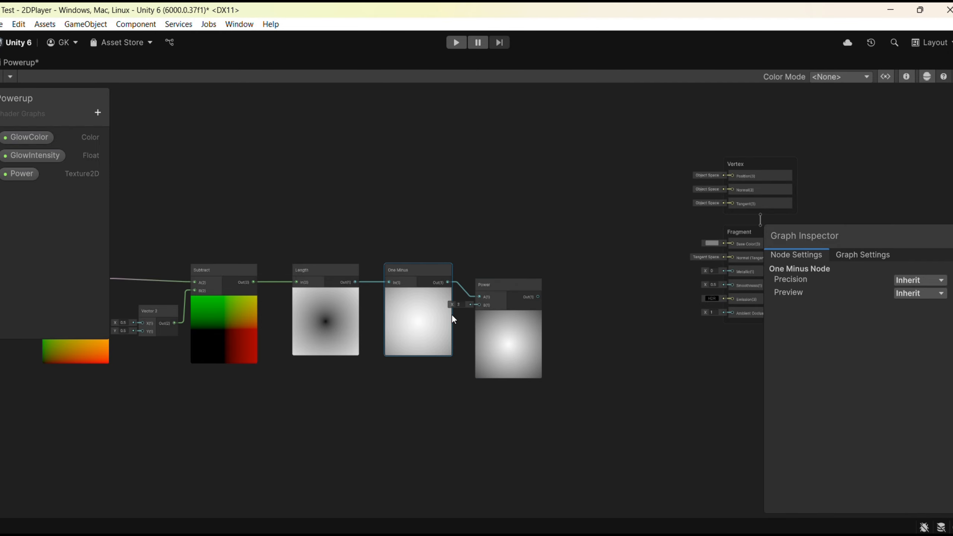
left_click(456, 304)
type("10")
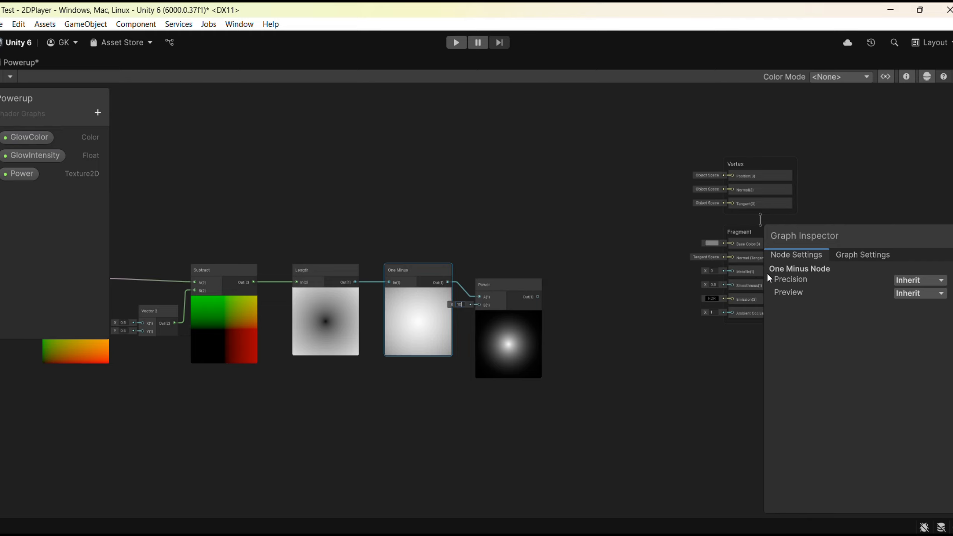
left_click_drag(516, 287, 518, 273)
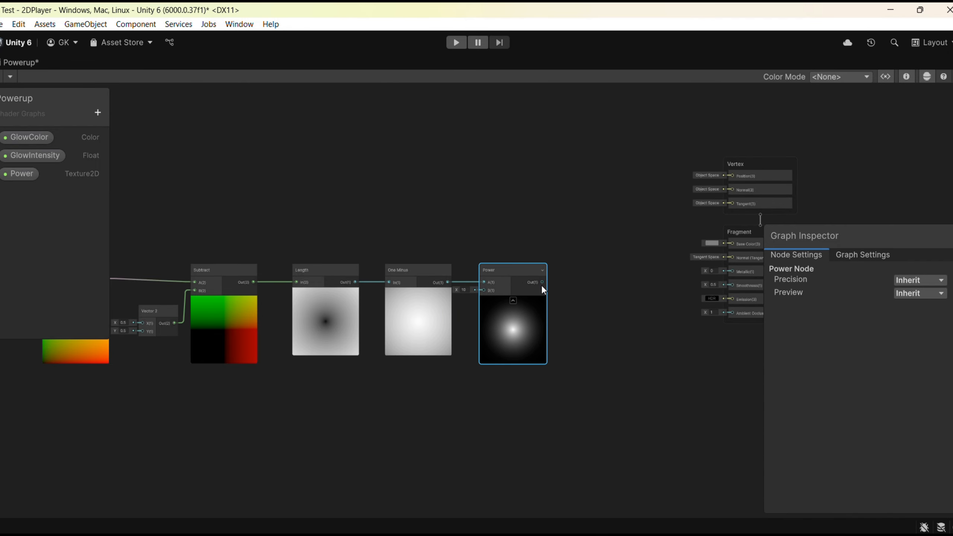
Move all nodes from UV through Power farther away from the Vertex and Fragment blocks
scroll(312, 245, "down", 5)
left_click_drag(178, 225, 405, 310)
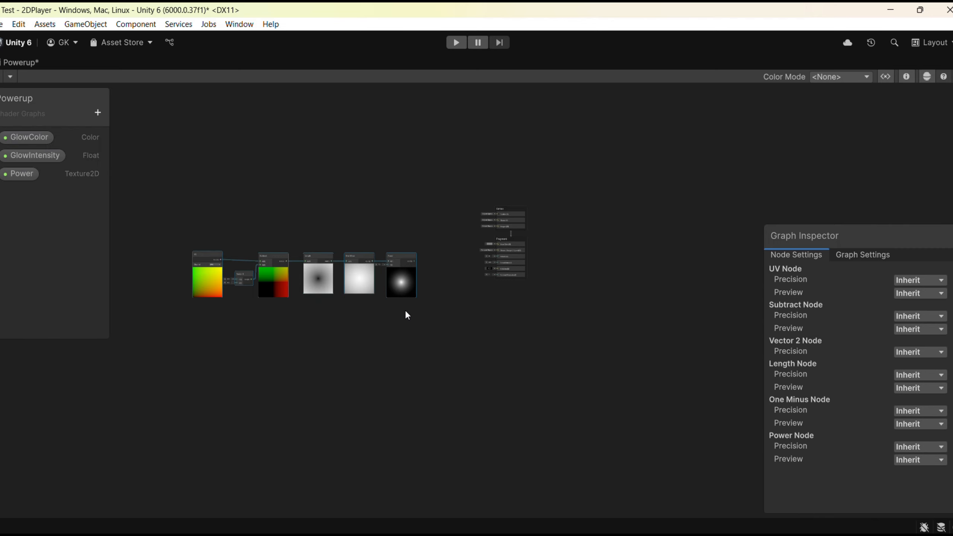
left_click_drag(399, 256, 326, 248)
scroll(343, 250, "up", 3)
scroll(343, 251, "up", 3)
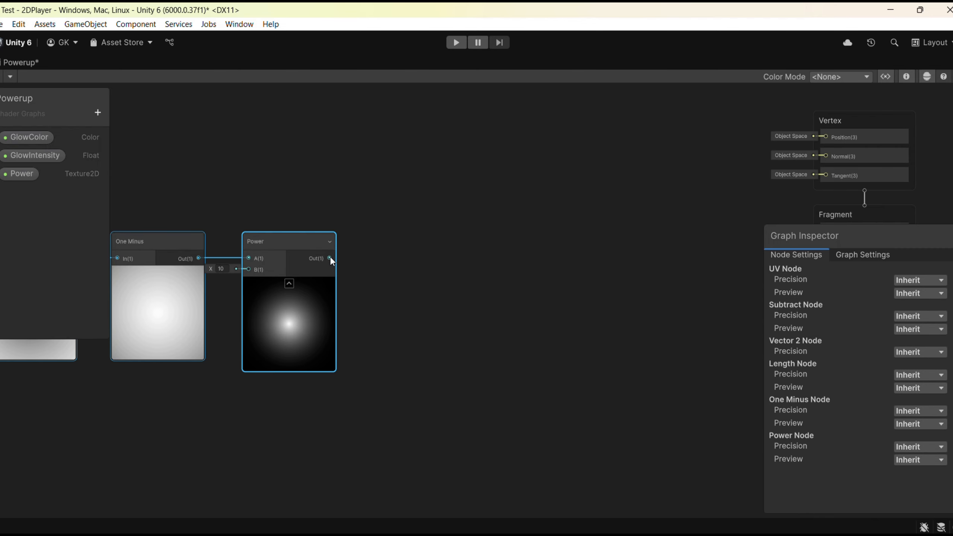
Create a Multiply node with the Power node's output in A and the GlowIntensity property in B
key("space")
type("mul")
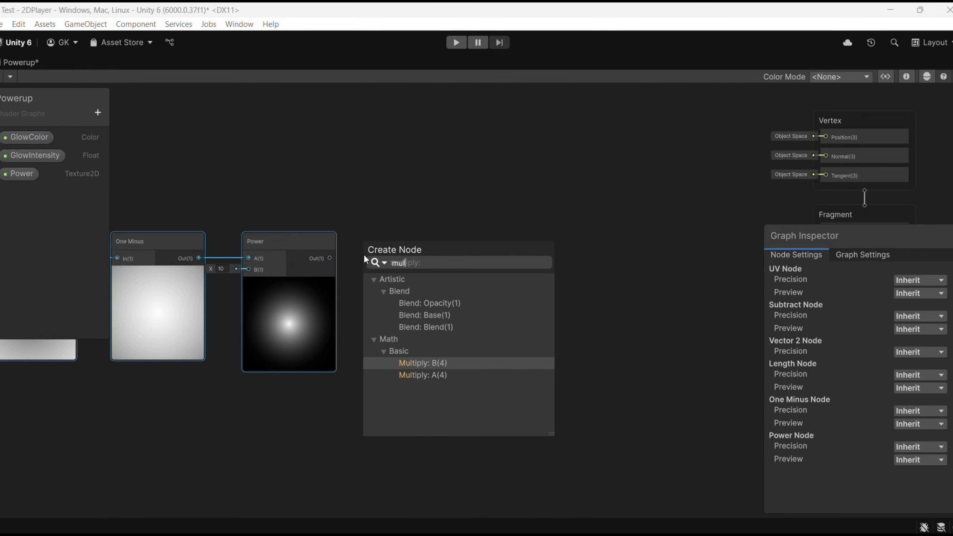
key("Return")
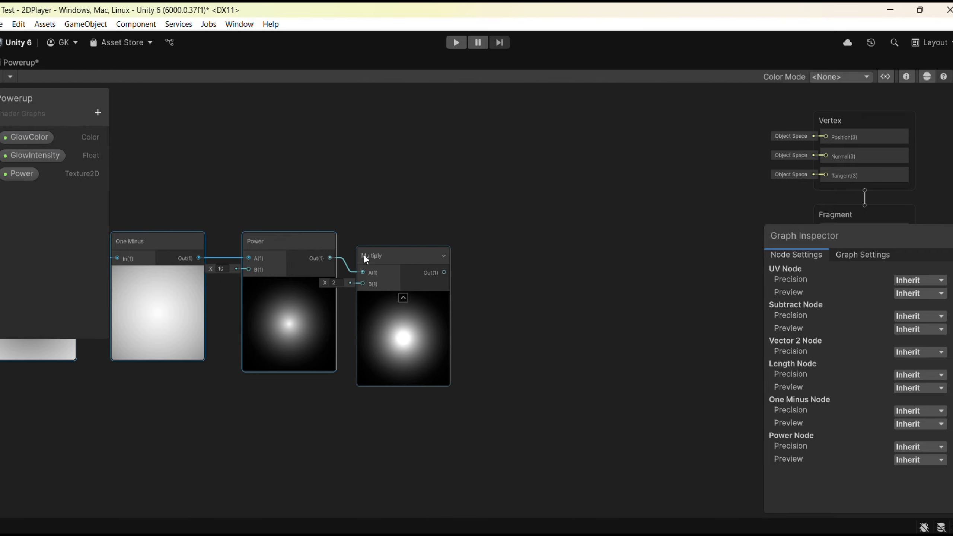
left_click_drag(365, 256, 472, 256)
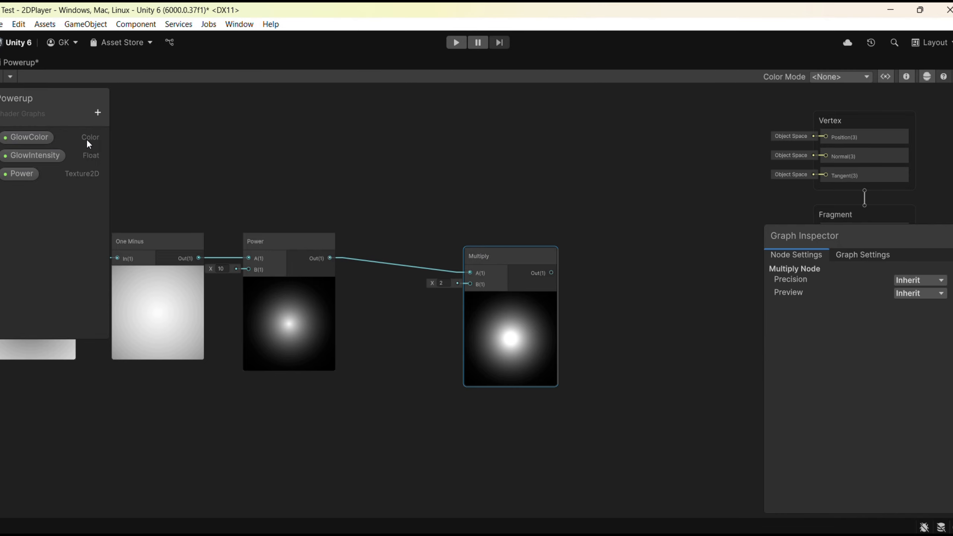
left_click_drag(56, 155, 473, 286)
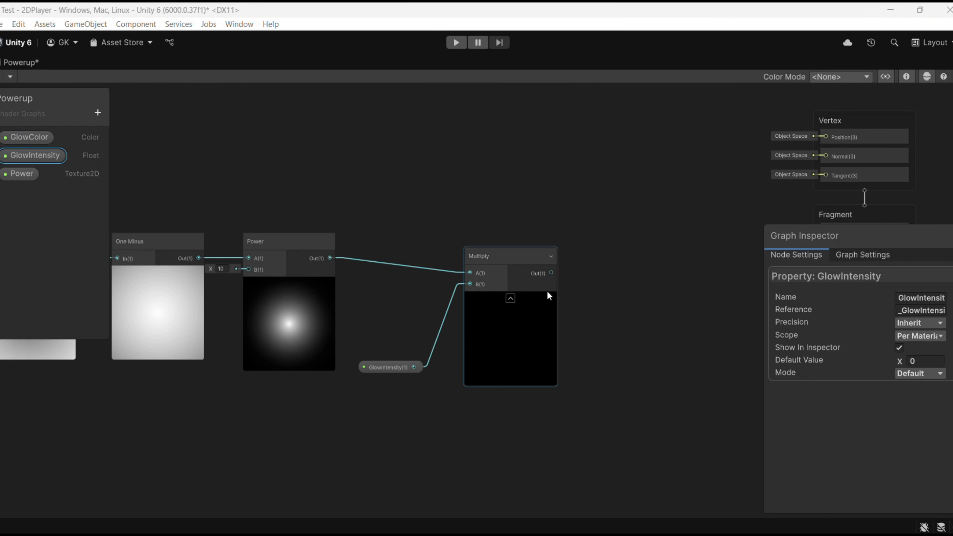
Move the whole chain, including the Multiply and GlowIntensity nodes, to free space before the Vertex and Fragment blocks
scroll(533, 279, "down", 2)
scroll(248, 203, "down", 6)
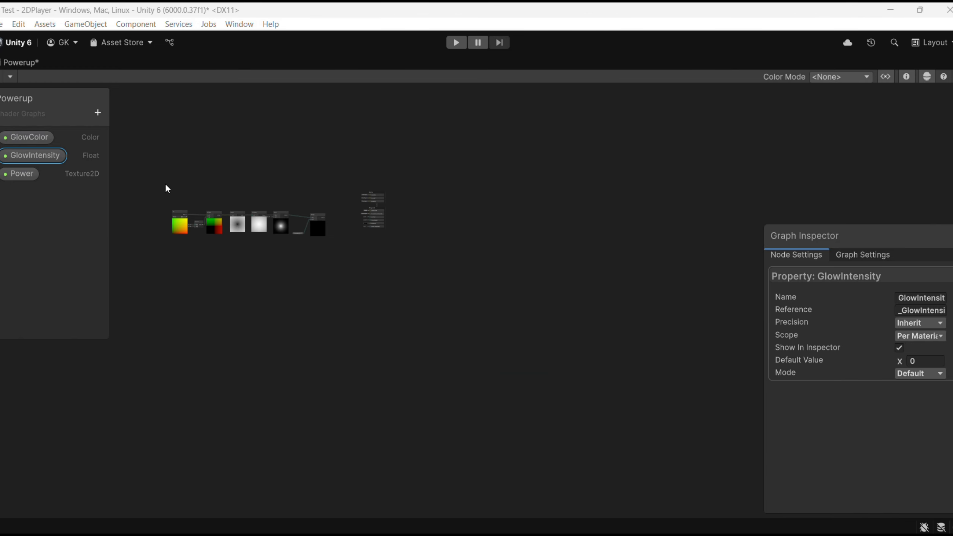
left_click_drag(167, 188, 319, 280)
left_click_drag(318, 224, 264, 219)
scroll(274, 215, "up", 6)
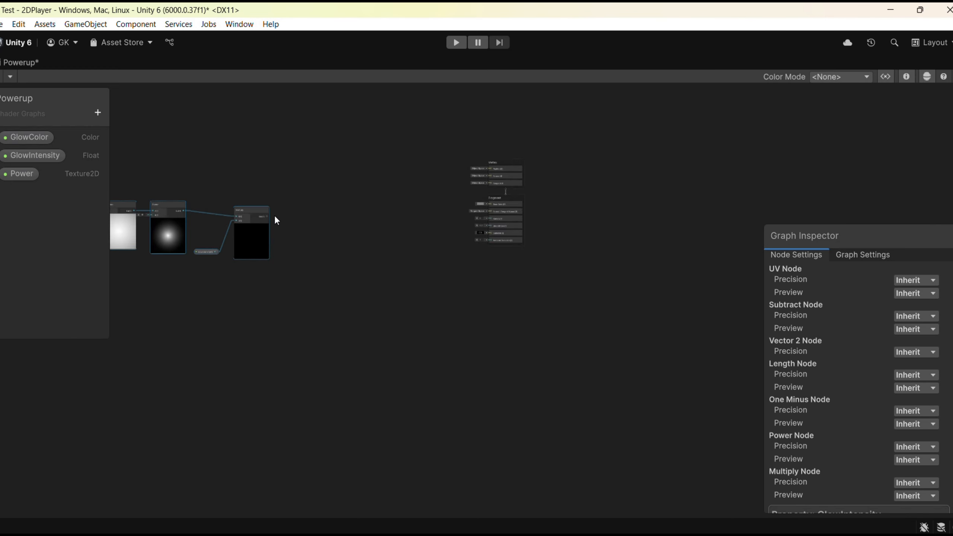
Create a second Multiply node with the first Multiply's output in A and the GlowColor property in B
left_click(266, 217)
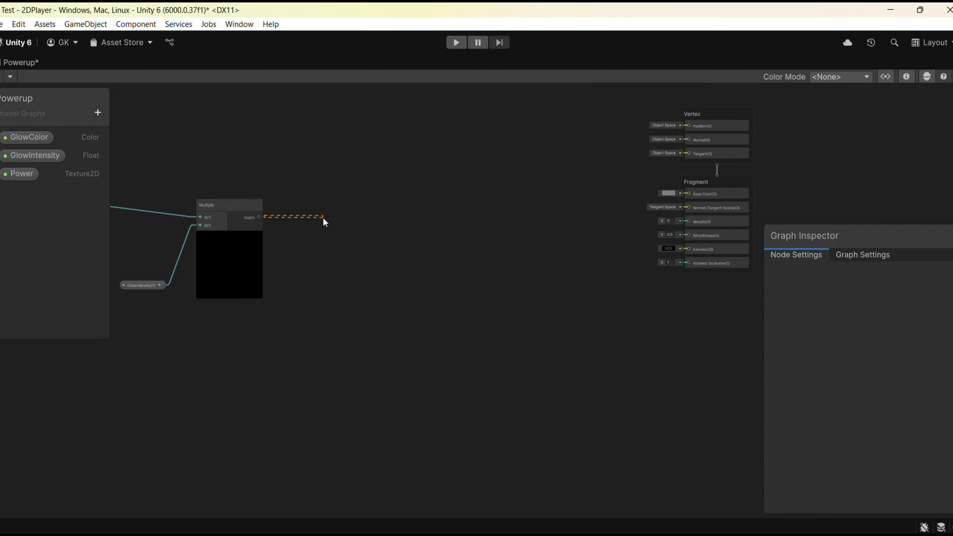
left_click_drag(323, 218, 323, 218)
left_click_drag(258, 218, 313, 219)
type("mul")
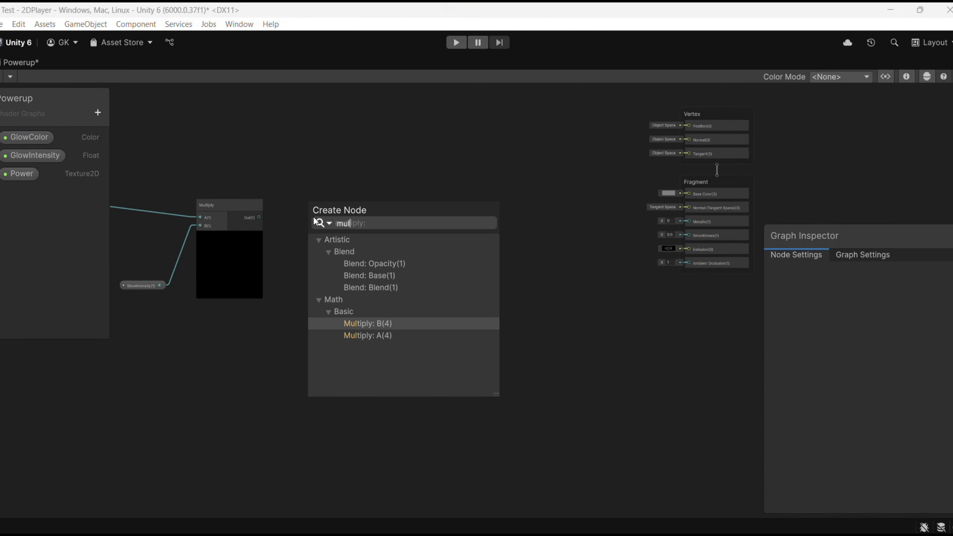
key("Down")
key("Return")
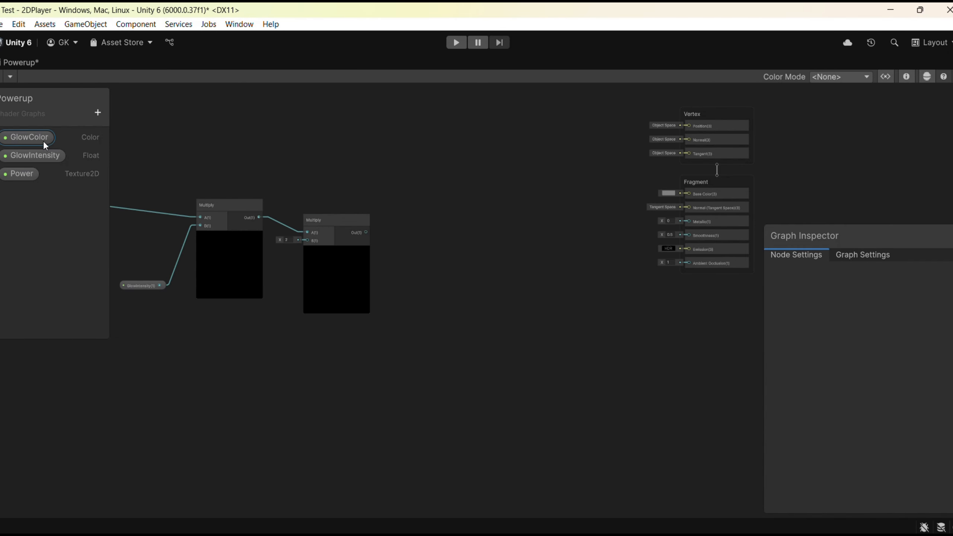
left_click_drag(43, 140, 356, 219)
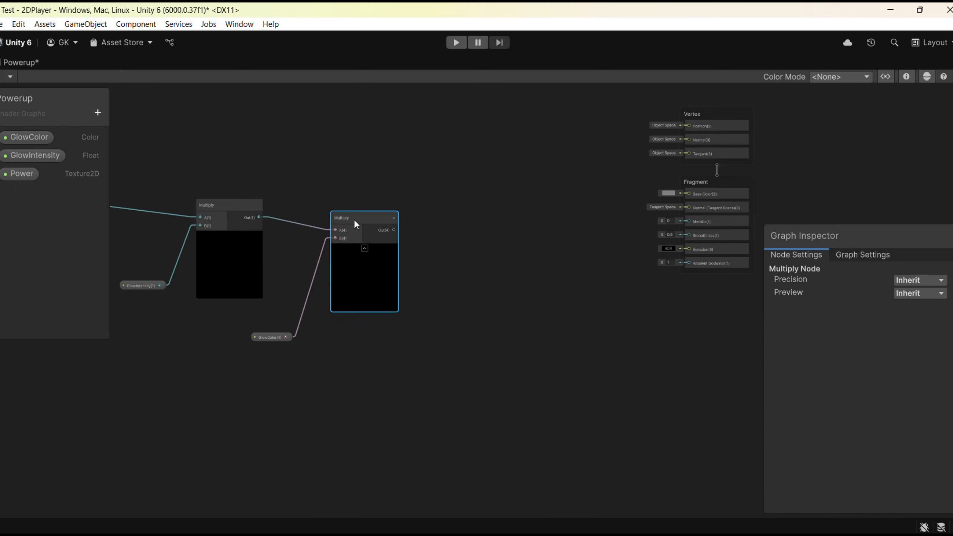
Set the GlowIntensity property's default value to 10 and connect the second Multiply output to the Fragment's Emission input
left_click(40, 157)
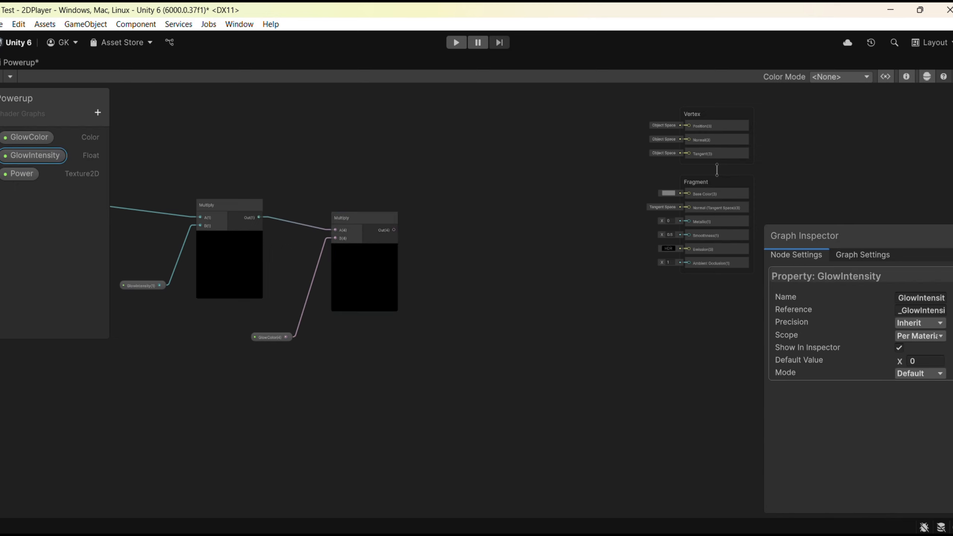
left_click(922, 361)
type("10")
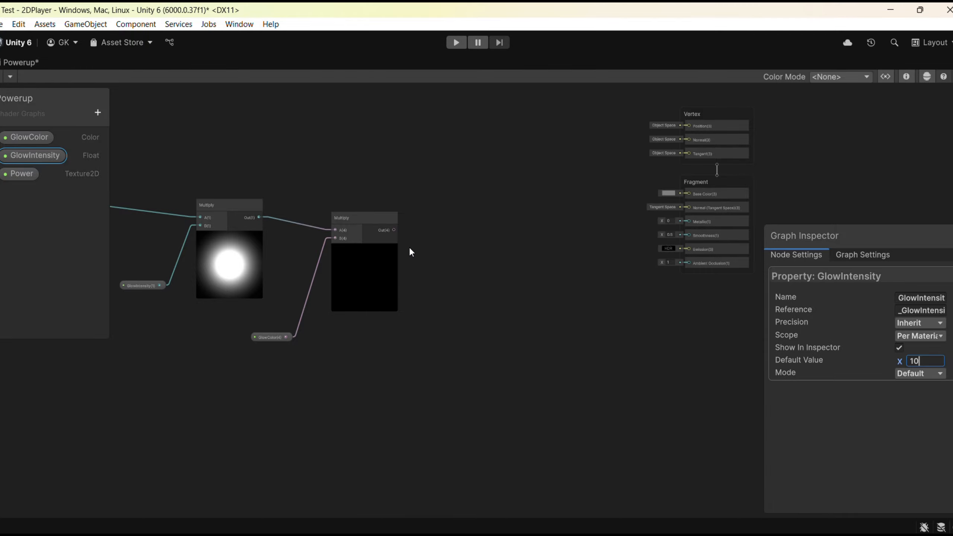
left_click_drag(394, 229, 684, 248)
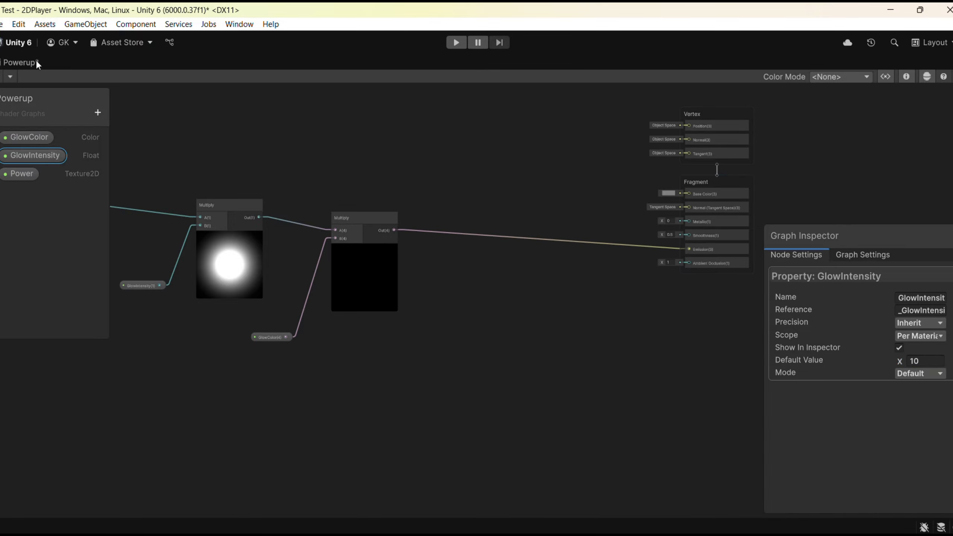
Change the GlowColor property's mode to HDR
left_click(277, 340)
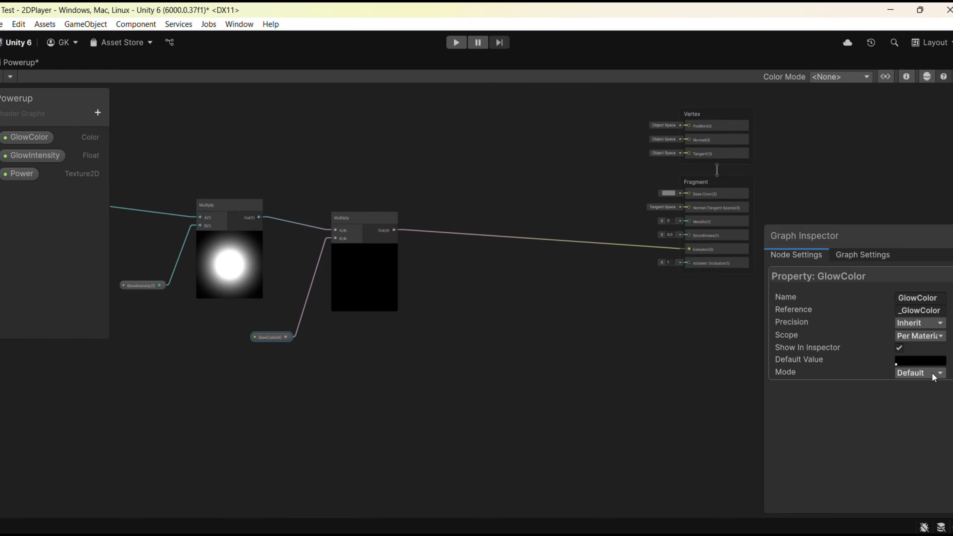
left_click(917, 337)
left_click(847, 323)
left_click(902, 373)
left_click(914, 401)
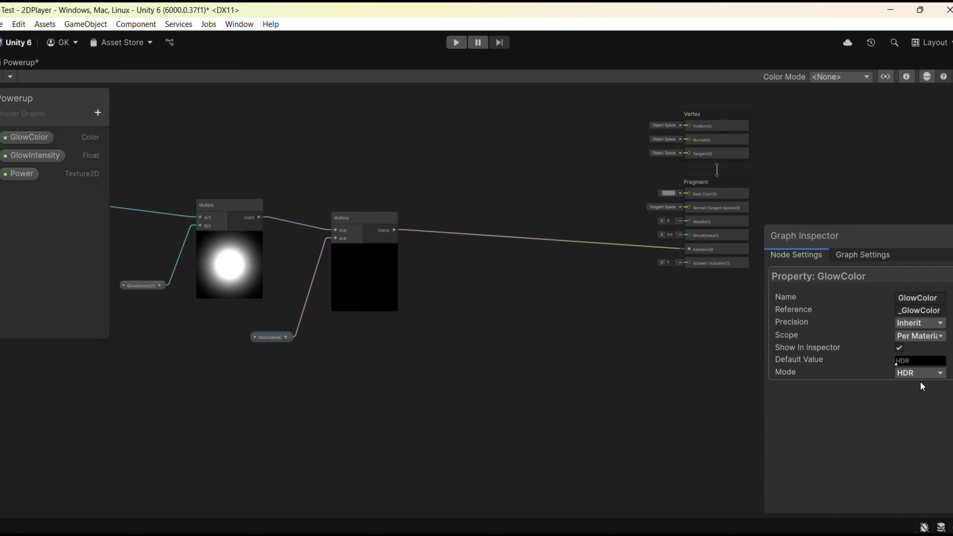
Set the GlowColor property's default value to a fully saturated bright cyan and save the shader graph
left_click(917, 361)
left_click(830, 299)
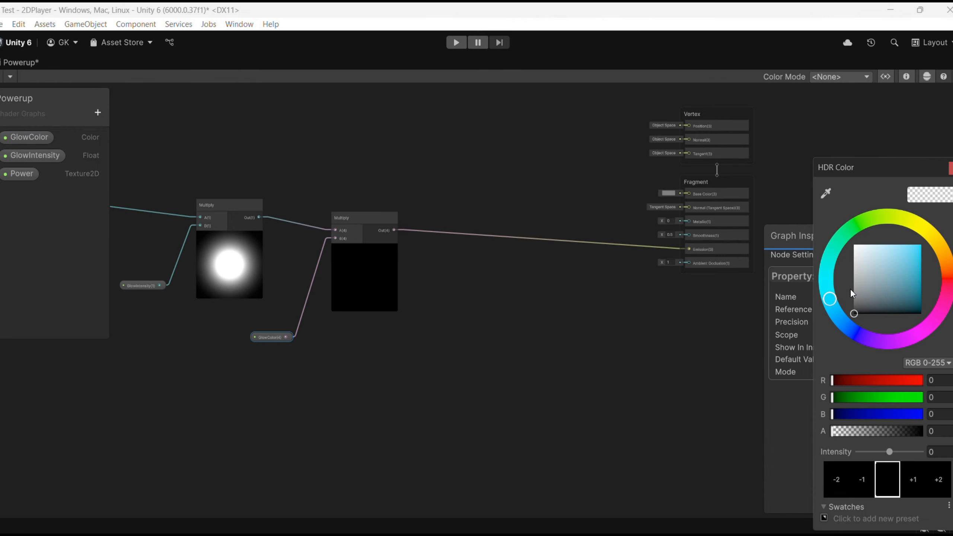
left_click_drag(880, 275, 921, 245)
left_click(951, 168)
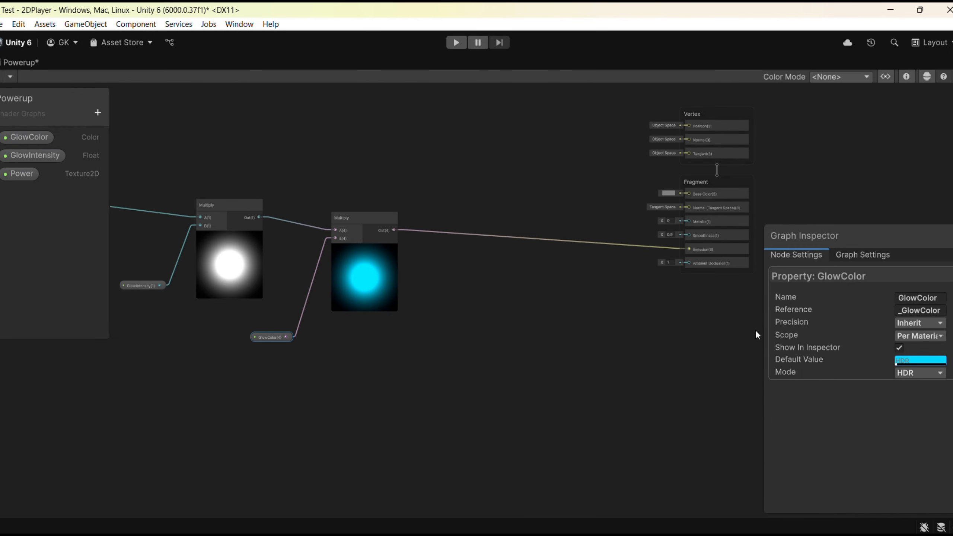
key("ctrl+s")
Add the Power property to the graph, connect it to a new Sample Texture 2D node, and set its default texture to Circle
left_click_drag(24, 174, 301, 123)
key("space")
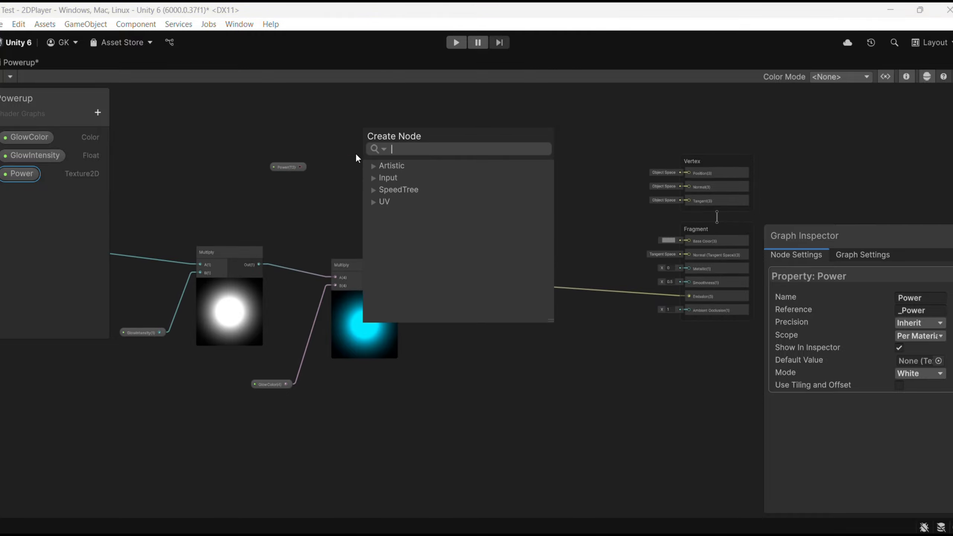
type("sam")
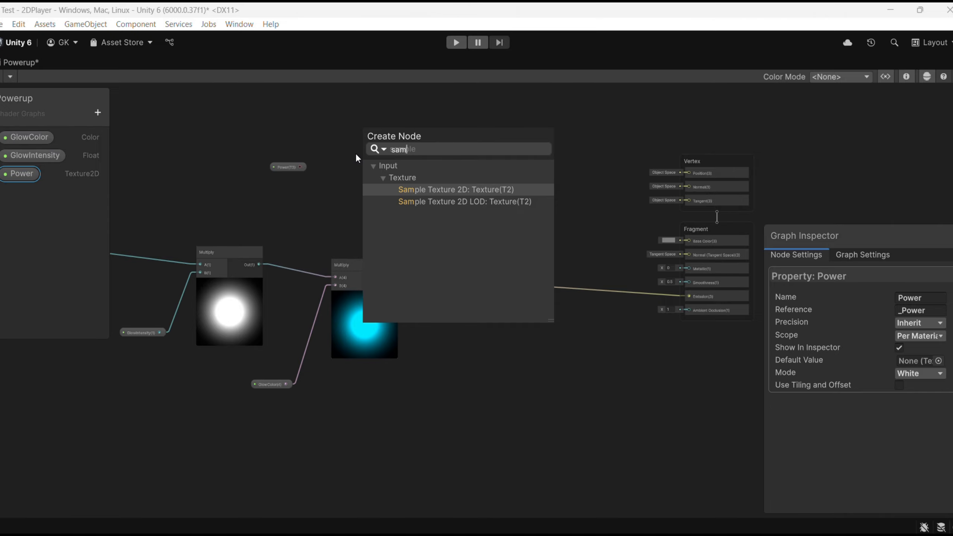
key("Return")
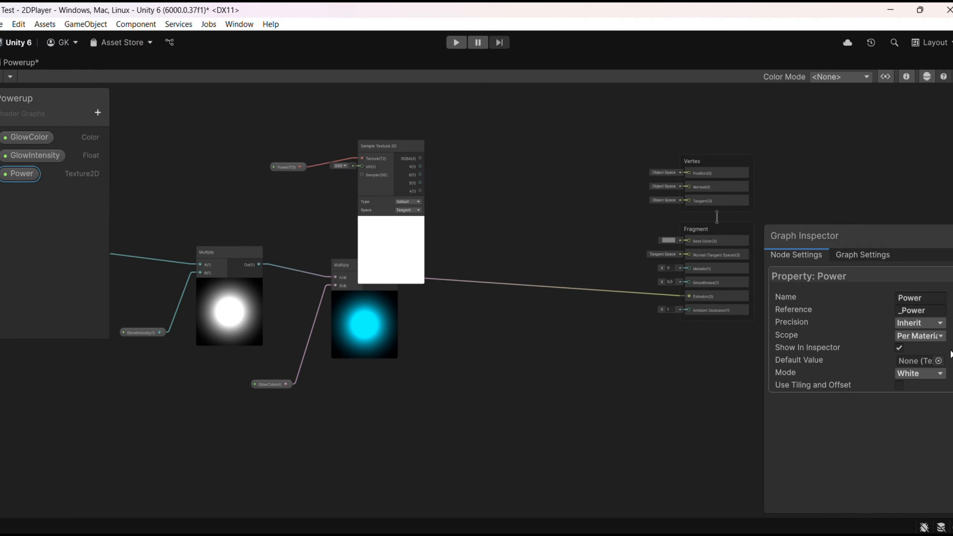
left_click(938, 361)
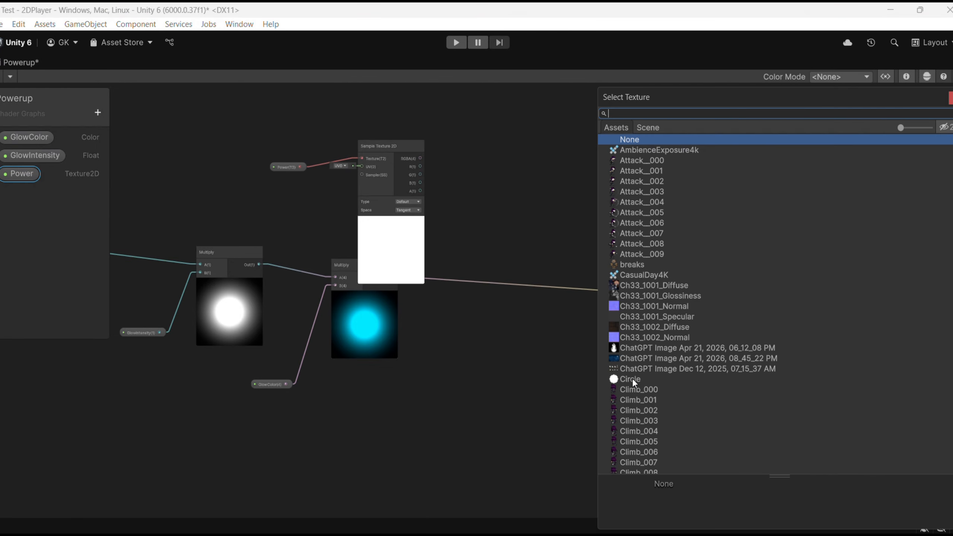
double_click(633, 380)
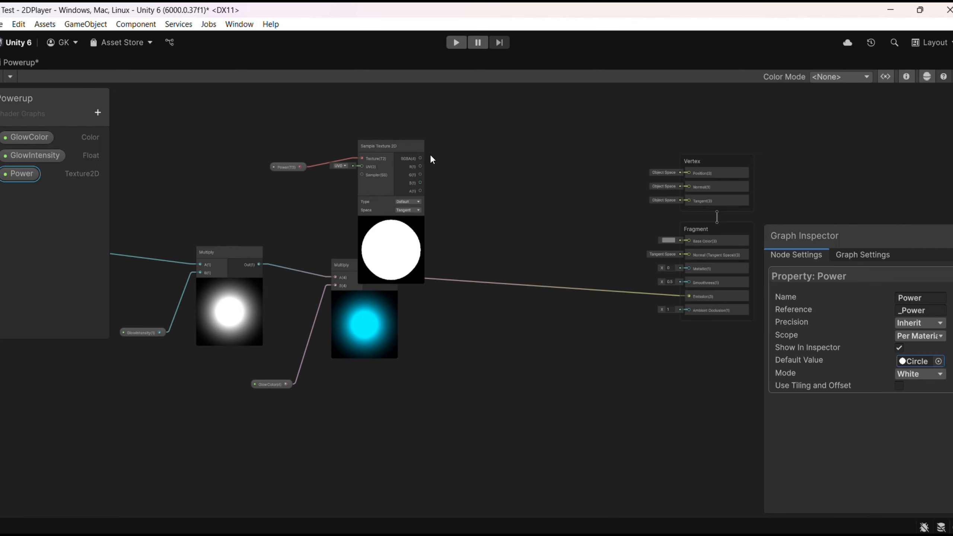
Create a Multiply node with the Sample Texture 2D node's RGBA output connected to its A input
left_click(413, 146)
scroll(408, 138, "up", 3)
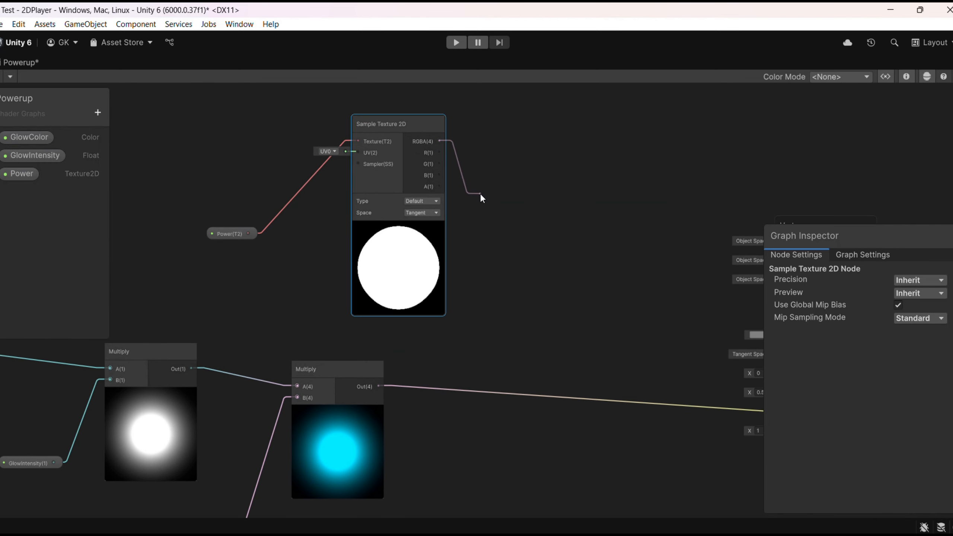
key("space")
type("mu;")
key("Up")
key("Up")
key("Up")
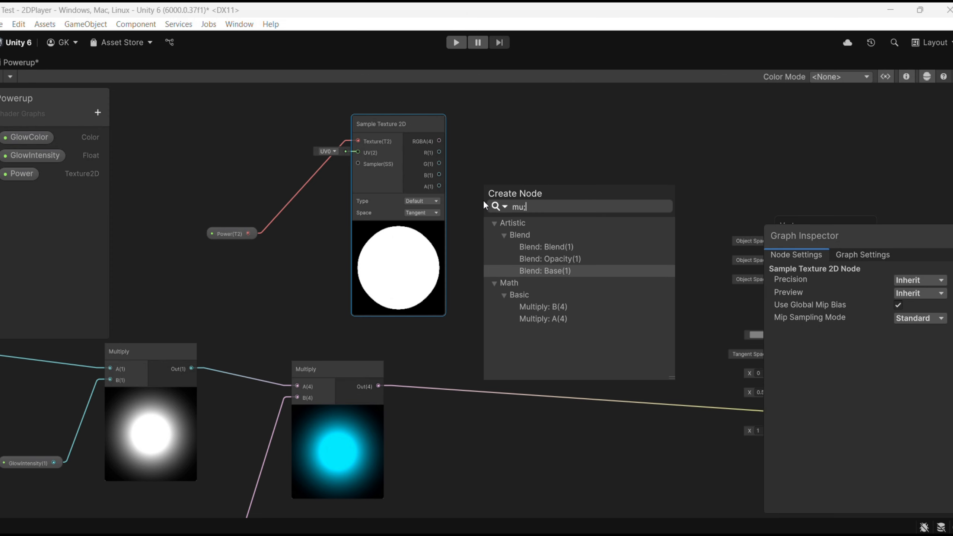
key("Down")
key("Down")
key("Down")
key("Return")
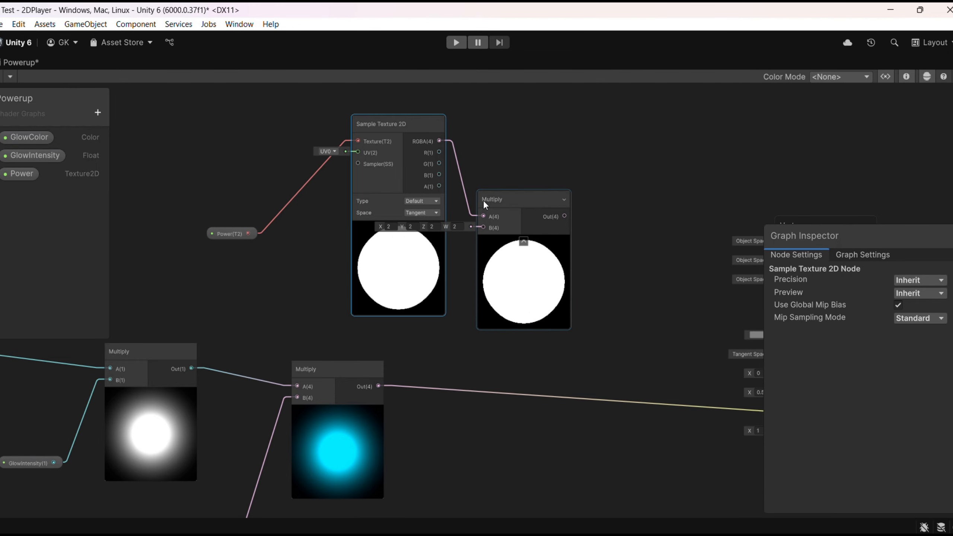
Connect the cyan glow Multiply's output to the new Multiply's B input and the new Multiply's output to the Fragment's Base Color
left_click_drag(379, 386, 536, 245)
scroll(716, 316, "down", 3)
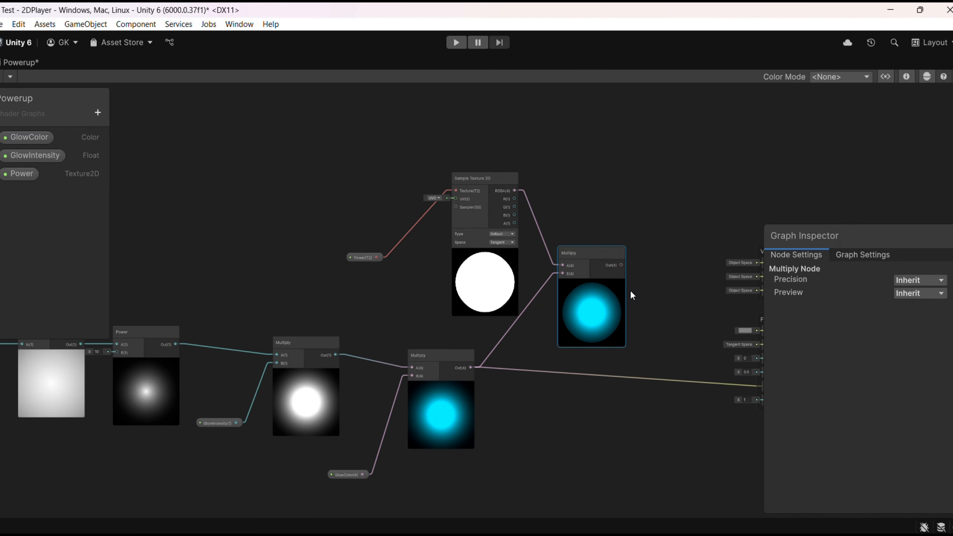
middle_click_drag(630, 292, 435, 237)
scroll(412, 208, "up", 3)
left_click_drag(442, 215, 718, 342)
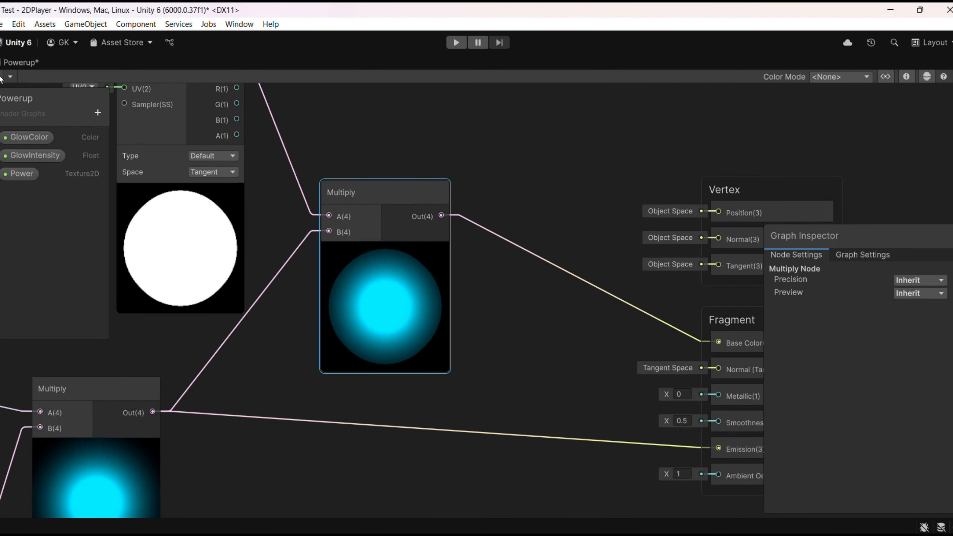
Restore the editor layout from the maximized shader graph, look at the Game view, and return to the Scene view
double_click(29, 62)
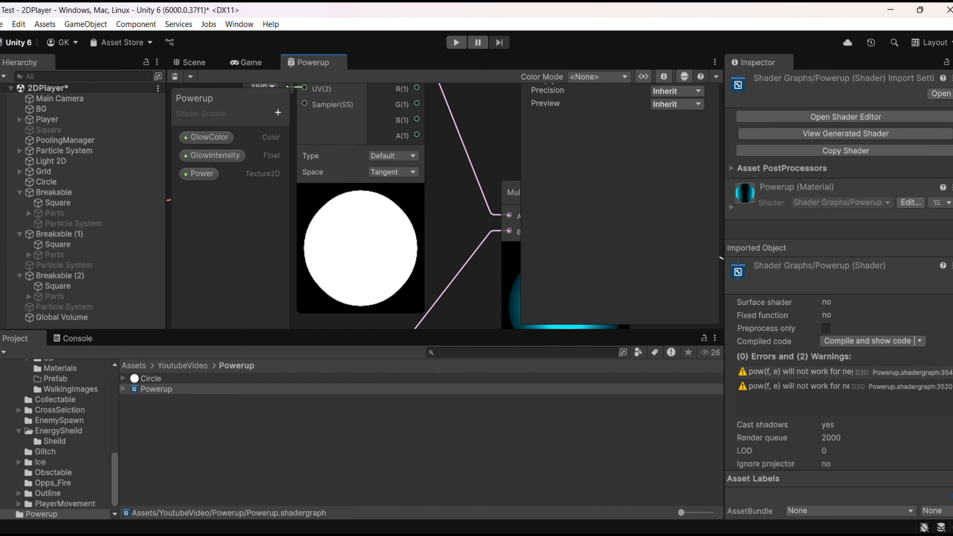
double_click(266, 66)
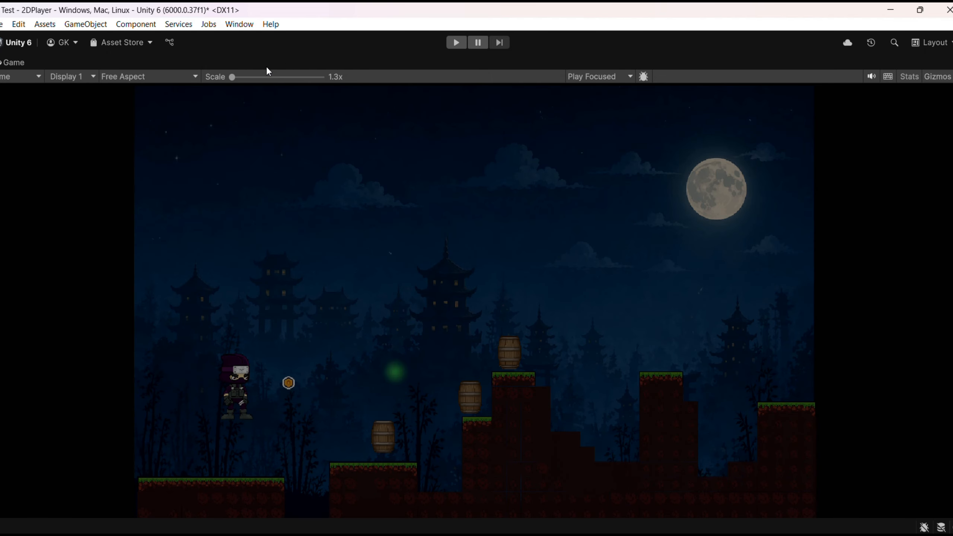
double_click(21, 62)
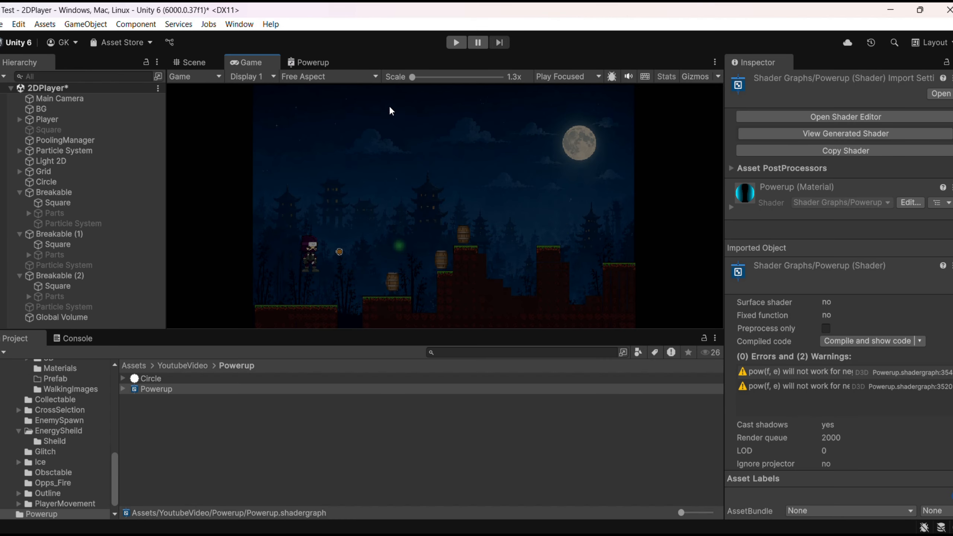
left_click(196, 62)
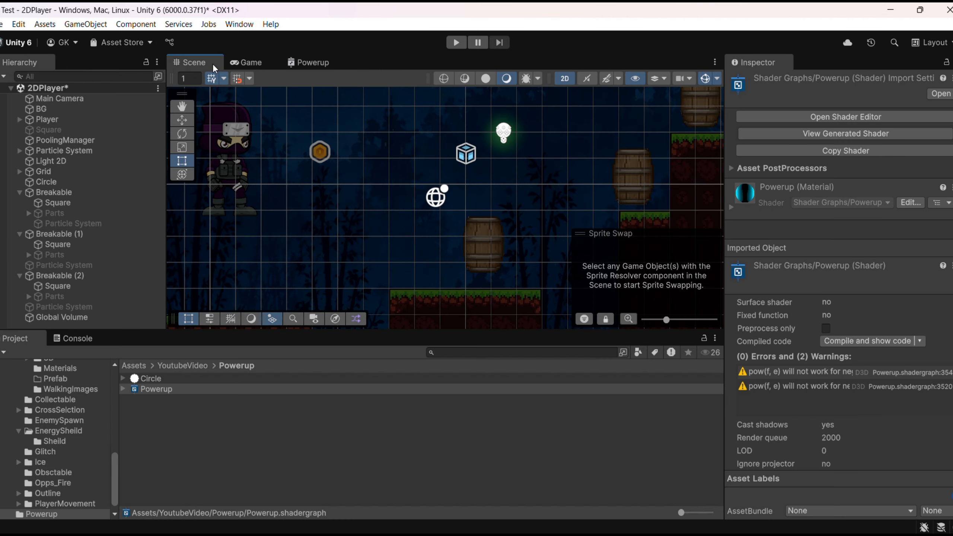
left_click(47, 181)
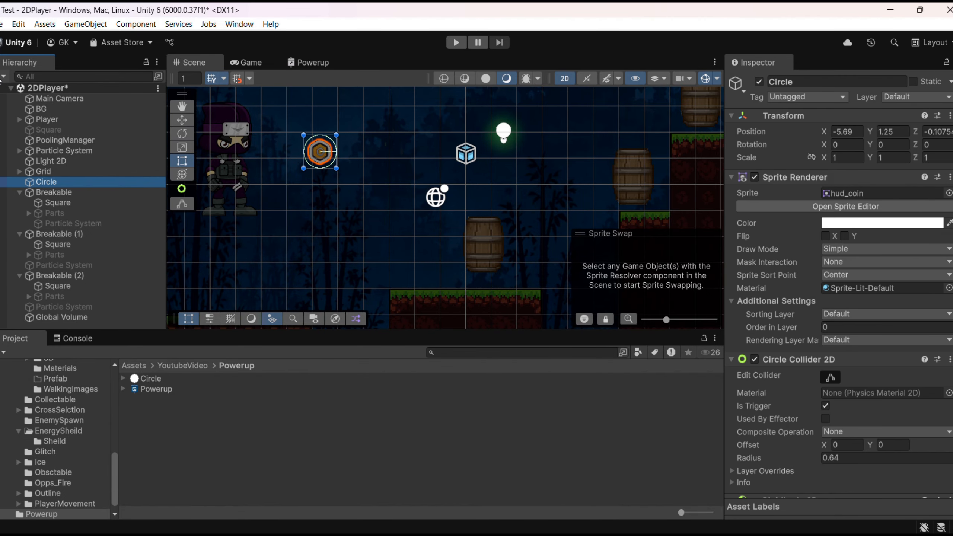
left_click(3, 77)
left_click(99, 59)
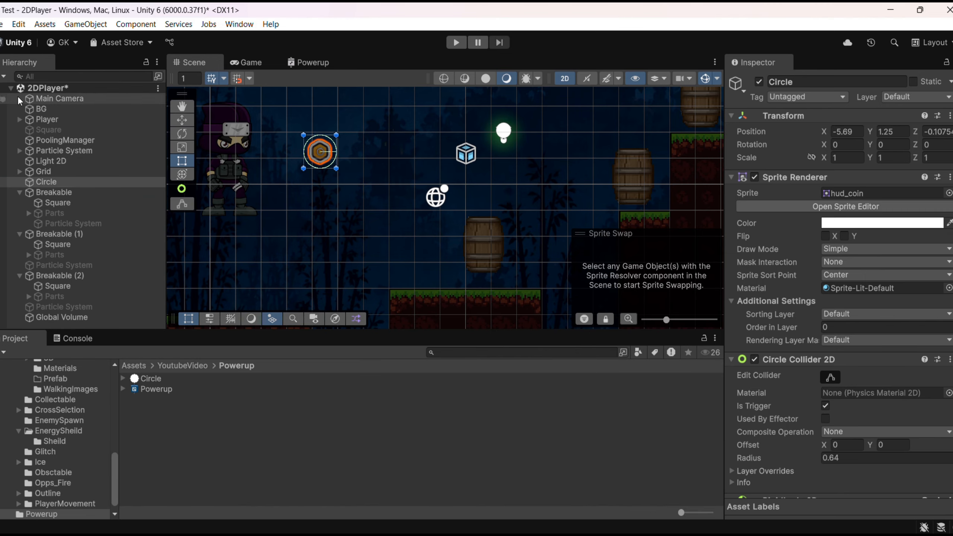
Create a 2D Circle sprite object at the root of the 2DPlayer scene and name it PowerUp
left_click(40, 91)
left_click(4, 76)
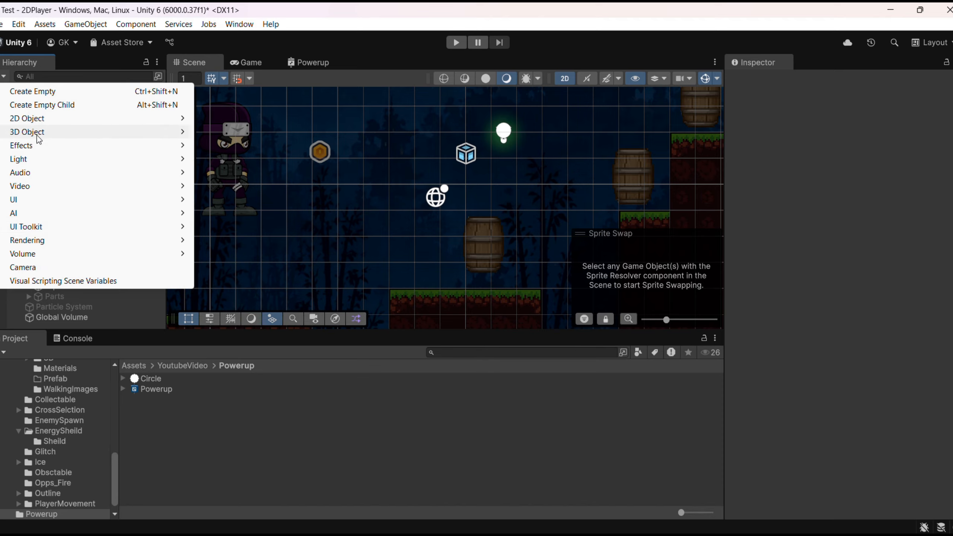
mouse_move(42, 118)
mouse_move(228, 120)
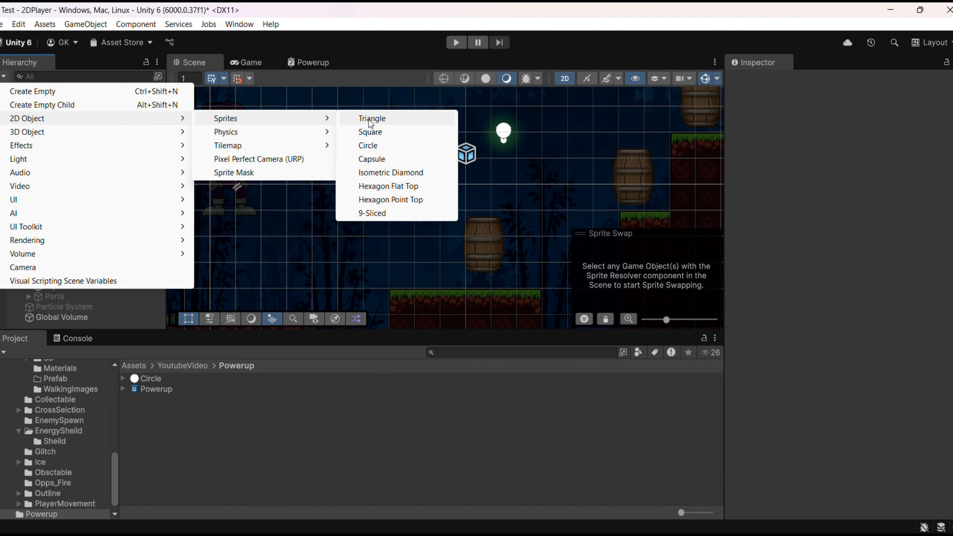
left_click(385, 141)
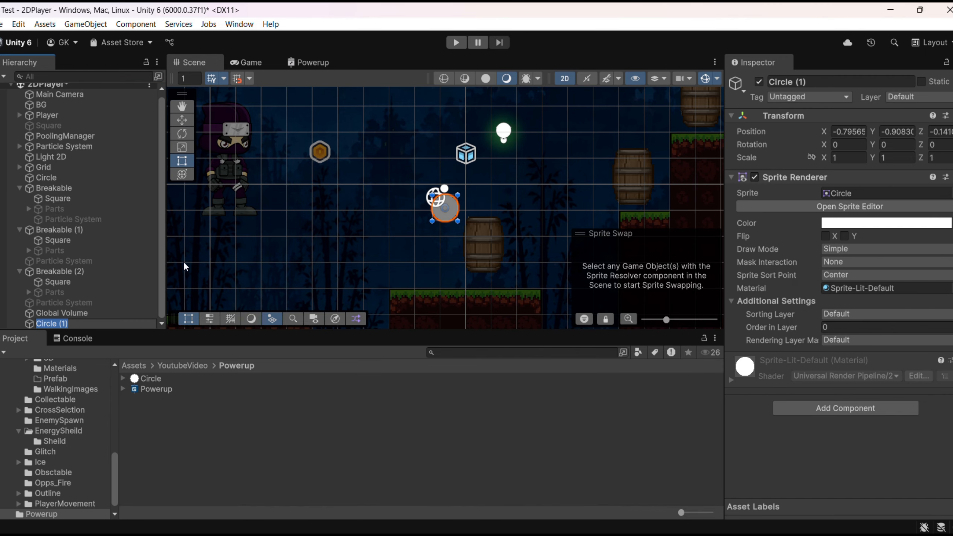
type("PowerUp")
key("Return")
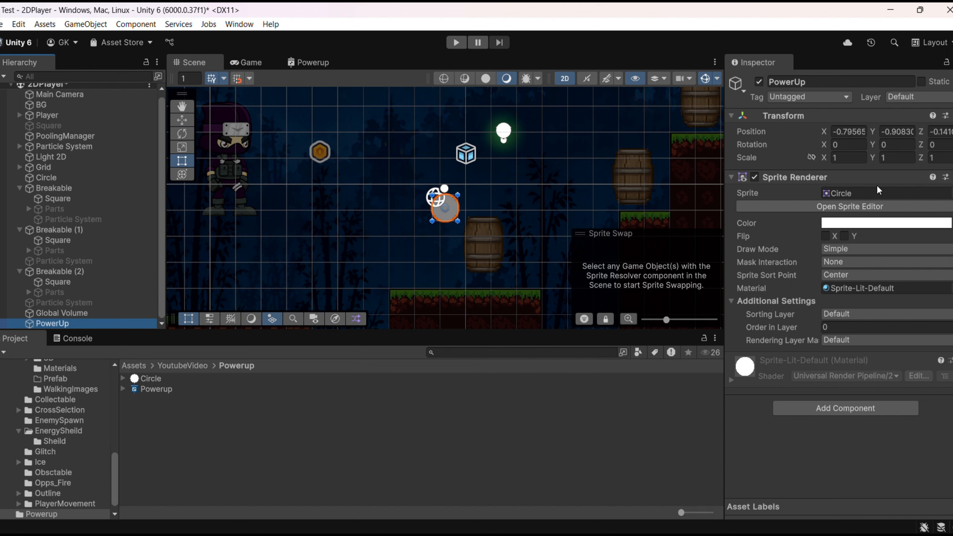
Locate the source asset of the PowerUp object's Circle sprite, and return to the YoutubeVideo/Powerup project folder
left_click(874, 192)
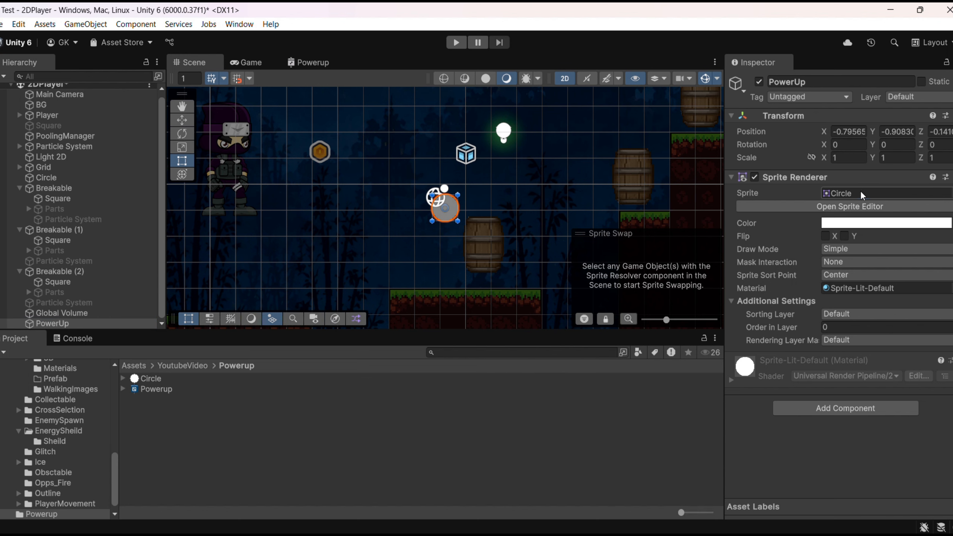
left_click(53, 323)
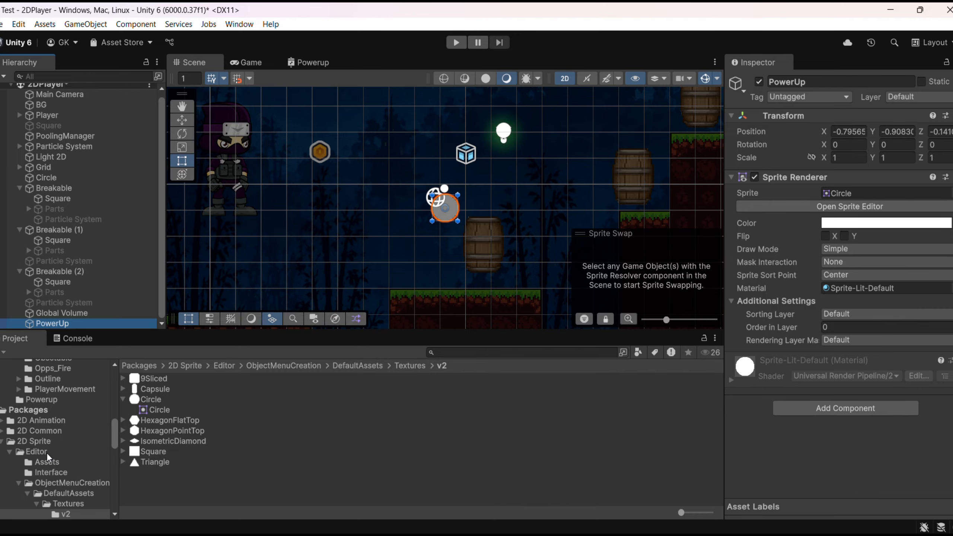
scroll(47, 459, "up", 10)
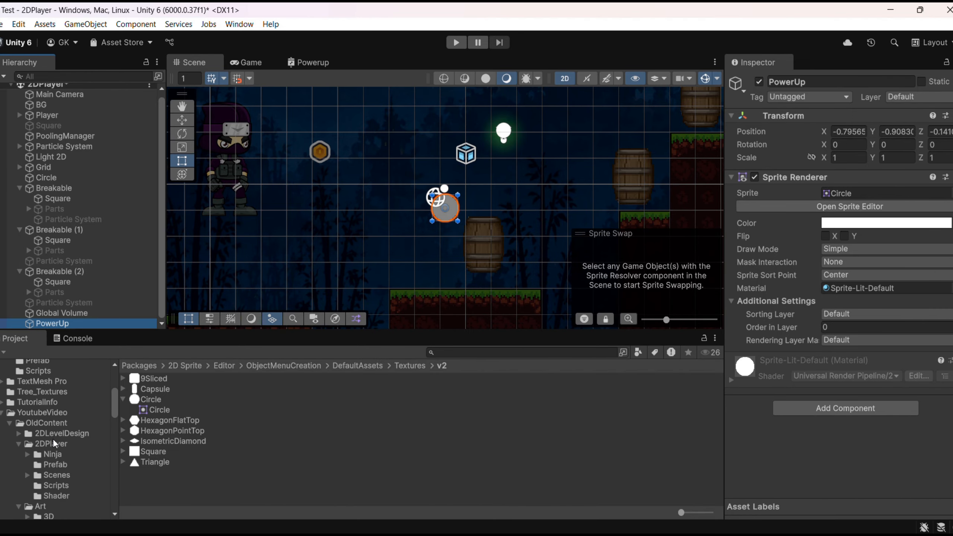
left_click(51, 413)
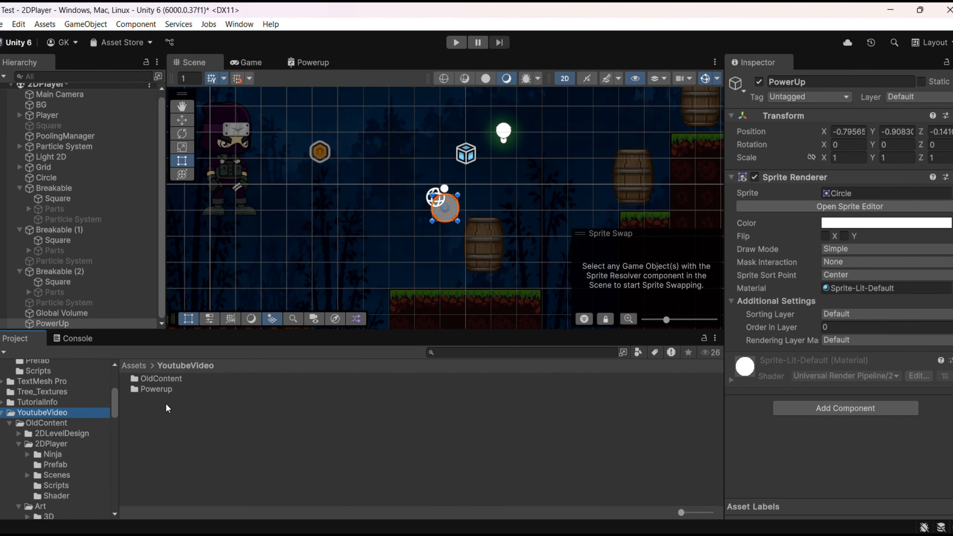
double_click(163, 389)
Create a material from the Powerup shader graph in the Powerup folder, keeping its default name
left_click(158, 389)
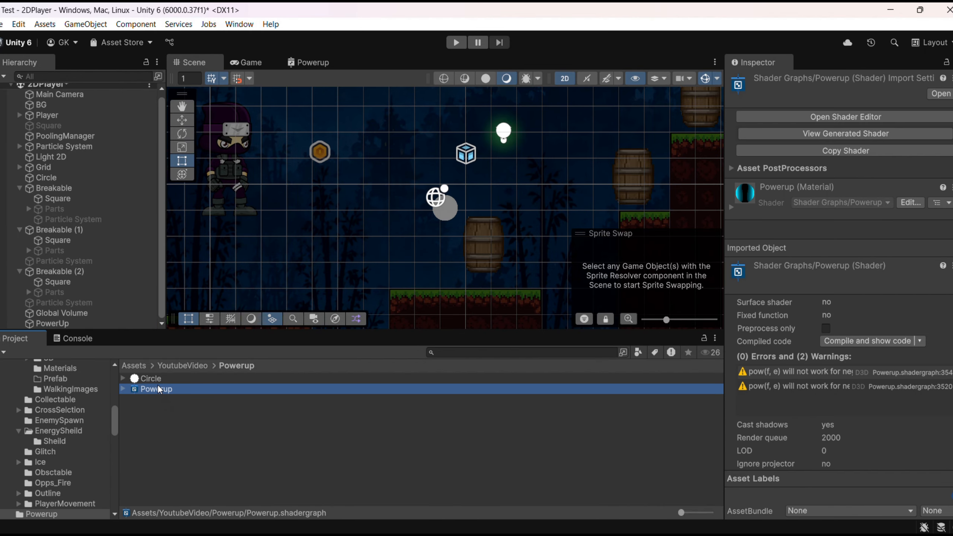
right_click(158, 389)
mouse_move(235, 36)
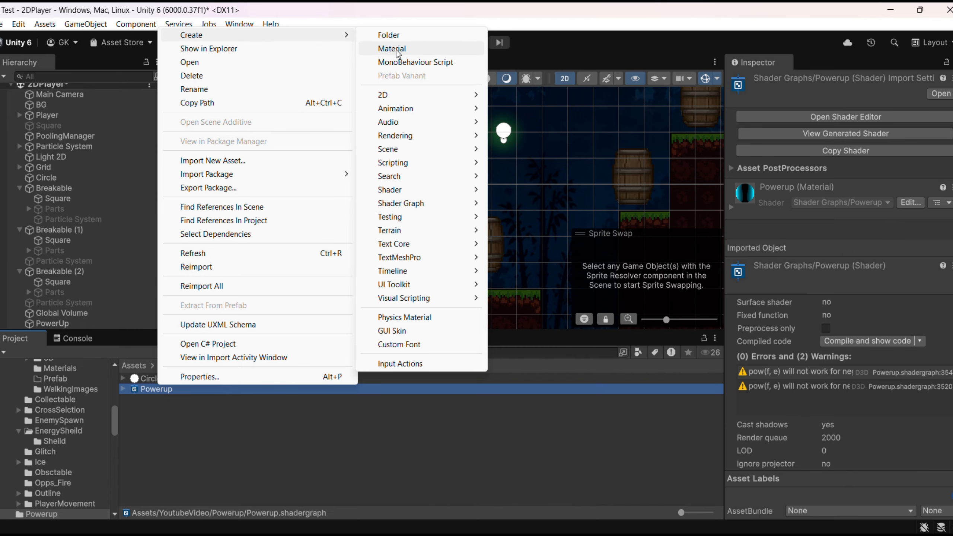
left_click(390, 49)
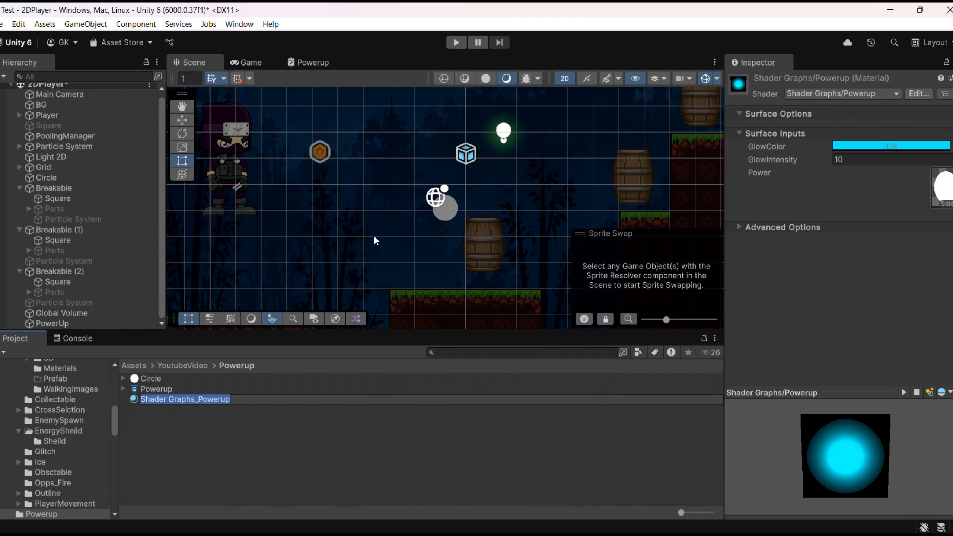
key("Return")
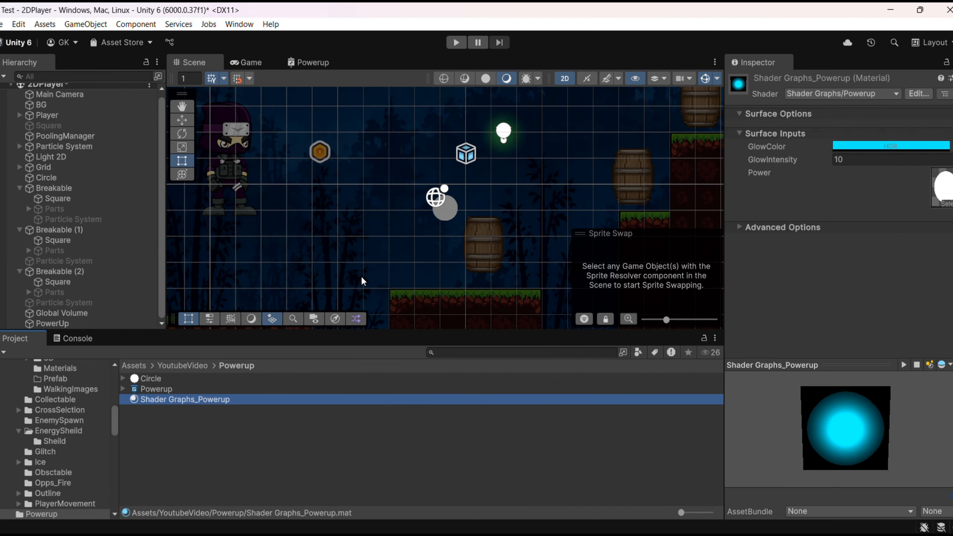
Assign the Shader Graphs_Powerup material to the PowerUp object's Sprite Renderer and inspect the glowing orb up close in the scene
left_click(51, 323)
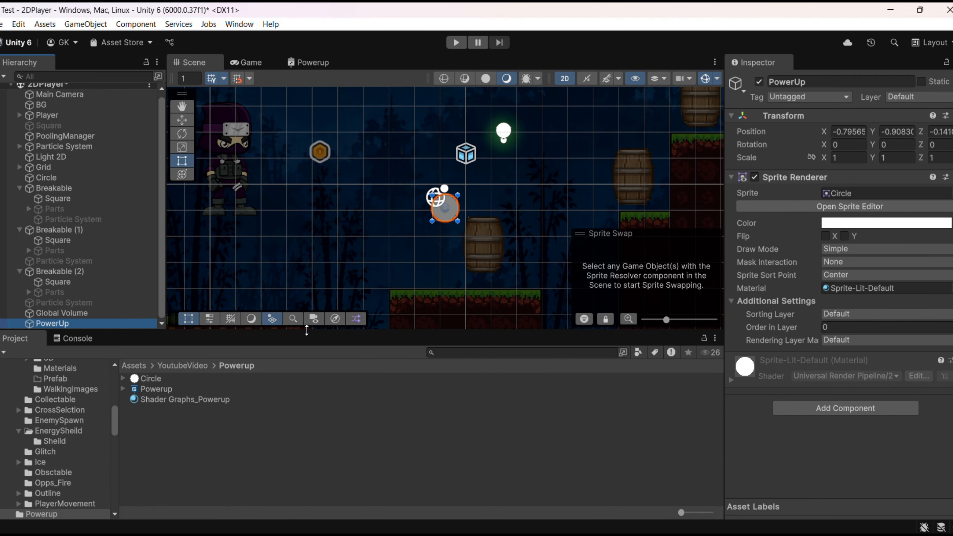
left_click_drag(188, 402, 915, 294)
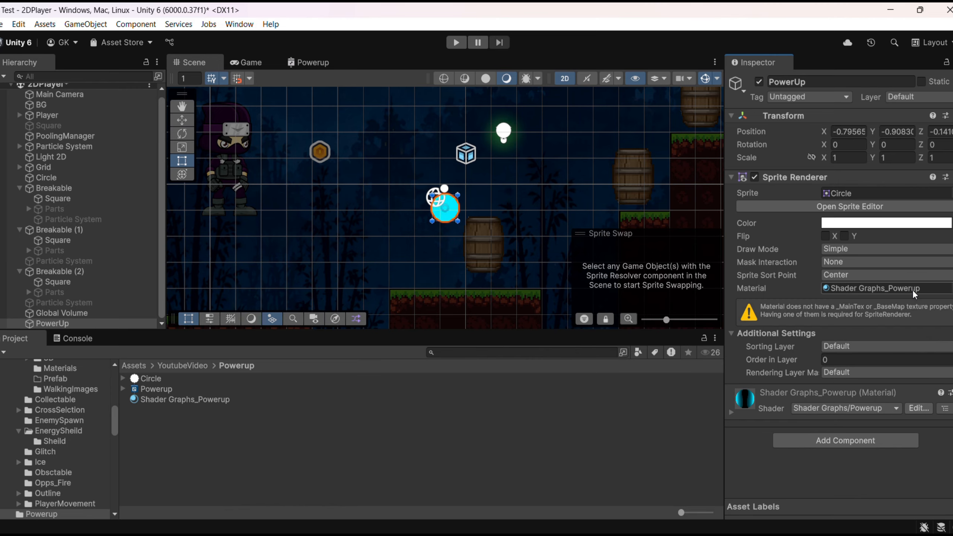
left_click(484, 198)
scroll(460, 213, "up", 5)
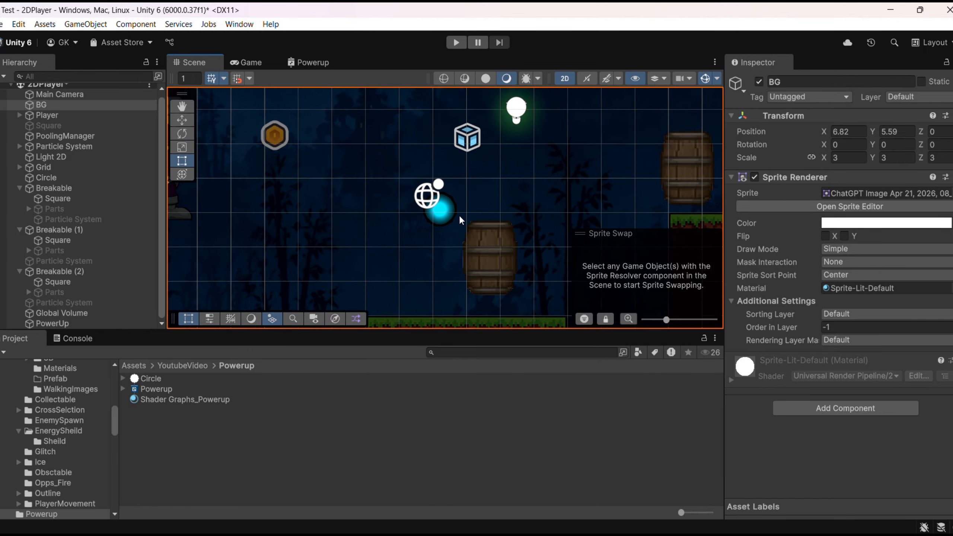
scroll(462, 212, "up", 3)
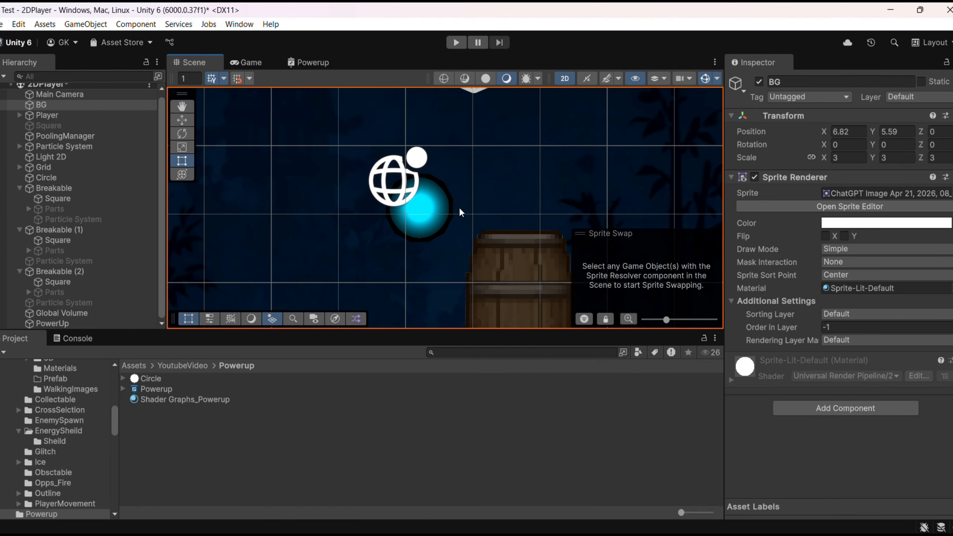
Set the alpha of the Shader Graphs_Powerup material's GlowColor to 255
left_click(182, 401)
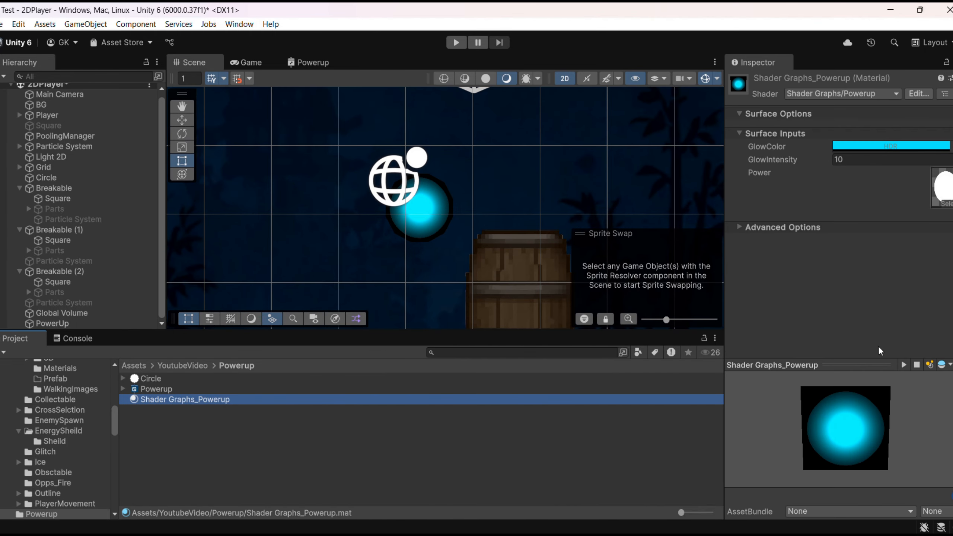
left_click(883, 150)
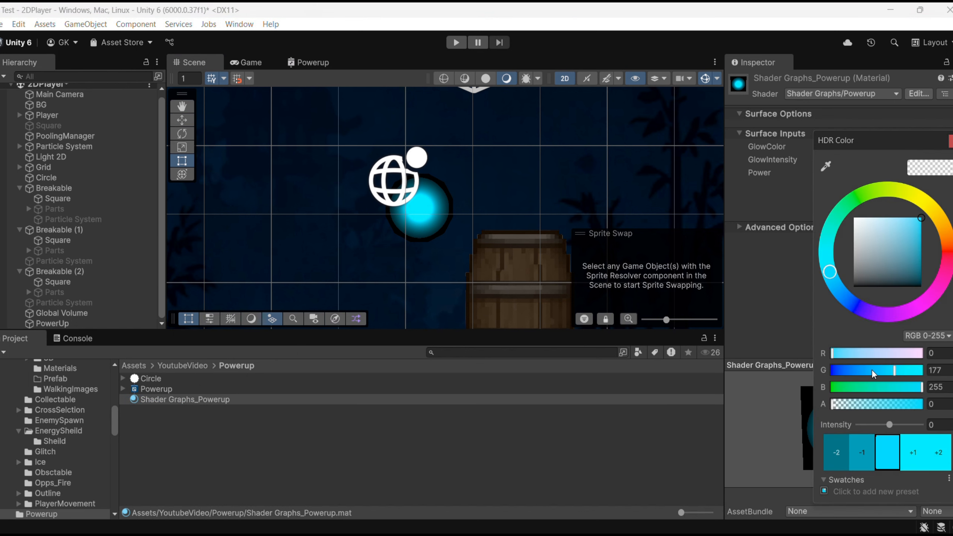
left_click_drag(861, 407, 930, 403)
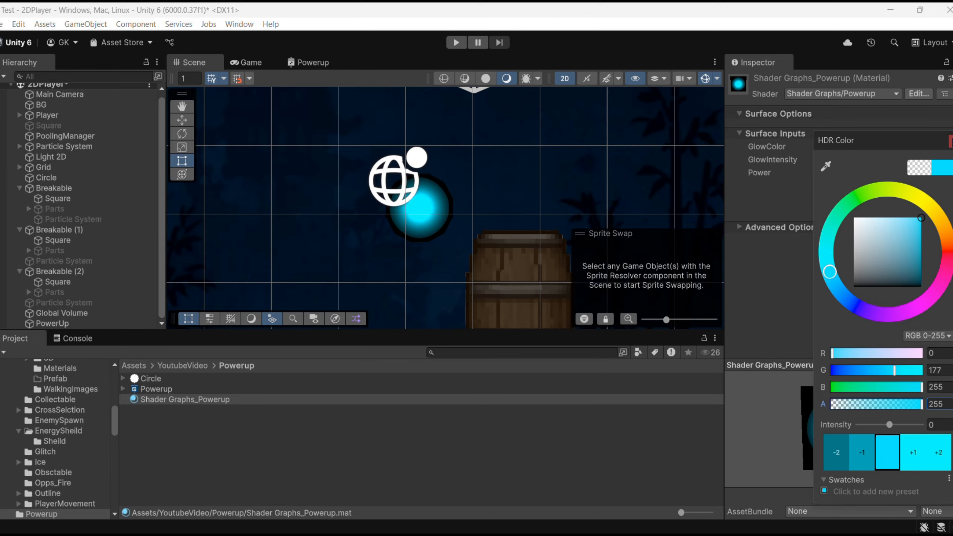
Close the GlowColor editor and save the 2DPlayer scene
left_click(950, 141)
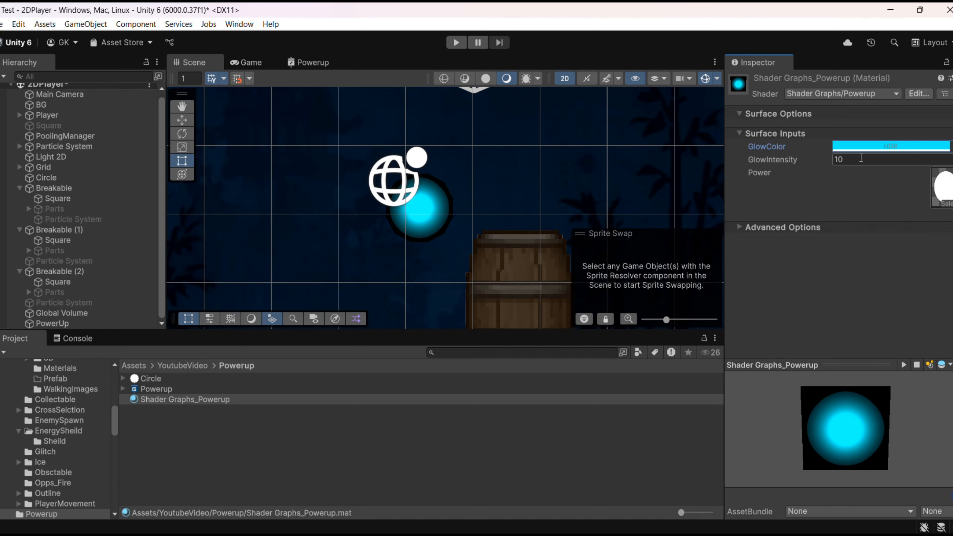
key("ctrl+s")
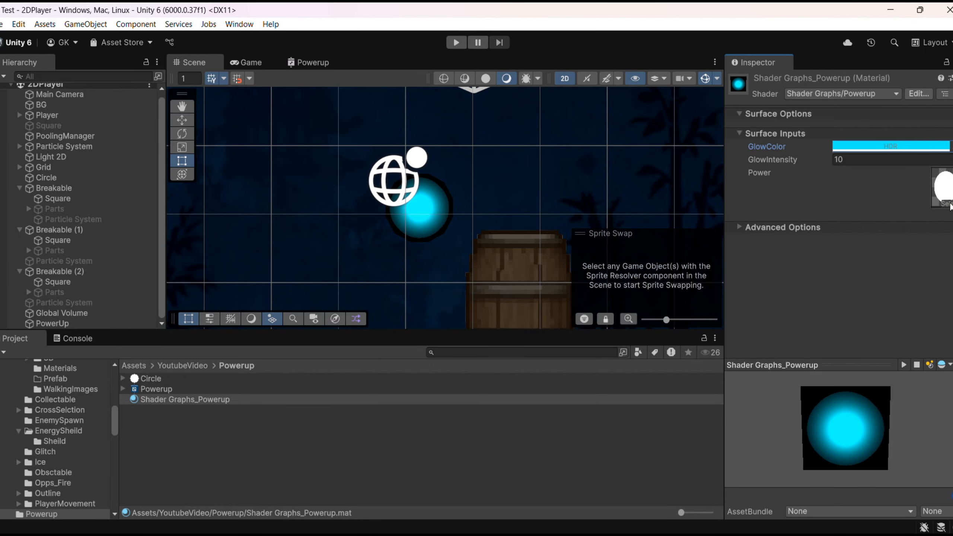
Assign the Circle sprite from the YoutubeVideo/Powerup folder to the PowerUp object's Sprite Renderer
left_click(53, 323)
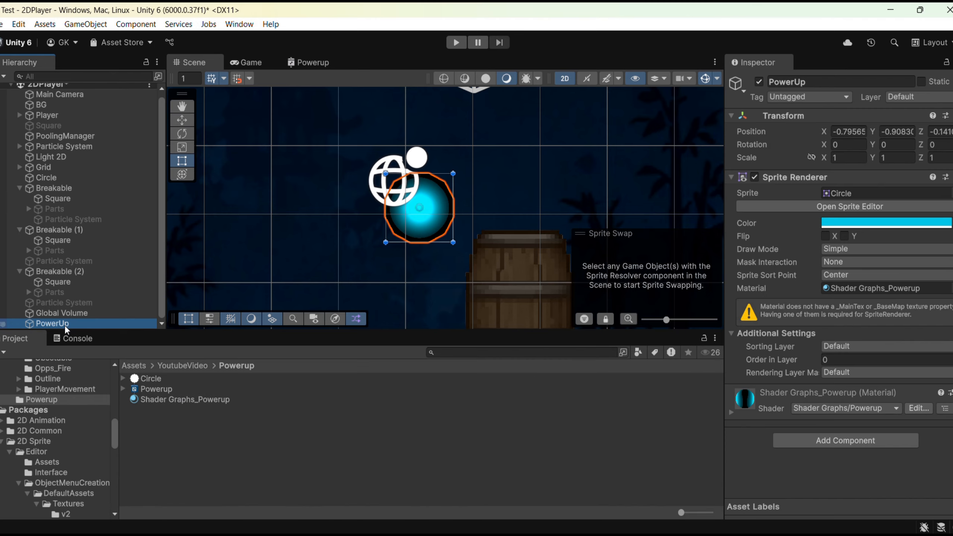
left_click(874, 192)
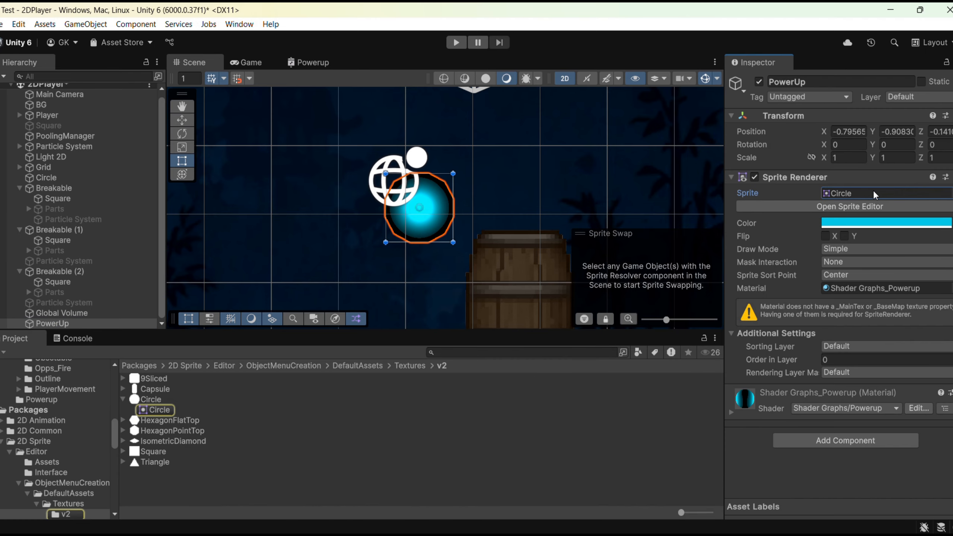
left_click(48, 400)
left_click_drag(149, 383, 884, 193)
scroll(486, 231, "down", 10)
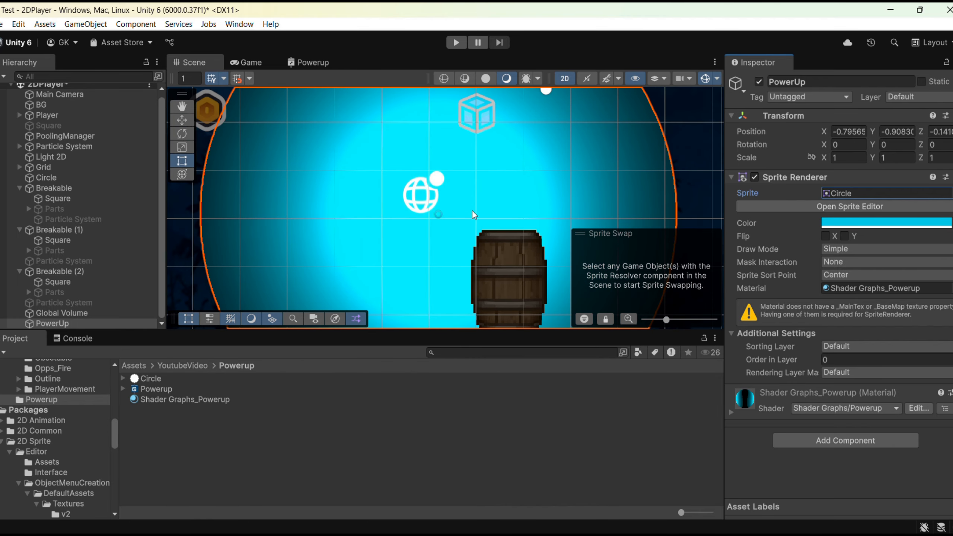
scroll(456, 229, "up", 1)
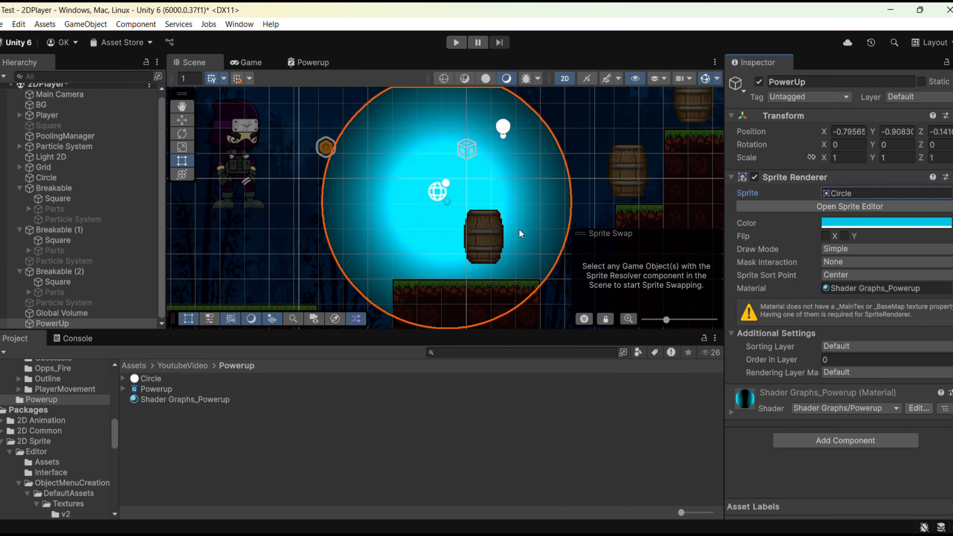
Set the PowerUp object's scale to 0.1 on all axes and frame it in the scene
left_click(858, 158)
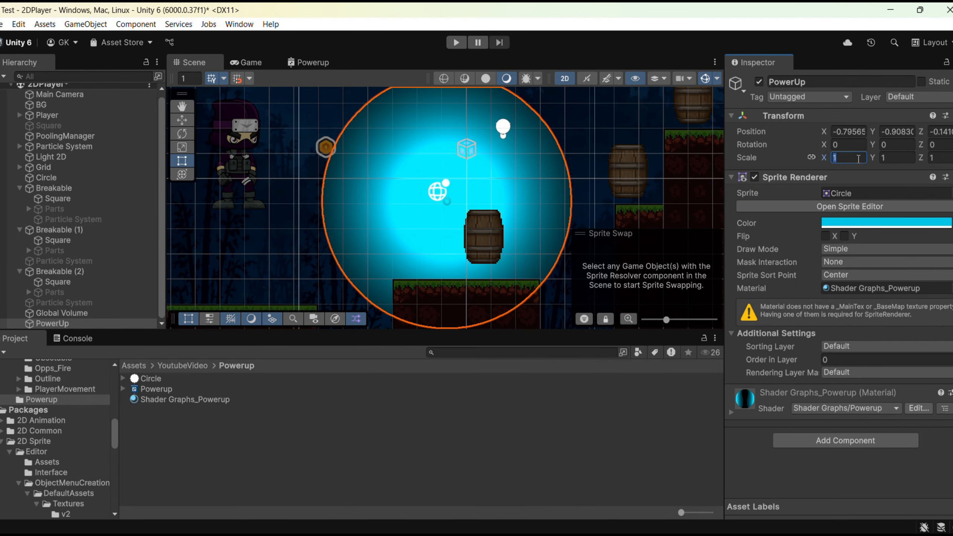
type(".1")
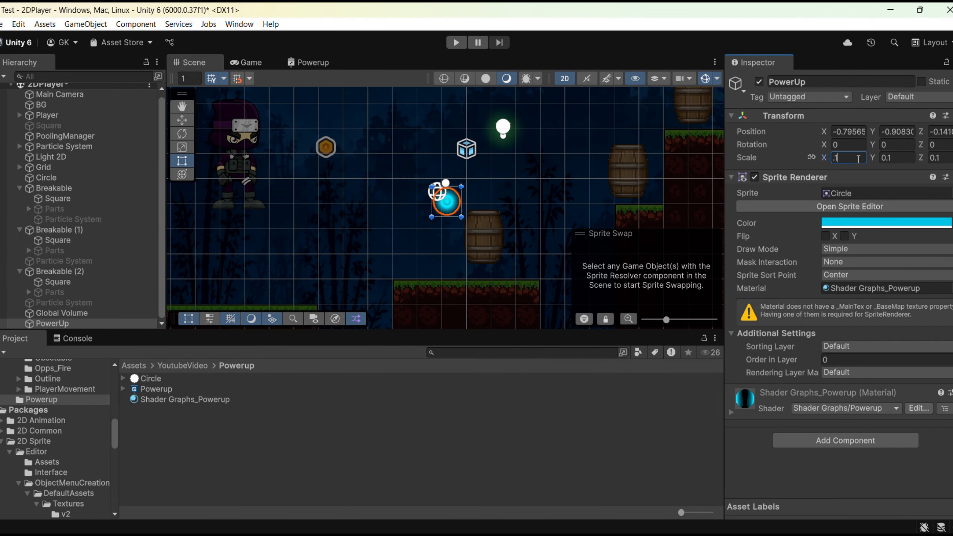
double_click(86, 323)
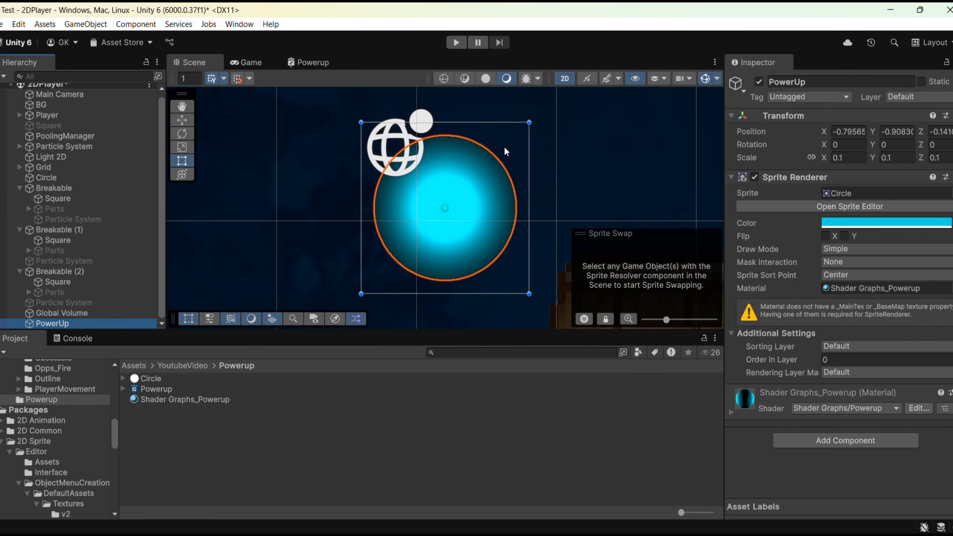
left_click(505, 150)
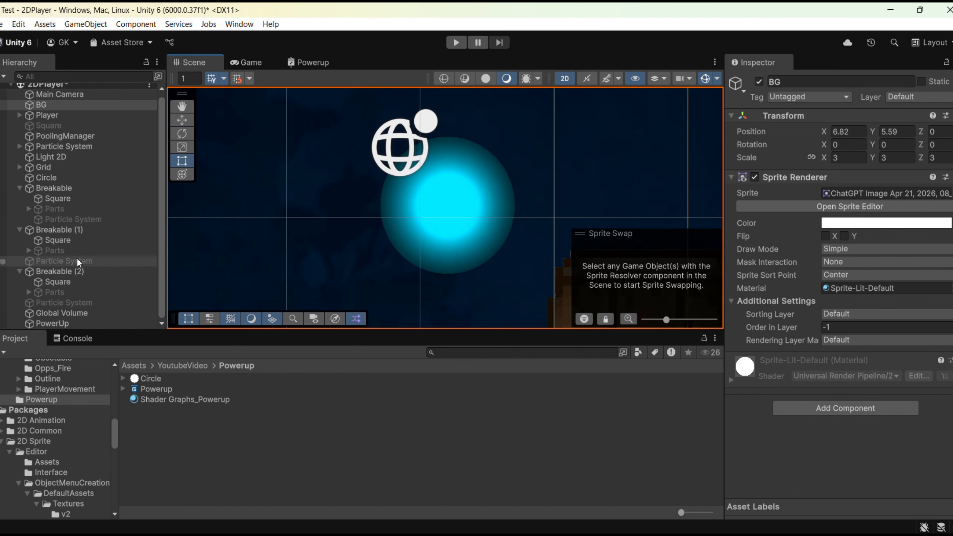
right_click(58, 326)
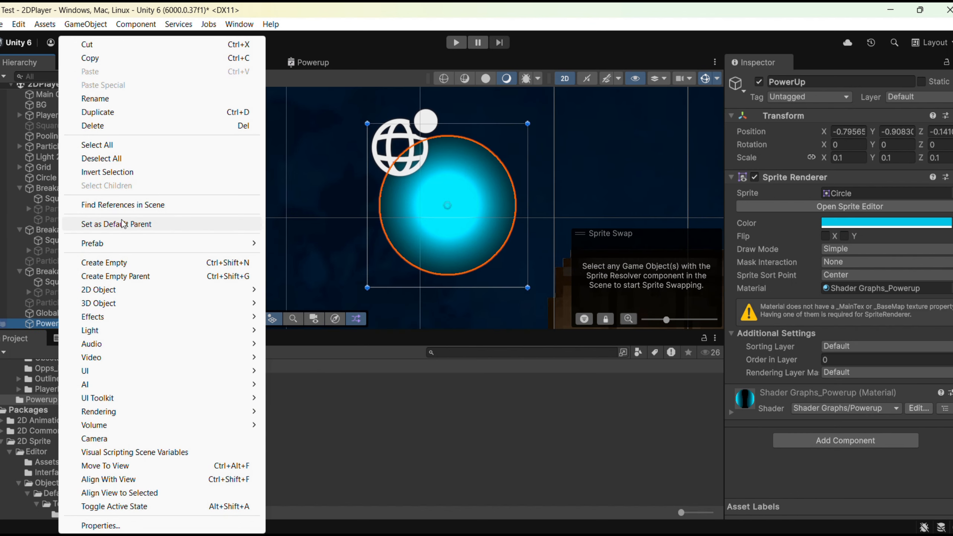
left_click(328, 150)
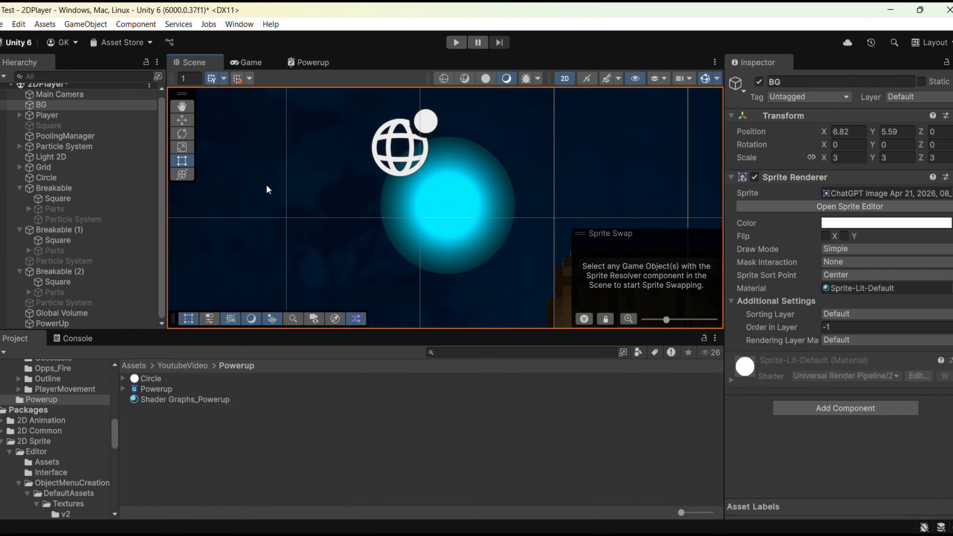
Set the PowerUp object's scale to 0.05 on all axes and frame it in the scene
left_click(50, 323)
scroll(341, 170, "down", 10)
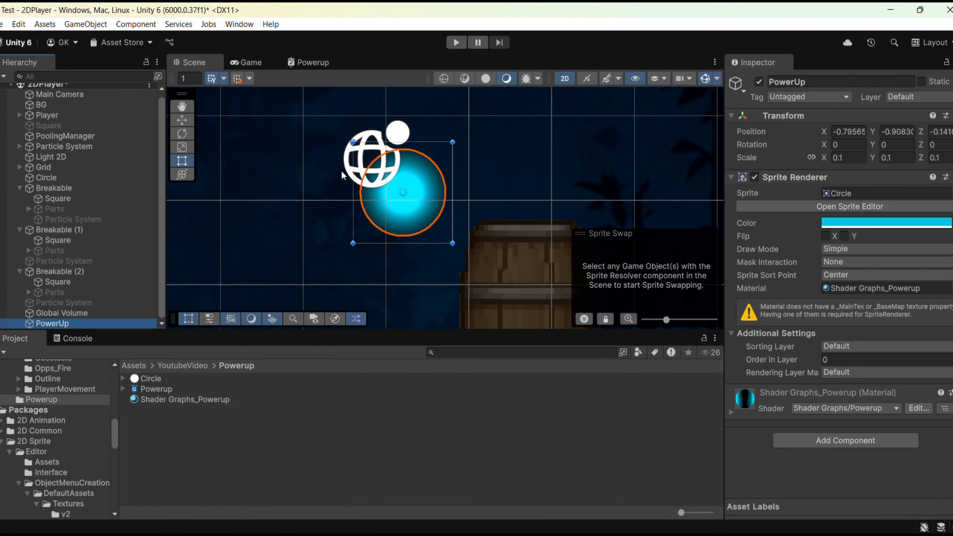
scroll(342, 168, "down", 1)
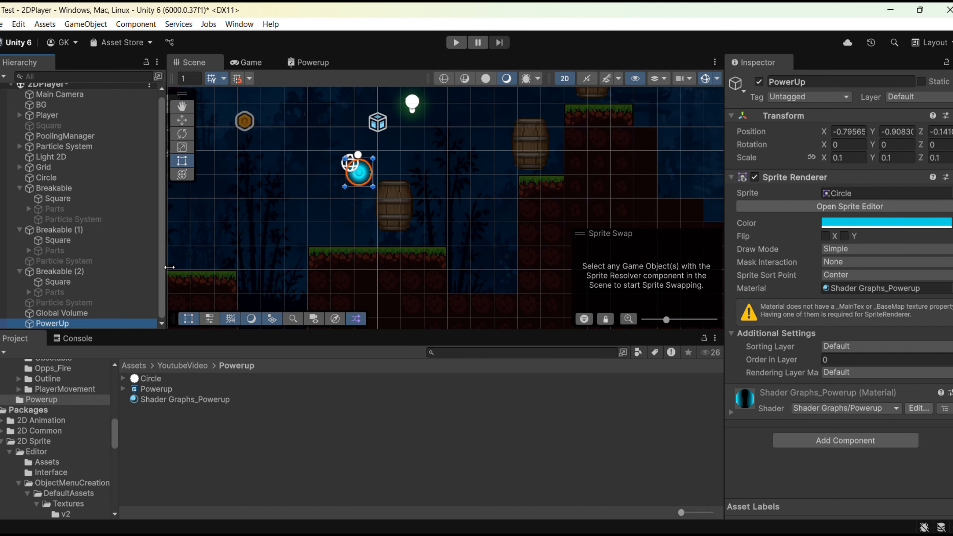
left_click(859, 158)
type(".0")
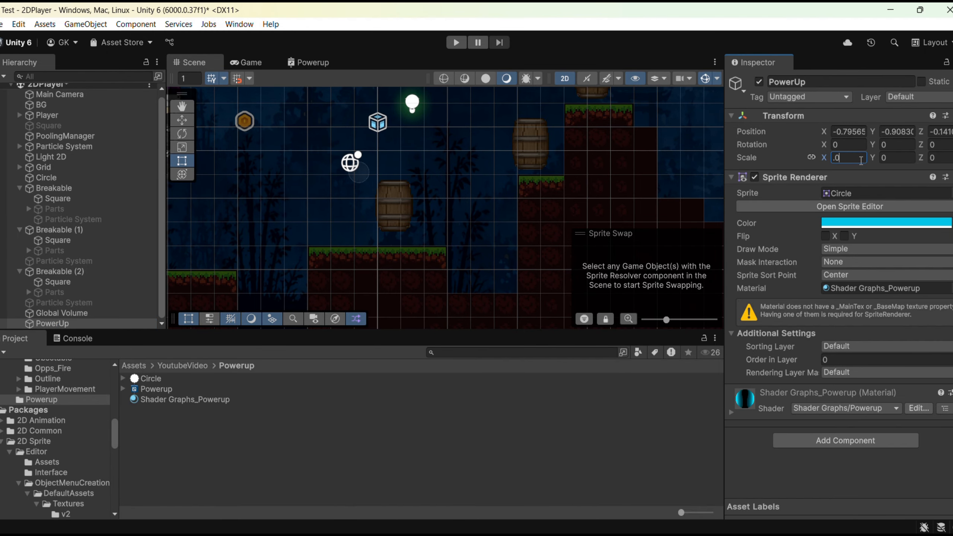
type("3")
key("BackSpace")
type("5")
key("BackSpace")
type("7")
key("BackSpace")
type("5")
double_click(52, 323)
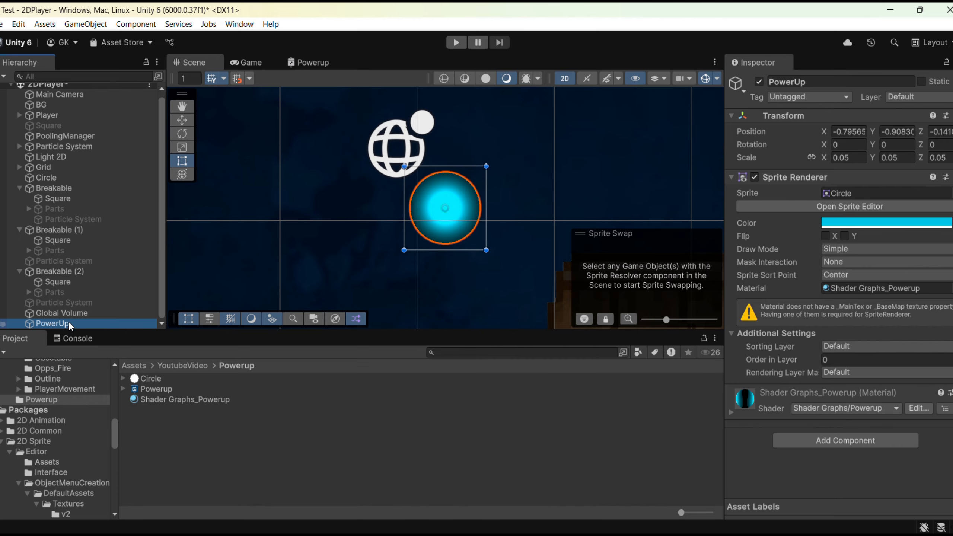
Add a Trail effect as a child of the PowerUp object, keeping its default name
right_click(69, 322)
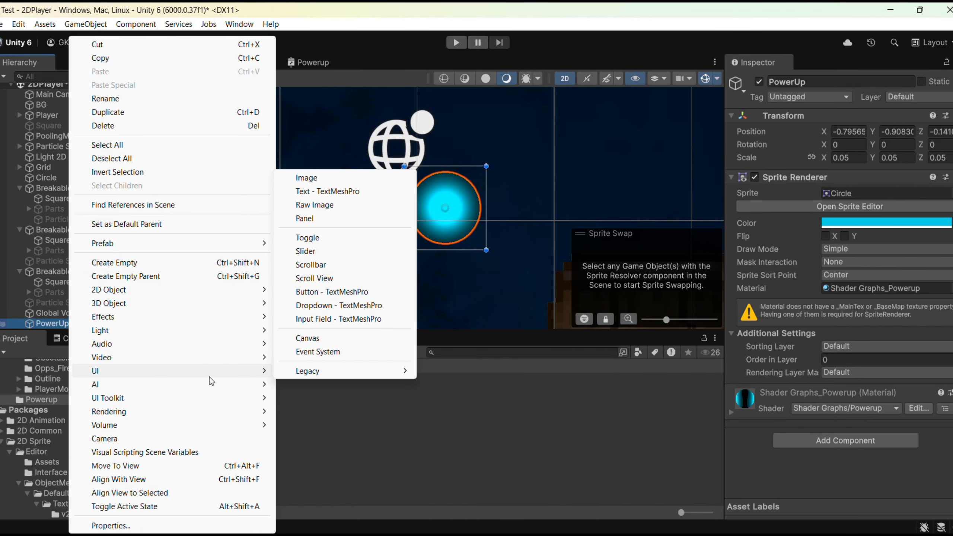
mouse_move(116, 319)
left_click(321, 346)
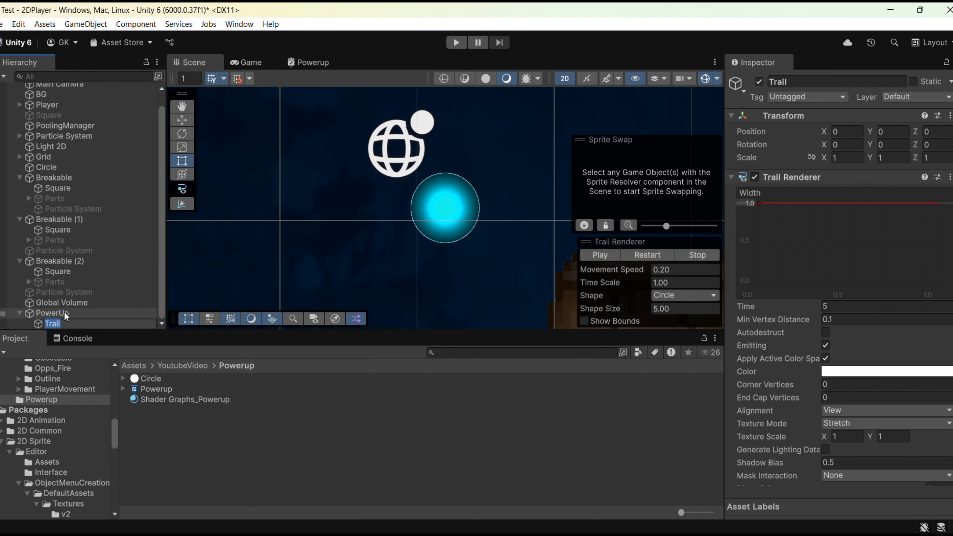
Move the PowerUp object around the scene to preview its trail, leaving it at about X -0.94, Y 0.55
left_click(64, 311)
scroll(462, 196, "down", 3)
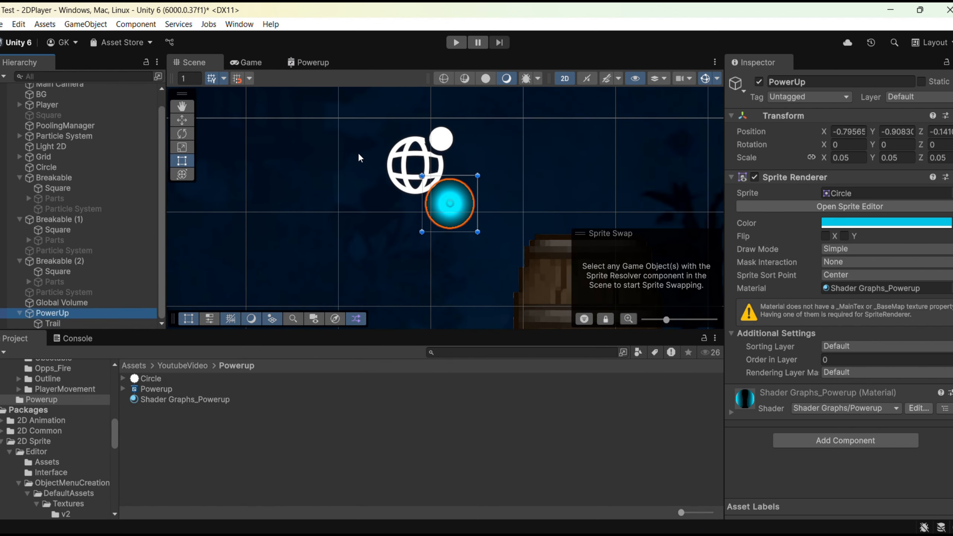
left_click(182, 119)
scroll(381, 199, "down", 4)
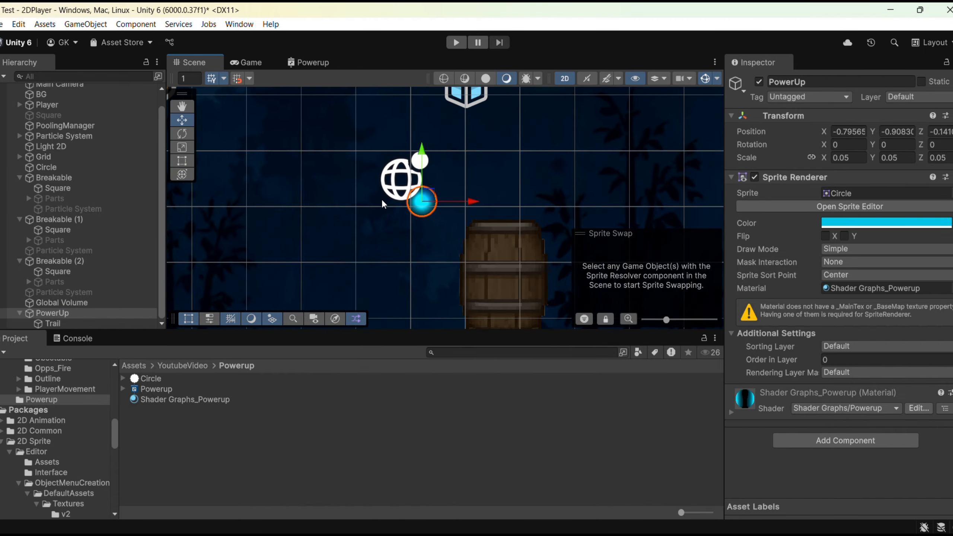
scroll(380, 203, "down", 6)
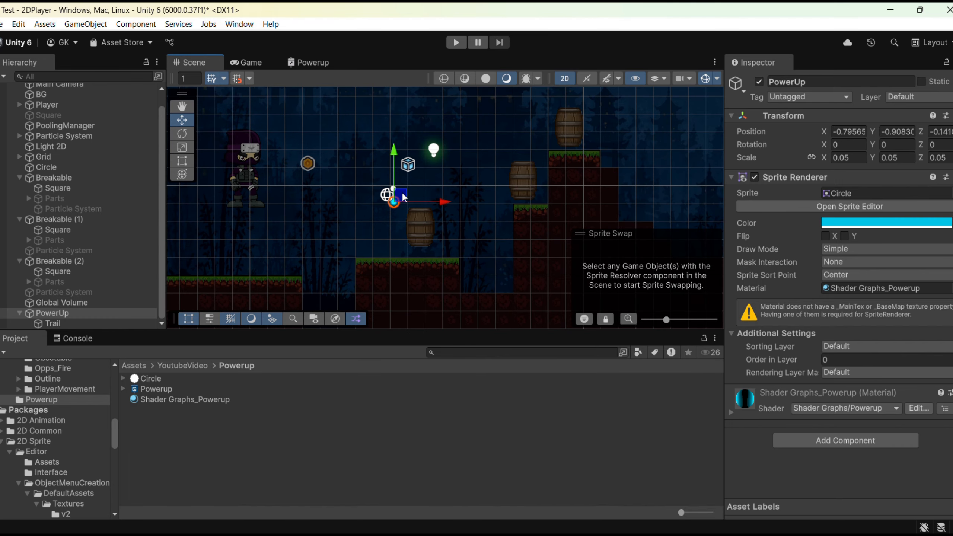
left_click_drag(384, 188, 400, 170)
scroll(417, 171, "up", 2)
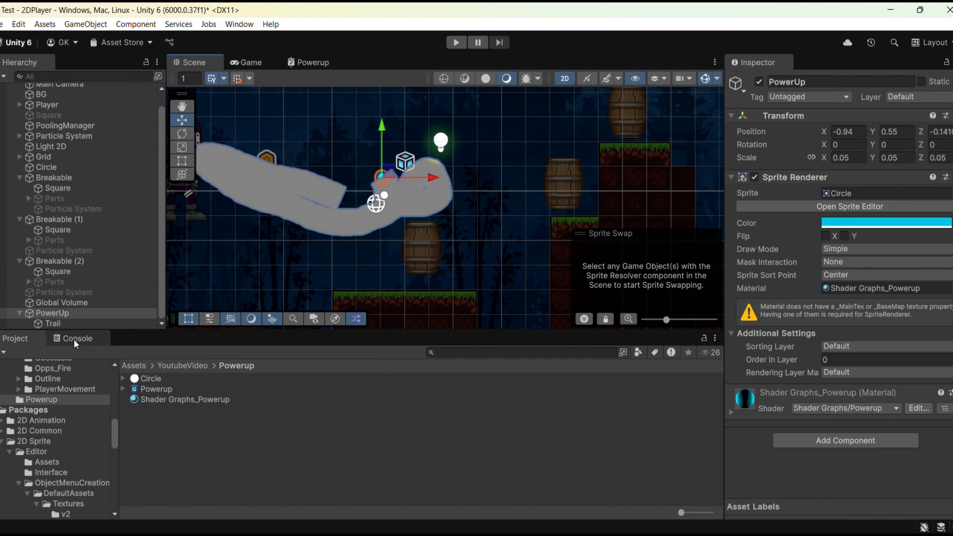
Lower the Trail's width curve to about 0.5 at its start and add an end key at time 1.0 tapering to 0
left_click(66, 324)
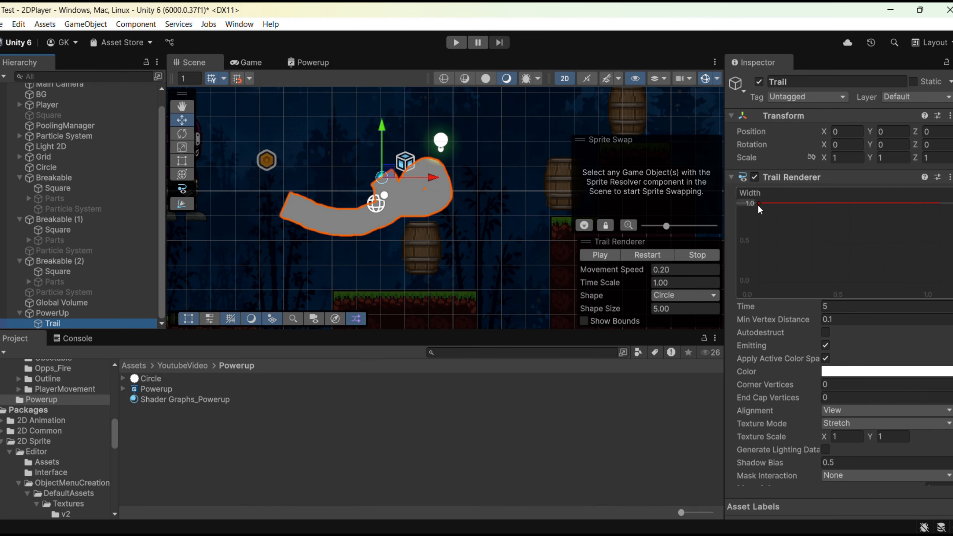
left_click_drag(759, 203, 755, 243)
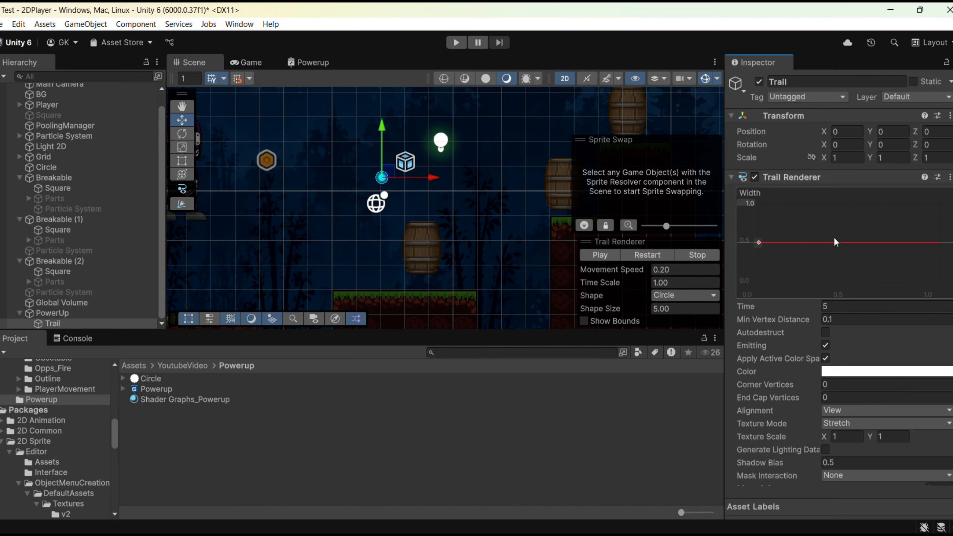
right_click(939, 247)
left_click(940, 251)
left_click_drag(937, 242, 946, 297)
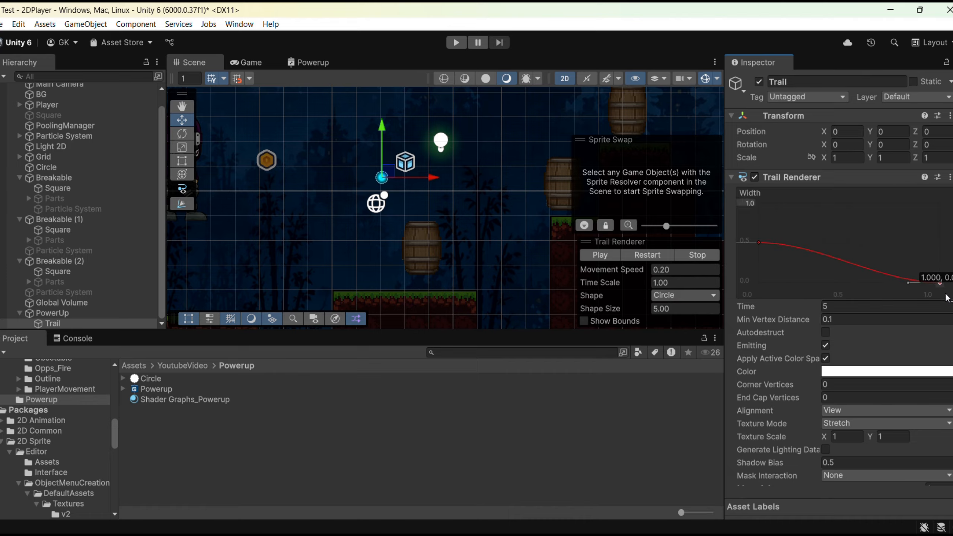
Add a middle key to the Trail's width curve at about time 0.47, value 0.27
right_click(854, 262)
left_click(866, 269)
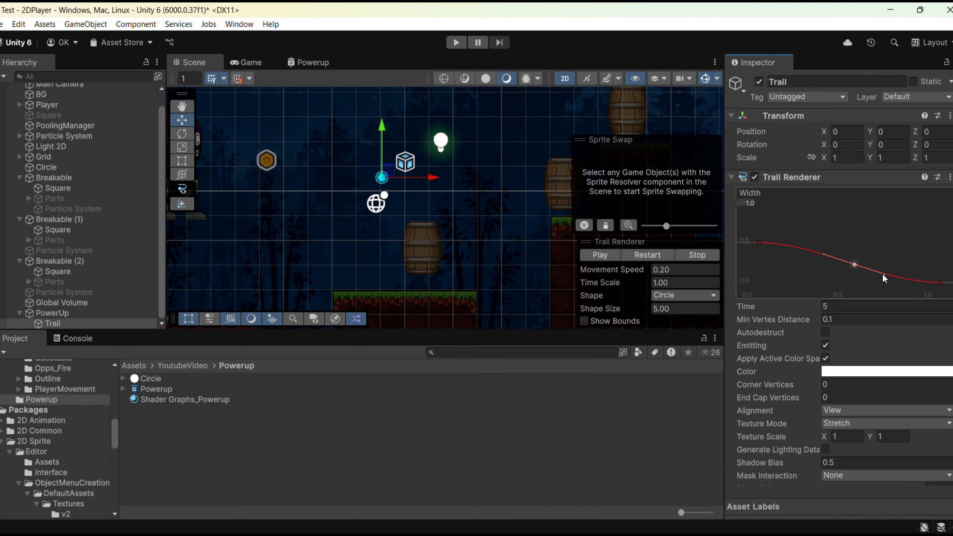
mouse_move(882, 273)
left_mouse_down()
mouse_move(843, 261)
mouse_move(874, 271)
left_mouse_up()
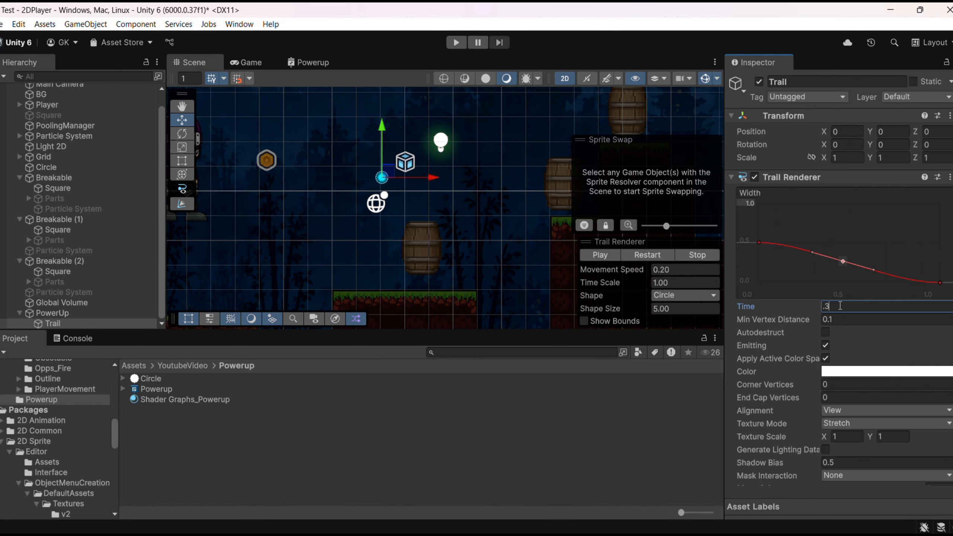
Set the Trail Renderer's Time to 0.3 and its Min Vertex Distance to 0.05
key("Return")
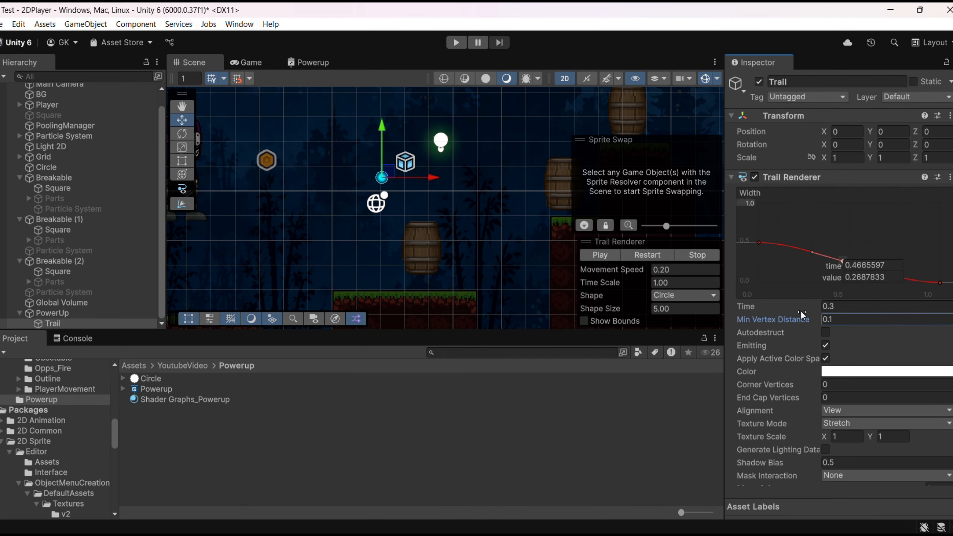
left_click(841, 319)
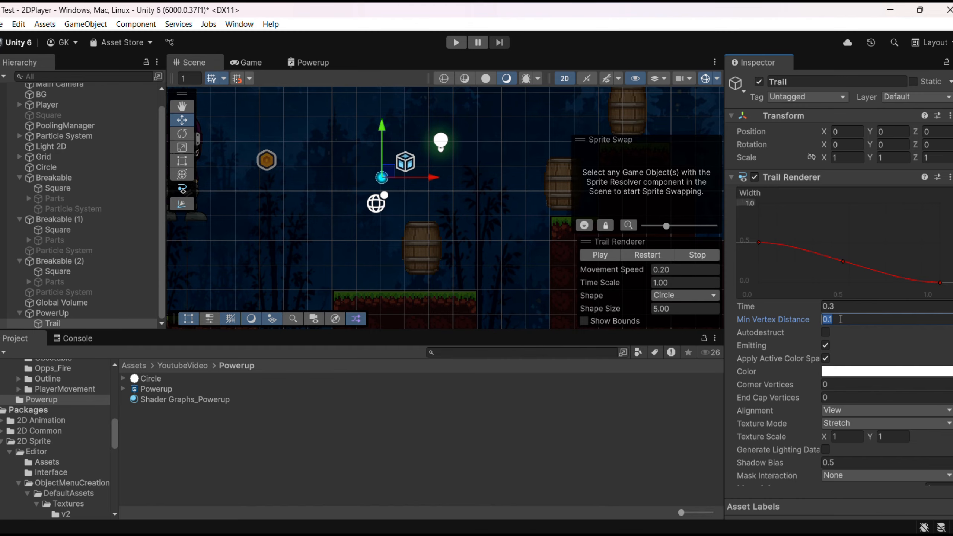
key("BackSpace")
type("0.05")
Set the start color of the Trail's gradient to the cyan 00FFFF sampled from the glowing orb
left_click(840, 372)
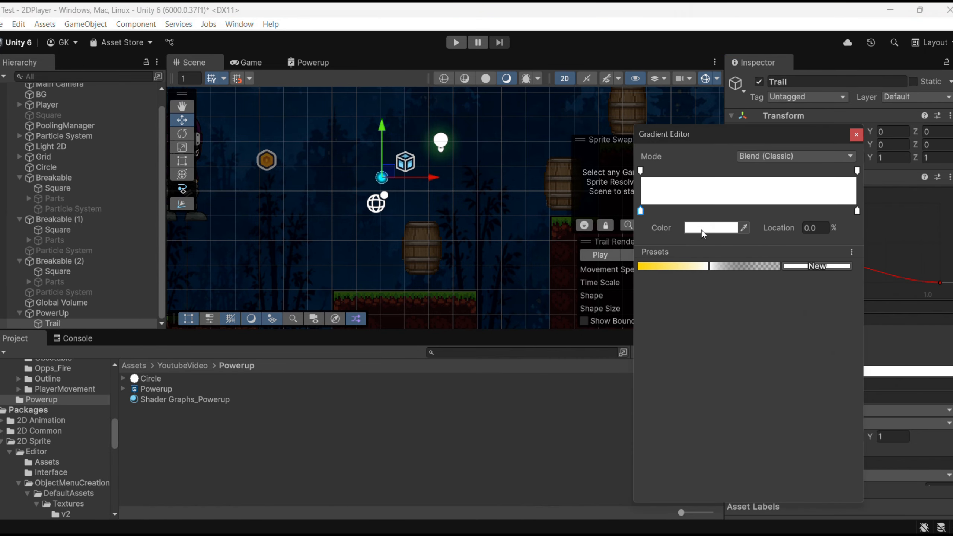
left_click(715, 228)
left_click(729, 192)
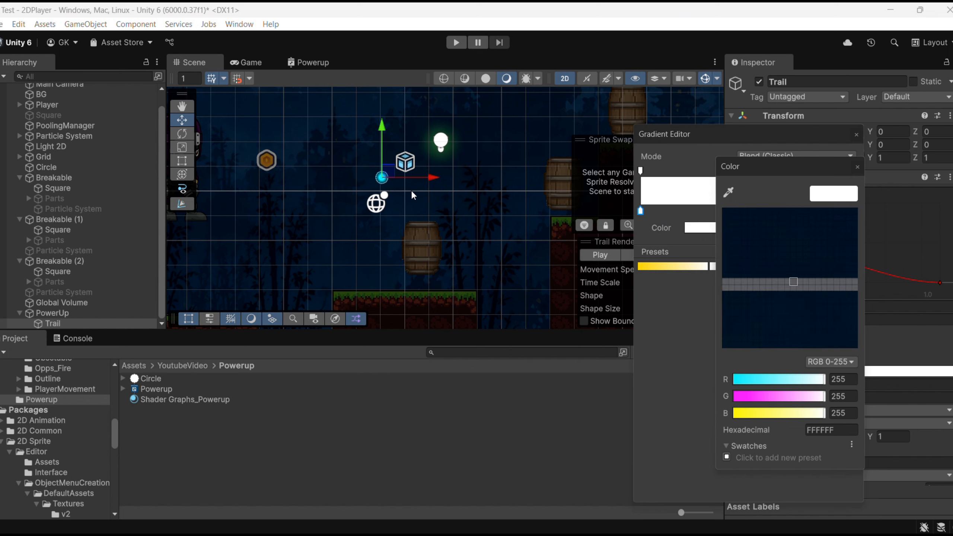
left_click(382, 180)
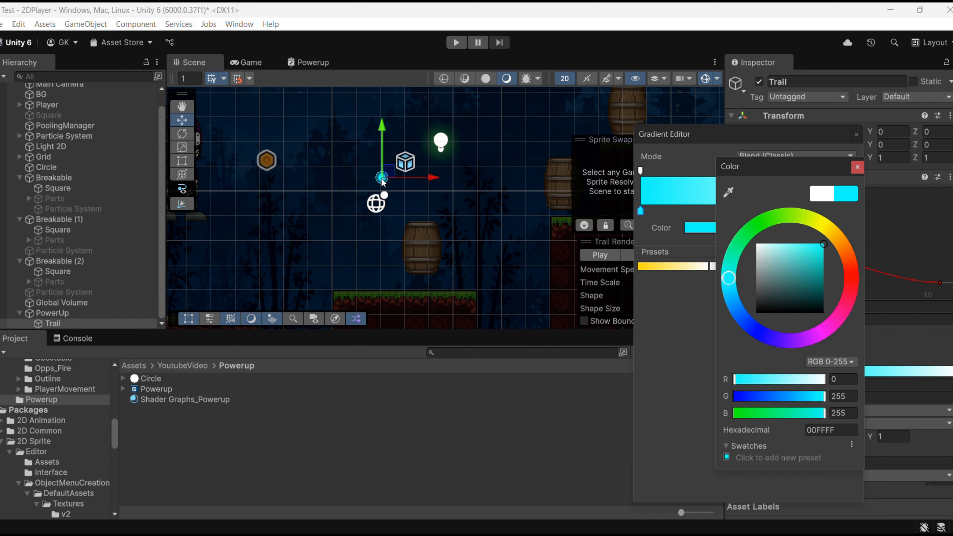
left_click(857, 167)
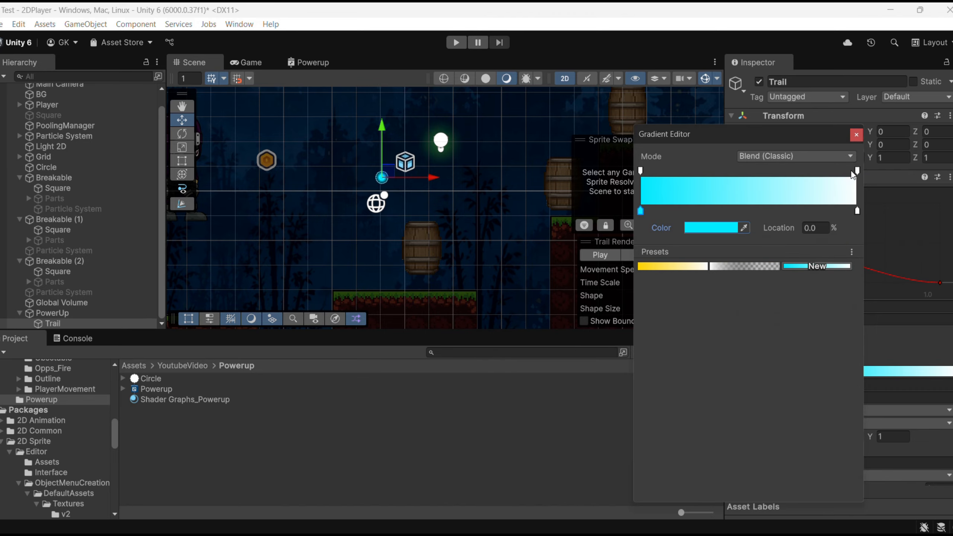
Fade out the end of the Trail's color gradient by setting its alpha to 0 at location 100%
left_click(858, 171)
left_click_drag(723, 228, 659, 230)
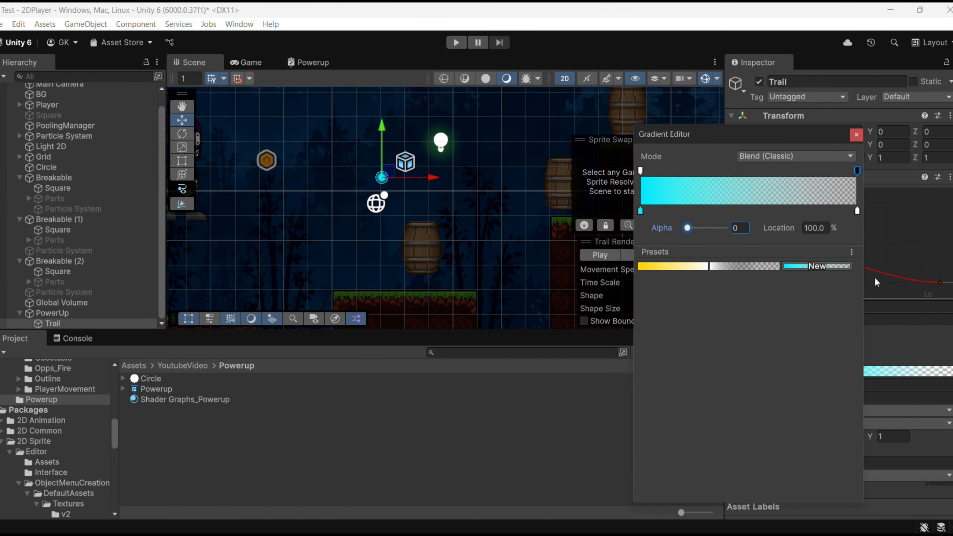
left_click(856, 135)
scroll(844, 338, "down", 2)
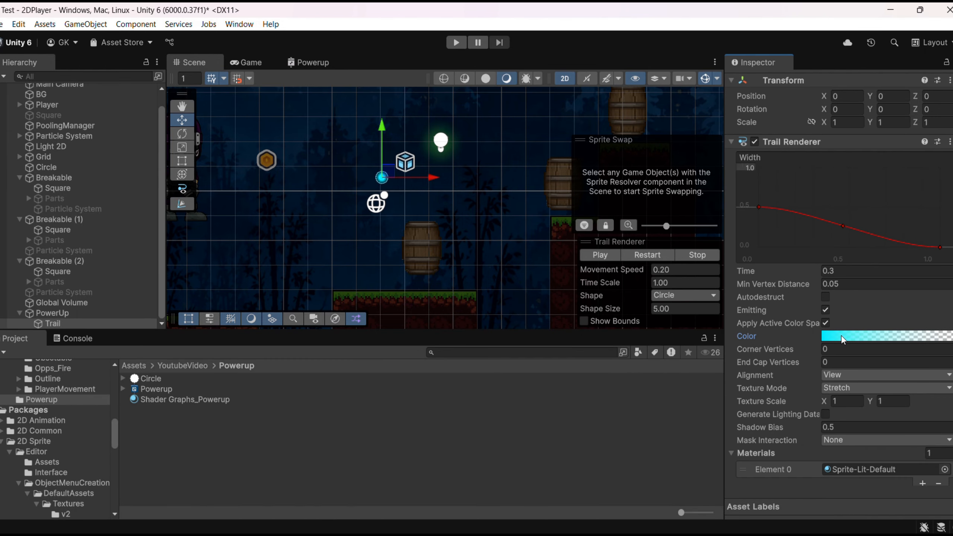
Set the Trail's Texture Scale to X 0.5 and Y 0.55, and move the PowerUp orb around to preview the trail
left_click(853, 400)
type("0.5")
key("Tab")
left_click(52, 312)
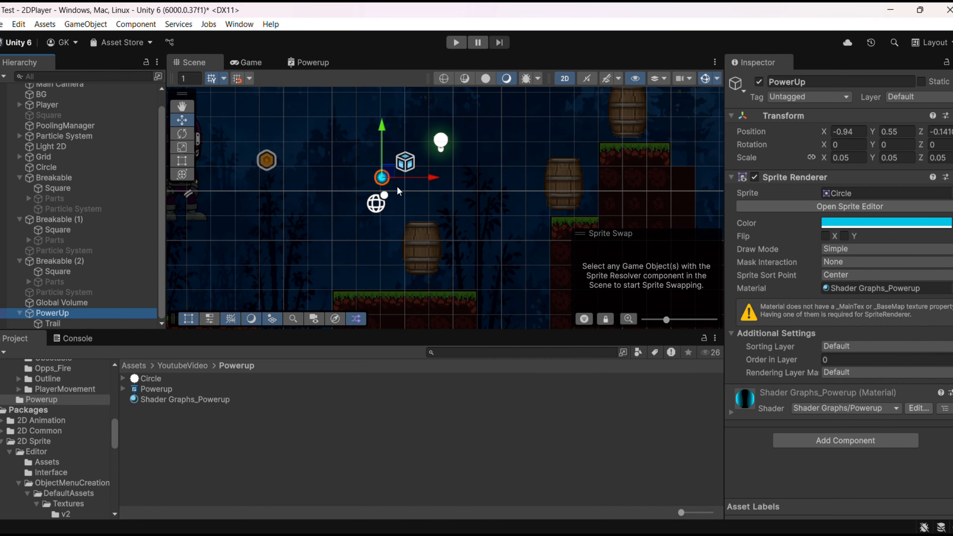
mouse_move(390, 174)
left_mouse_down()
mouse_move(342, 194)
mouse_move(338, 216)
mouse_move(439, 232)
mouse_move(442, 172)
mouse_move(375, 197)
mouse_move(439, 188)
mouse_move(402, 163)
left_mouse_up()
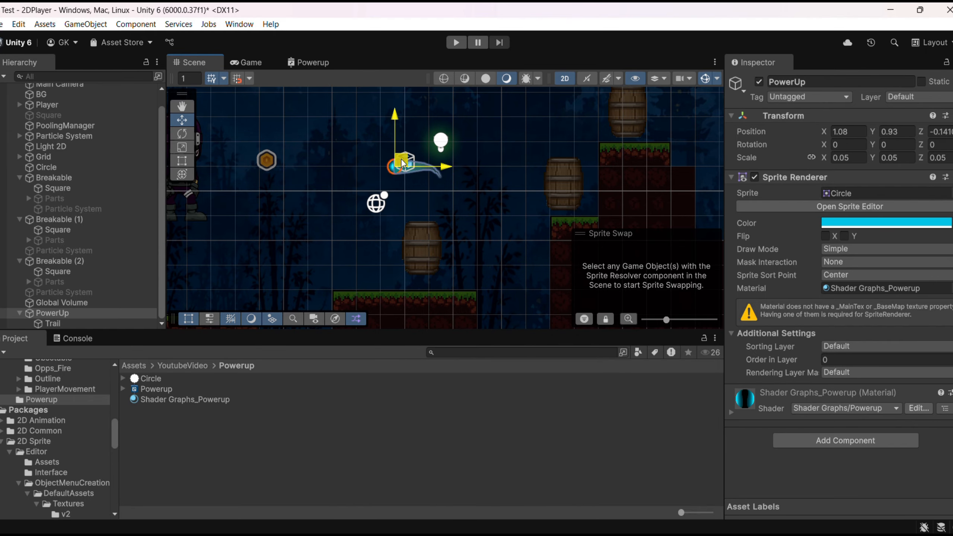
Set the Trail Renderer's Order in Layer to -1 and move the PowerUp orb to check the trail behind it
left_click(53, 323)
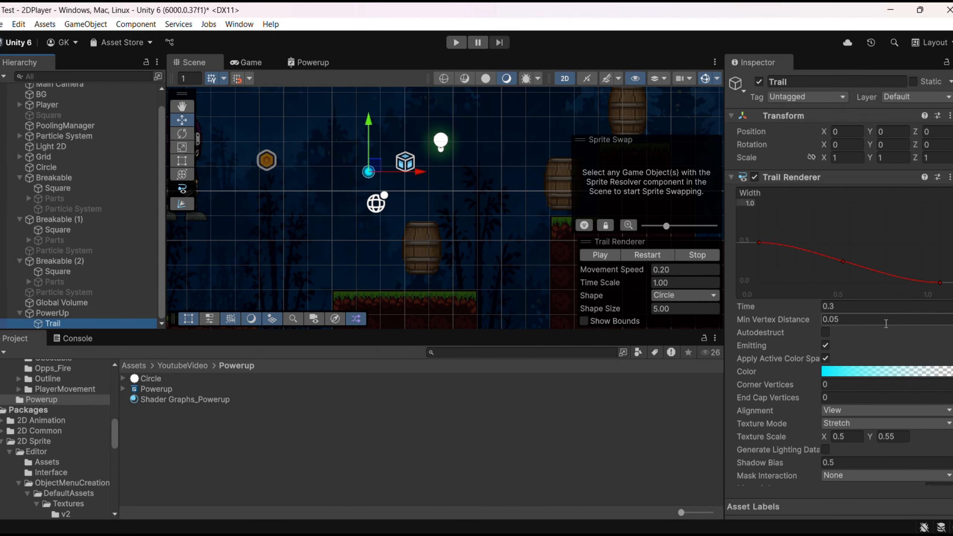
scroll(885, 323, "down", 6)
left_click(843, 404)
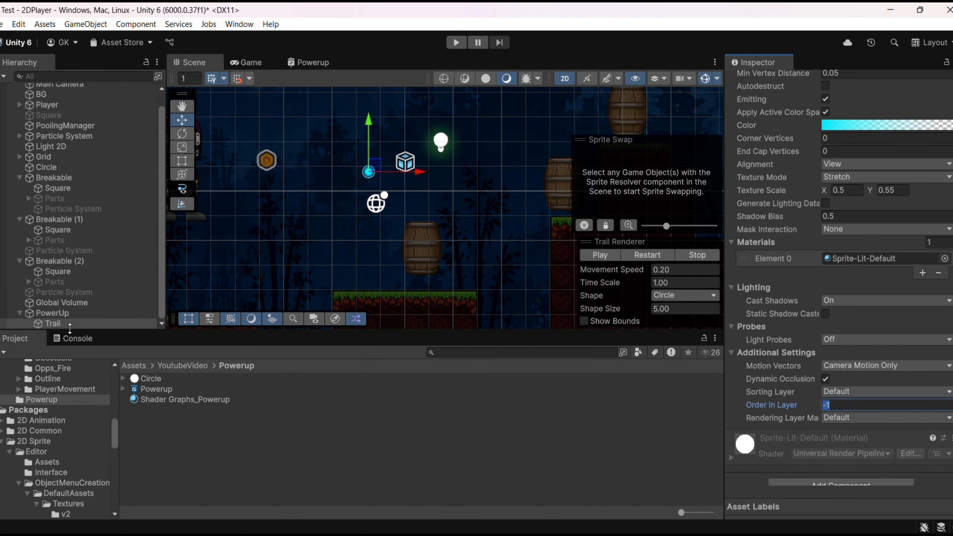
left_click(53, 314)
mouse_move(381, 168)
left_mouse_down()
mouse_move(438, 183)
mouse_move(452, 149)
mouse_move(430, 146)
mouse_move(404, 170)
mouse_move(354, 129)
mouse_move(324, 184)
mouse_move(386, 202)
mouse_move(368, 171)
mouse_move(381, 172)
mouse_move(381, 162)
left_mouse_up()
Create a MonoBehaviour script named PowerUpFollow in the Powerup folder
right_click(148, 430)
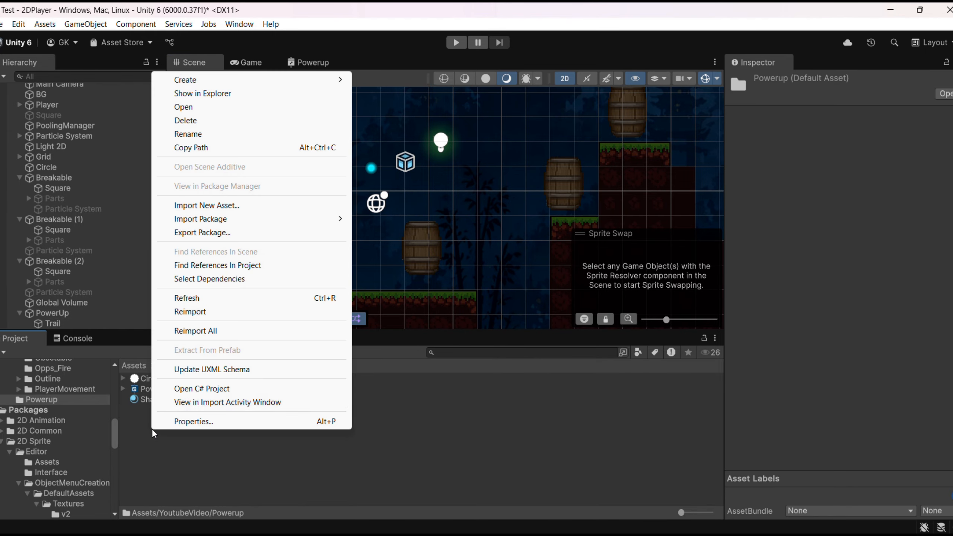
mouse_move(206, 85)
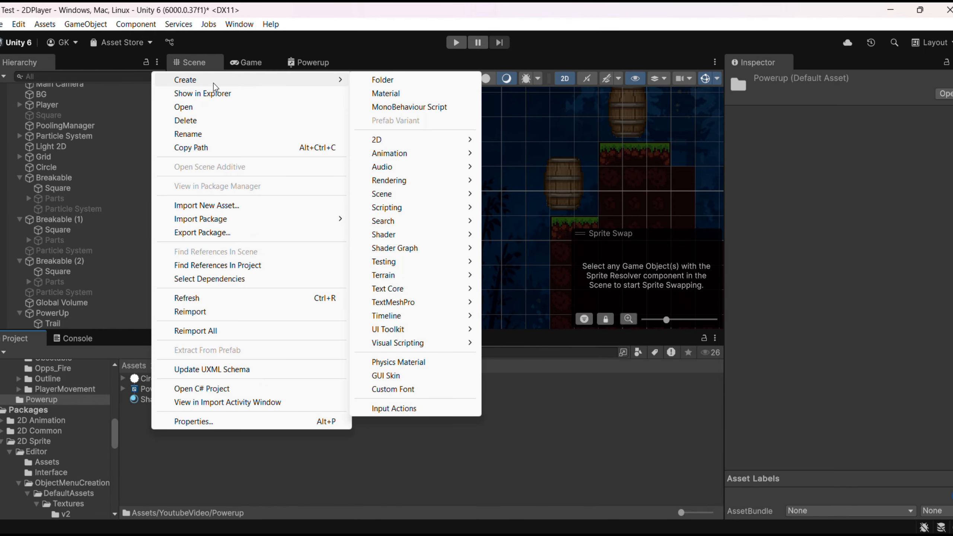
left_click(398, 107)
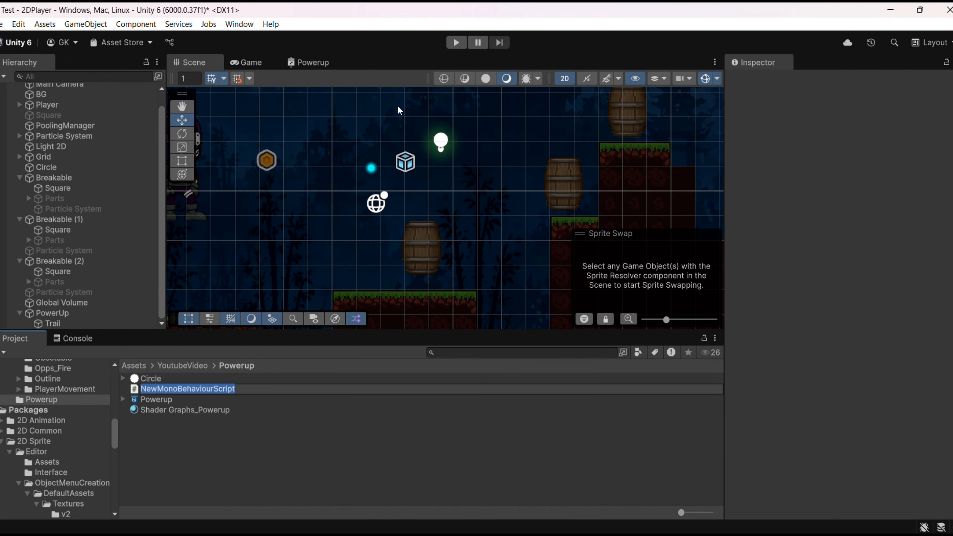
type("P")
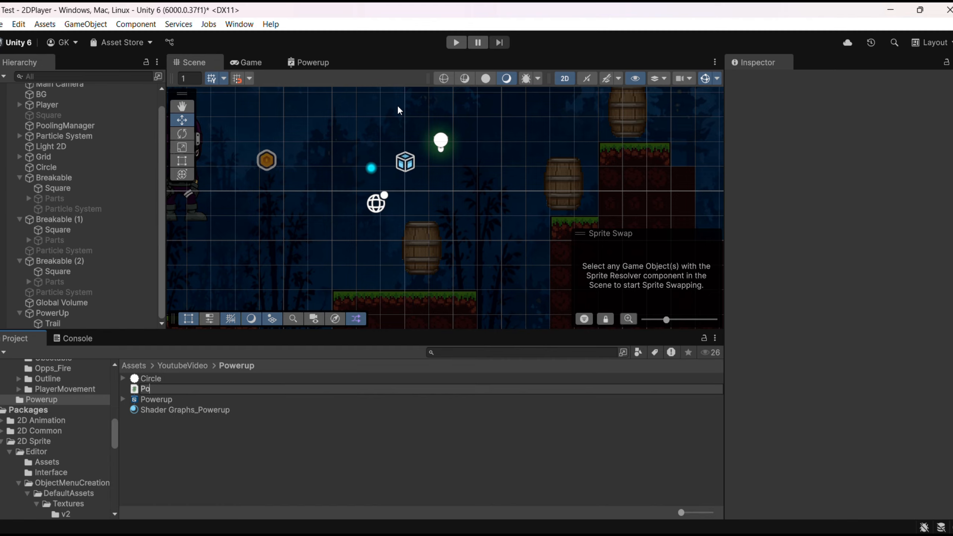
type("owerUpFollow")
key("Return")
Open the PowerUpFollow script in Visual Studio and delete the default Start and Update methods with their comments
key("Return")
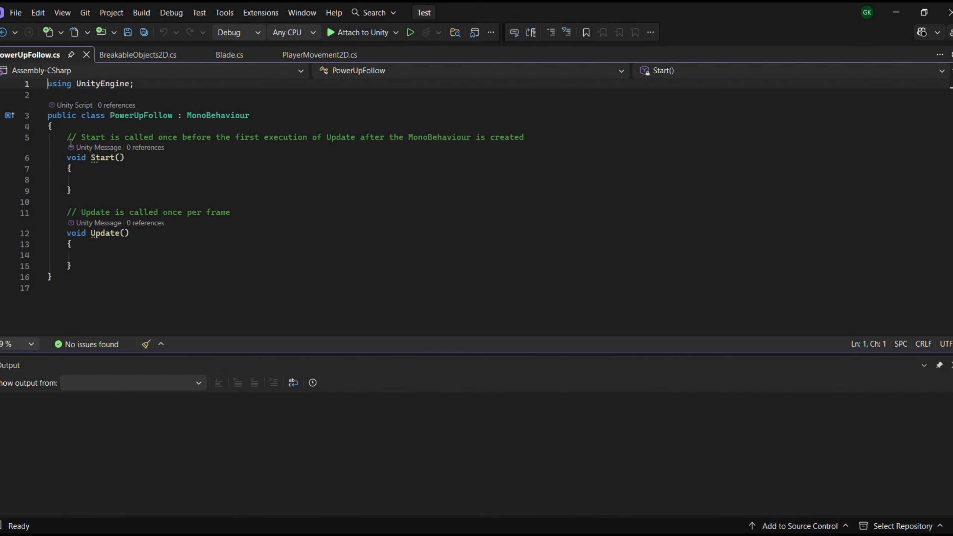
left_click_drag(65, 137, 116, 265)
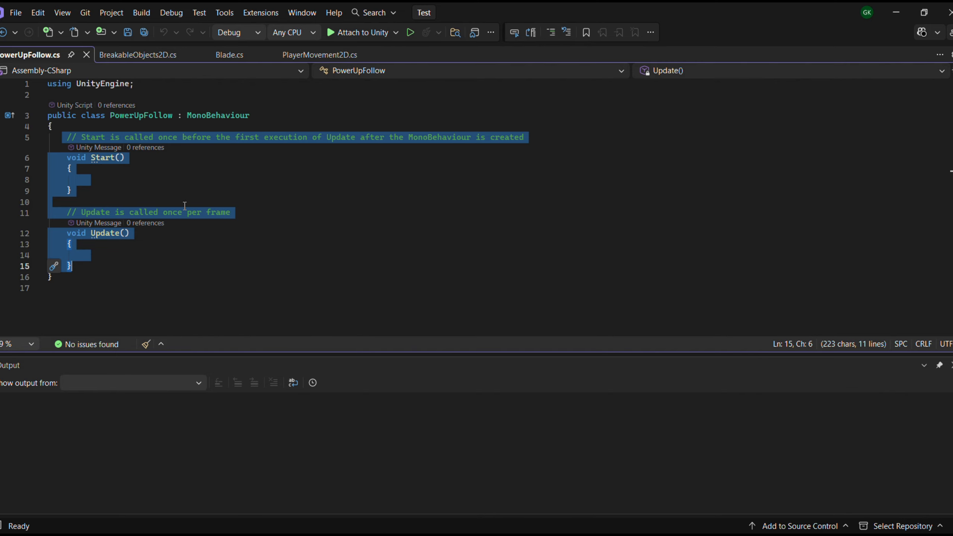
key("BackSpace")
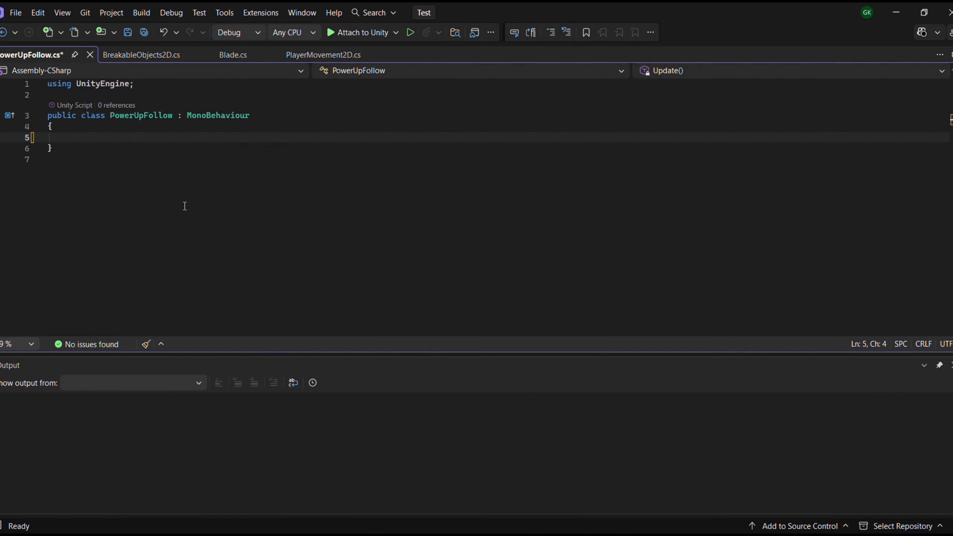
Declare a public Transform field named player in the PowerUpFollow class
type("publ")
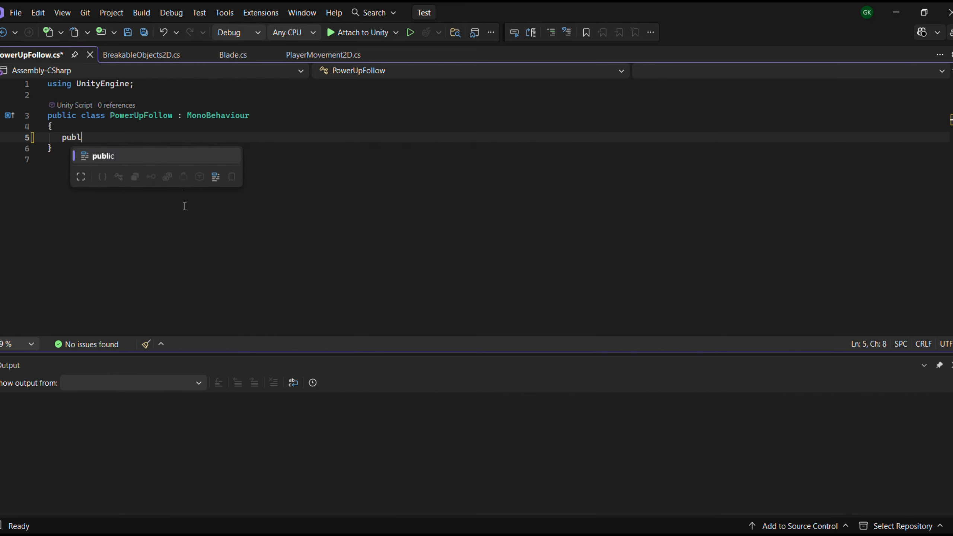
type("ic tra")
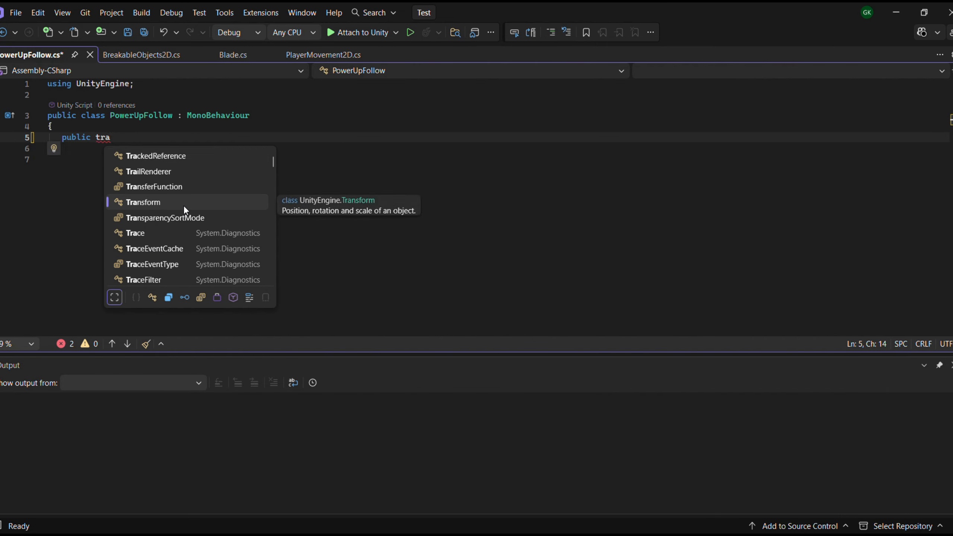
double_click(184, 207)
type("playr")
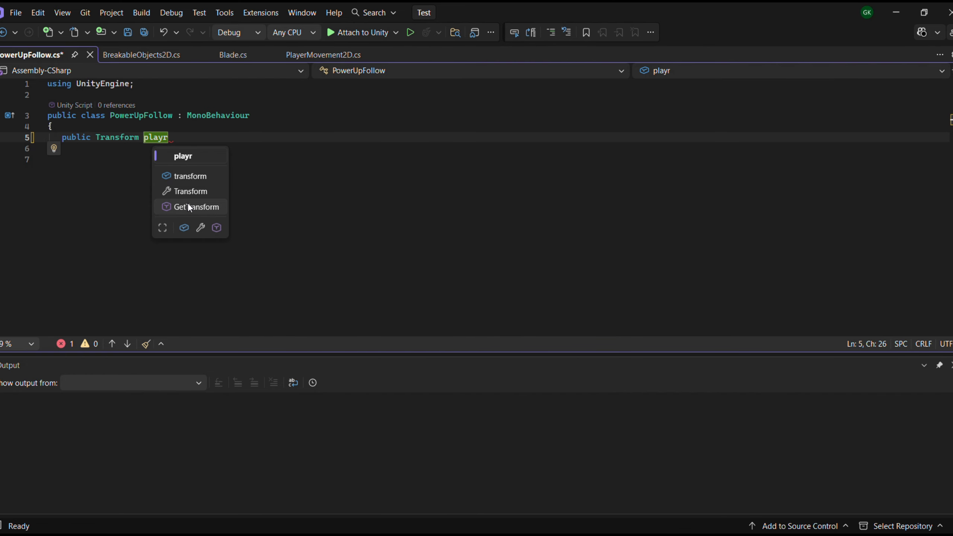
key("BackSpace")
type("er;")
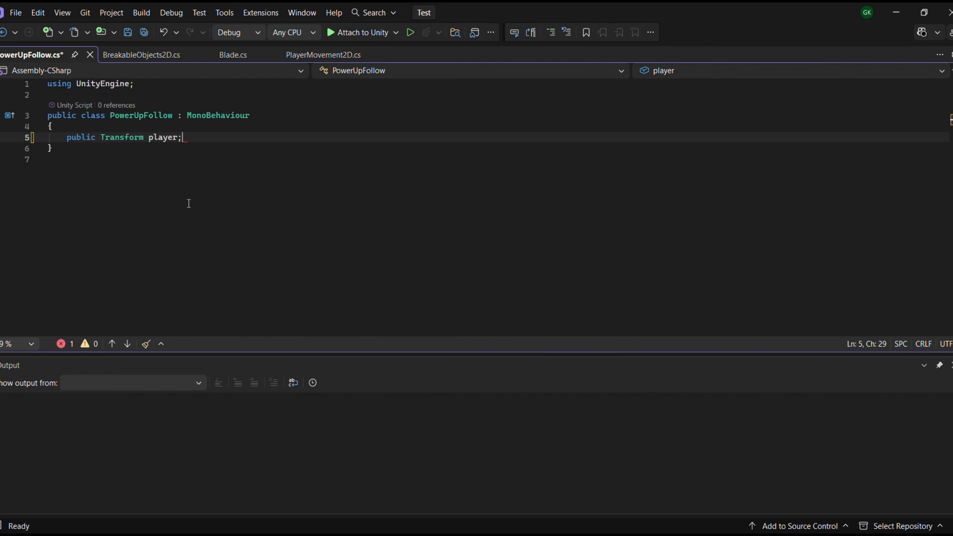
key("Return")
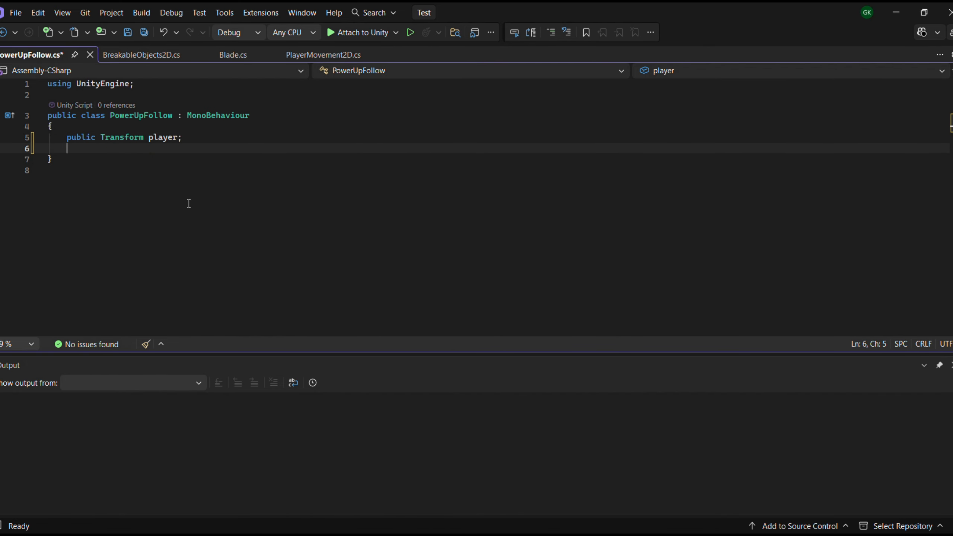
Declare a public float field moveSpeed with the value 5f below the player field
type("public ")
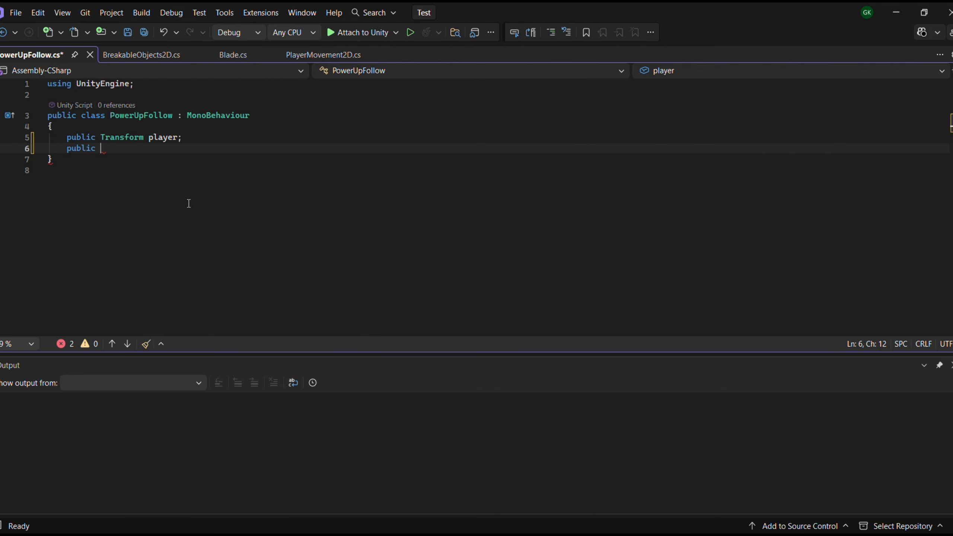
type("float move")
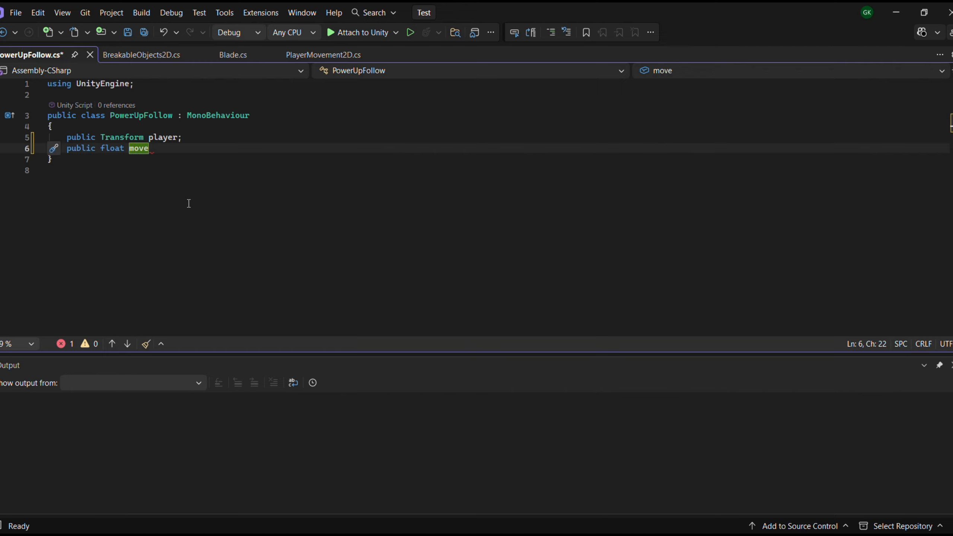
type("Speed = ")
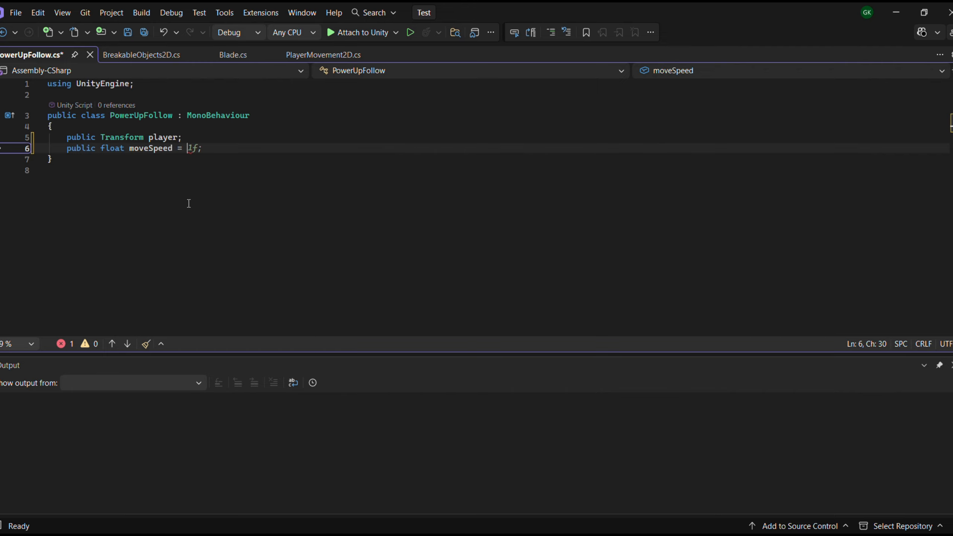
type("5f;")
key("Return")
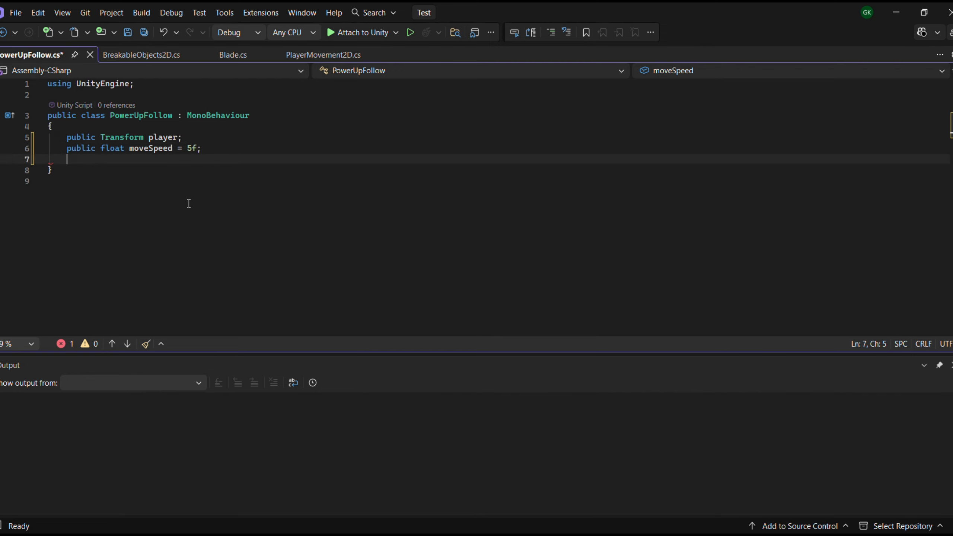
Declare a public float field collectDistance with the value 0.2f below moveSpeed
type("public")
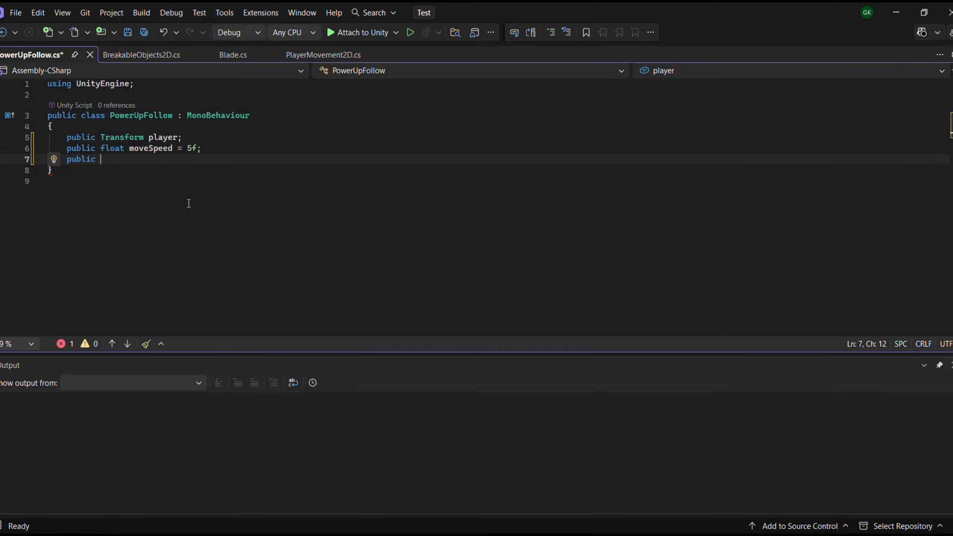
type(" float collec")
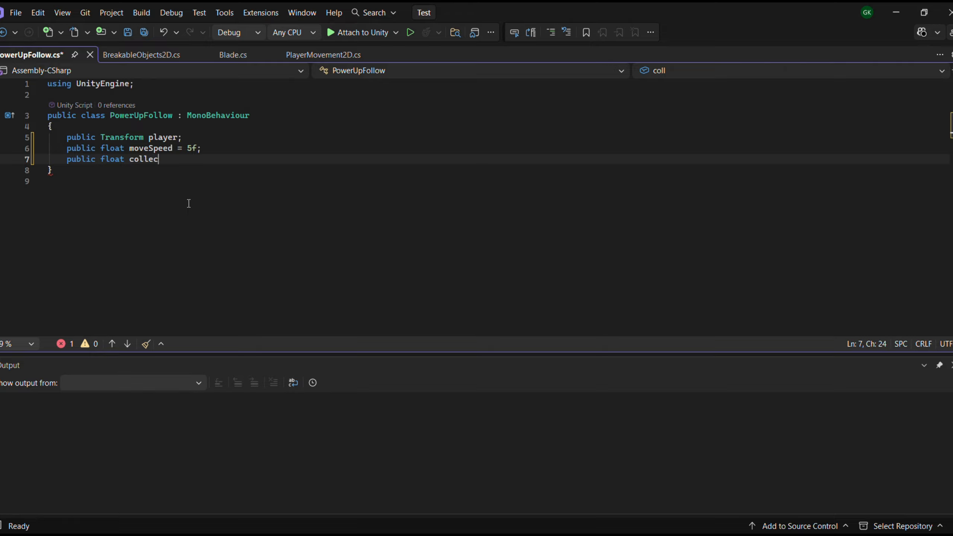
type("tDistance = ")
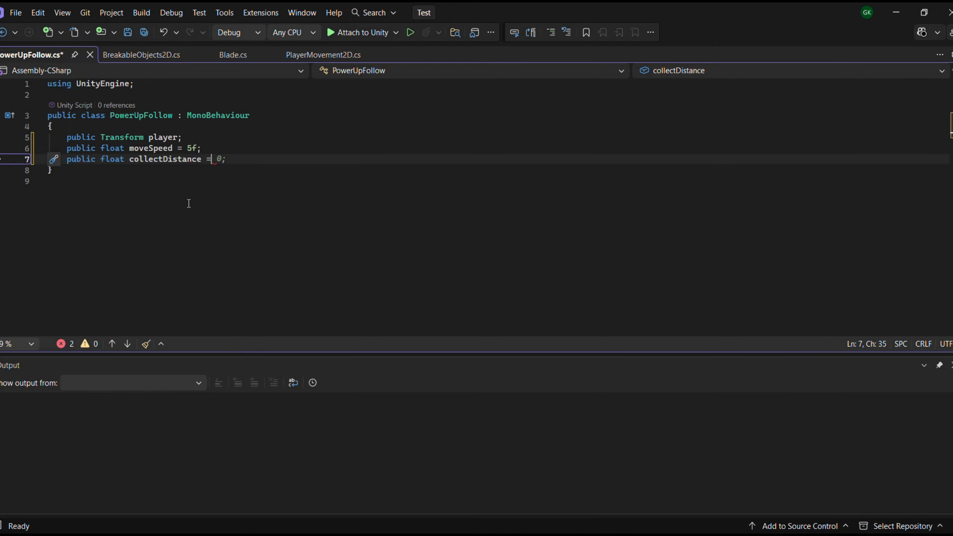
type("0.2f;")
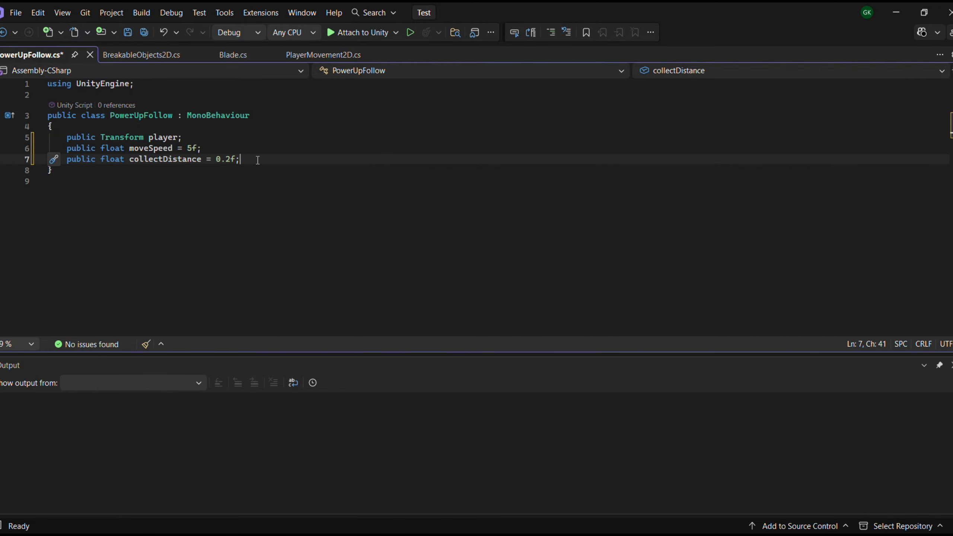
key("Return")
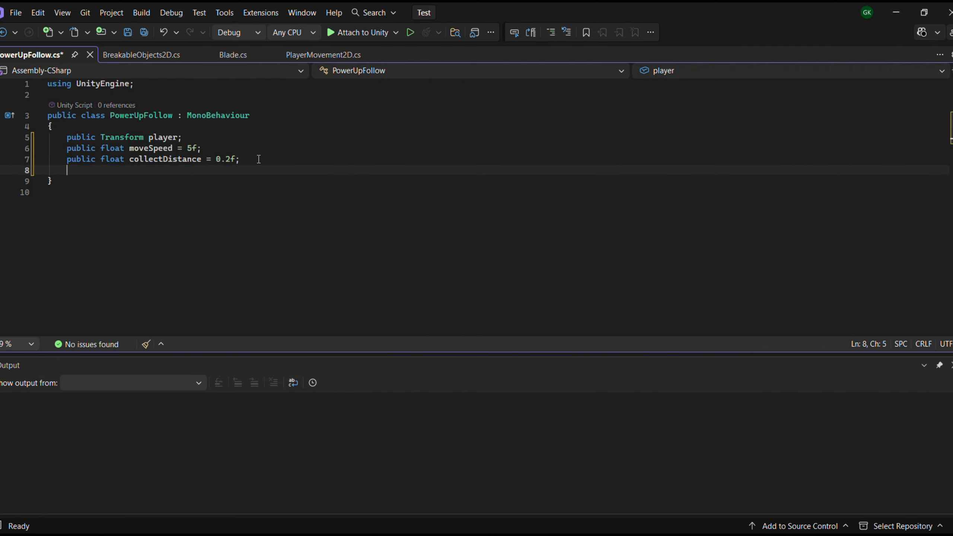
Add an empty private void Update() method below the fields, separated by a blank line
key("Return")
type("p")
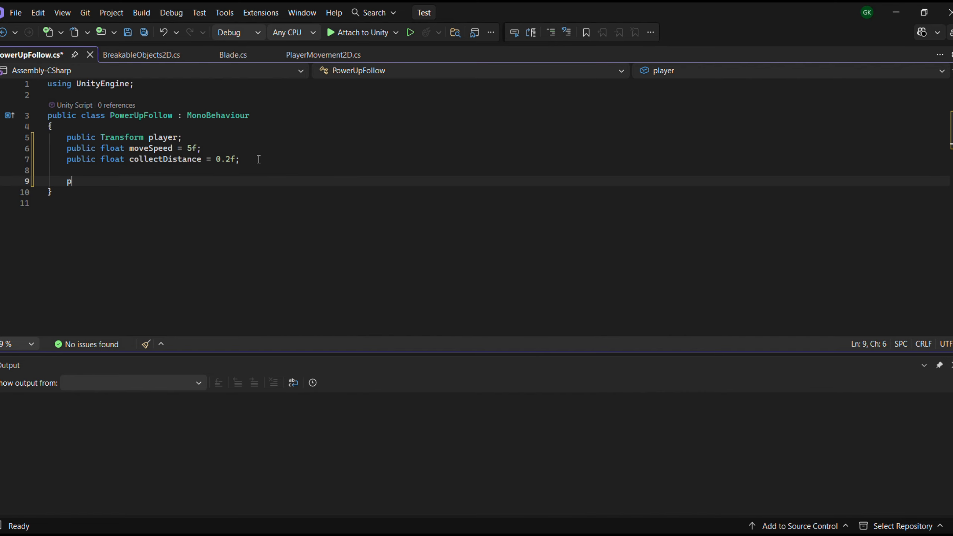
type("rivate")
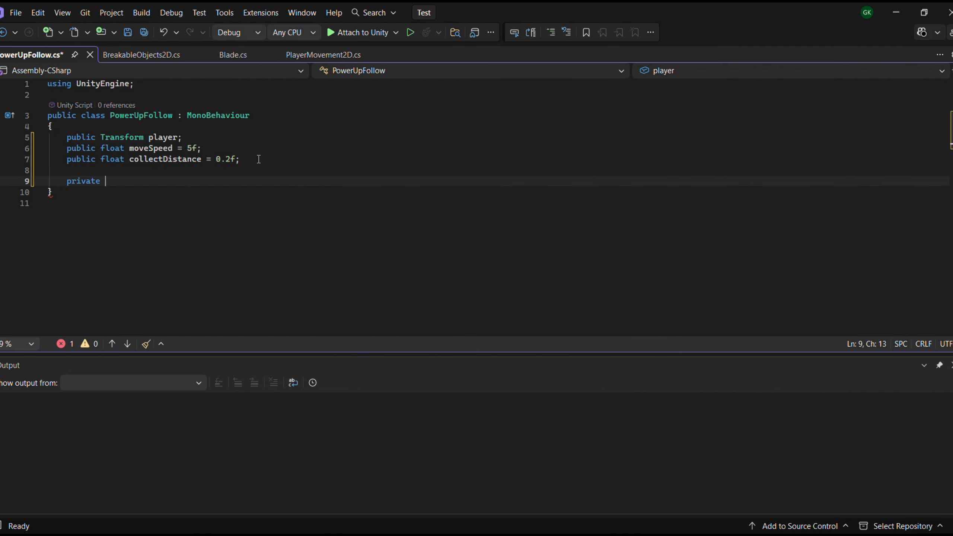
type(" void Upda")
key("Tab")
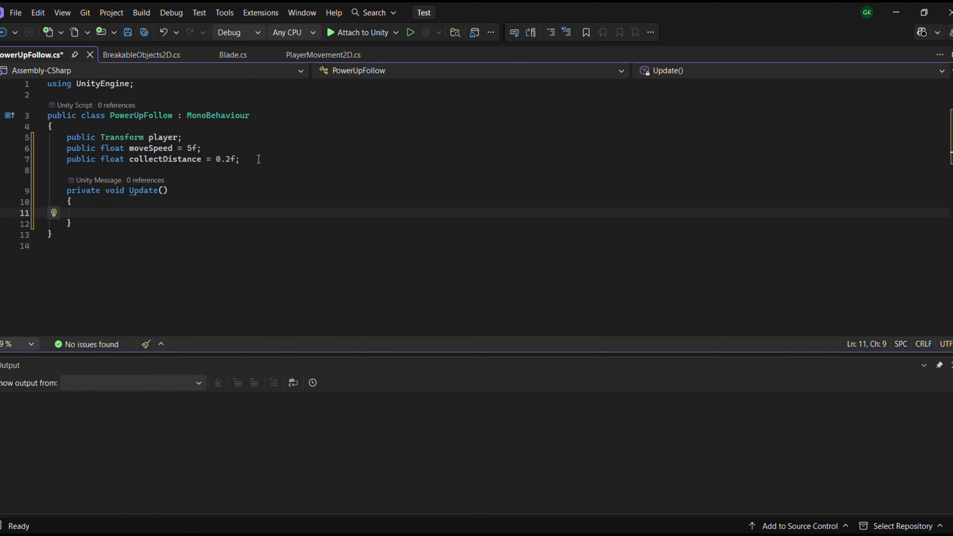
Add the early exit "if(player == null) return;" at the start of the Update method
type("if(")
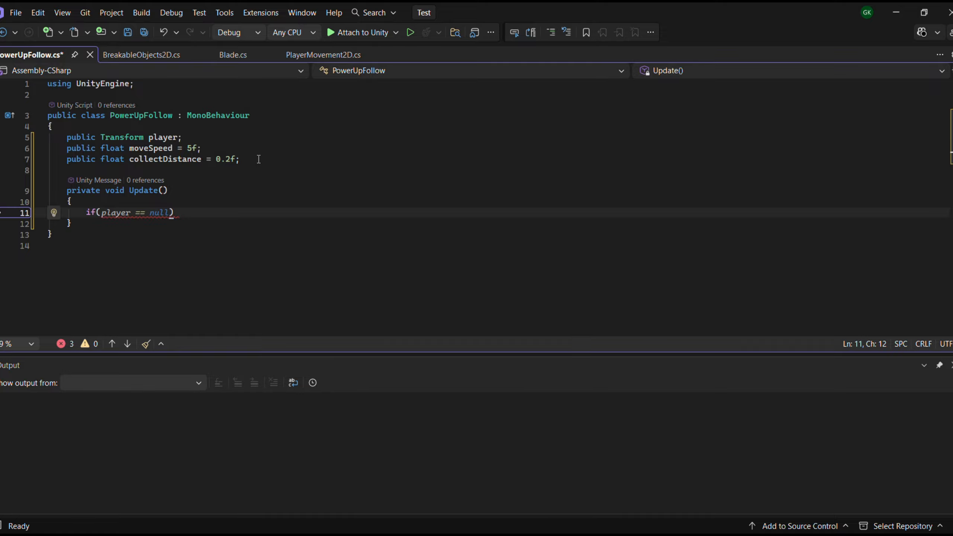
key("Tab")
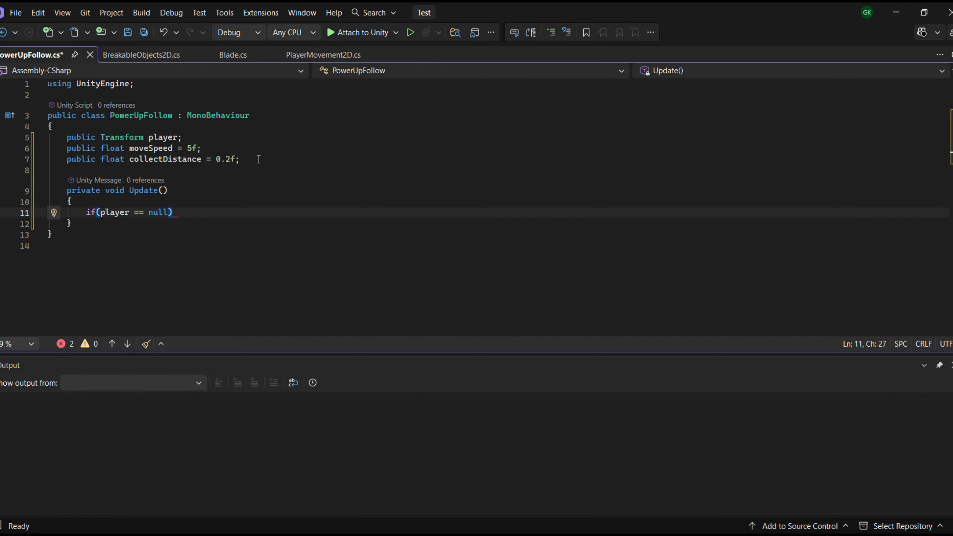
type("return")
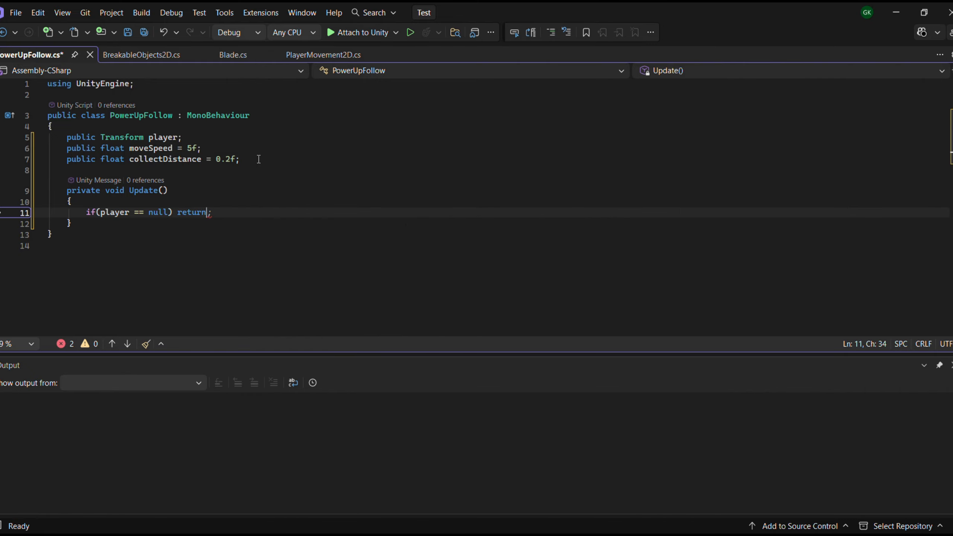
type(";")
key("Return")
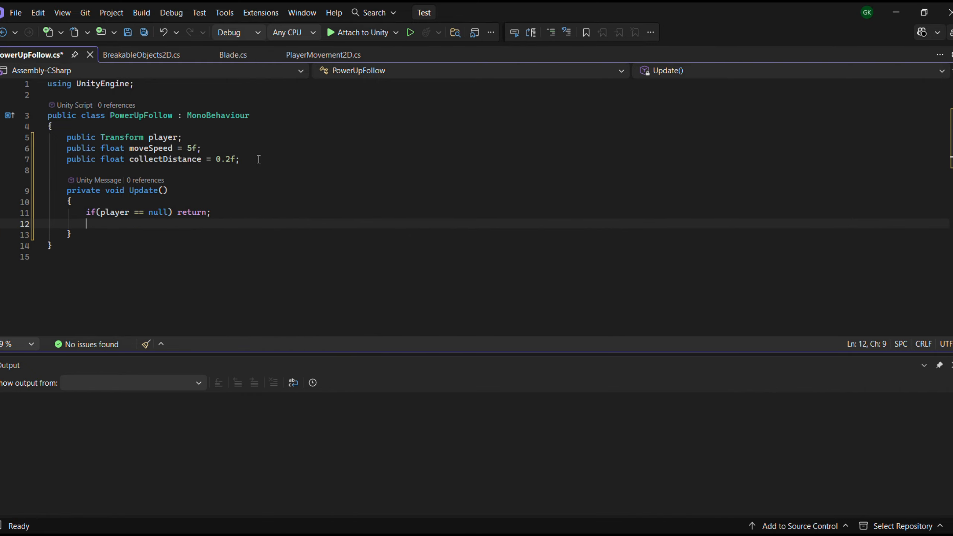
Below the null check in Update, leave a blank line and start an assignment of transform.position from Vector3
key("Return")
type("t")
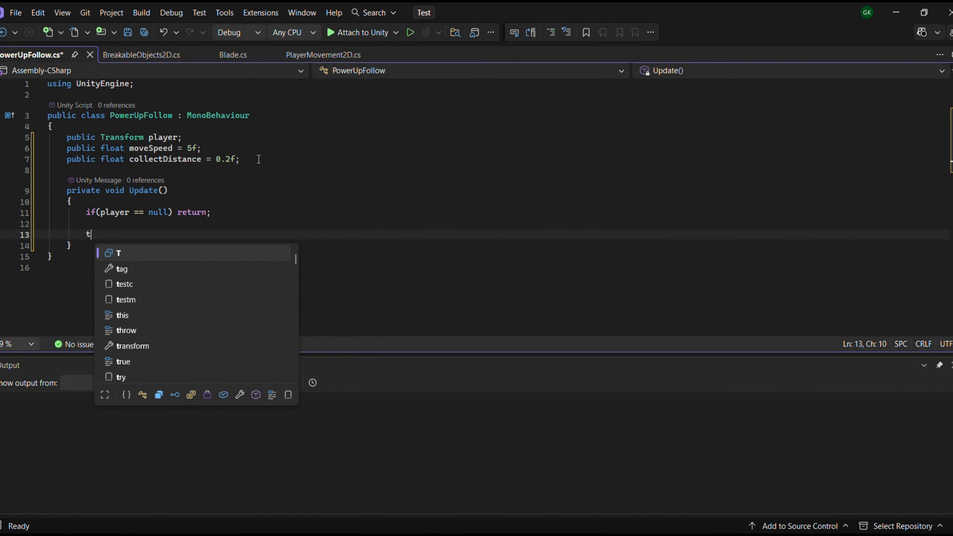
type("ransform.po")
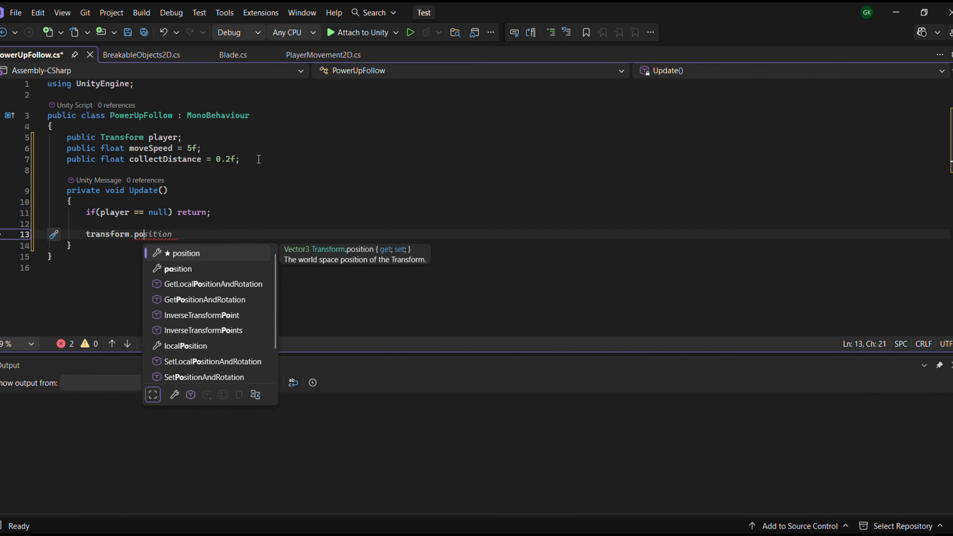
key("Tab")
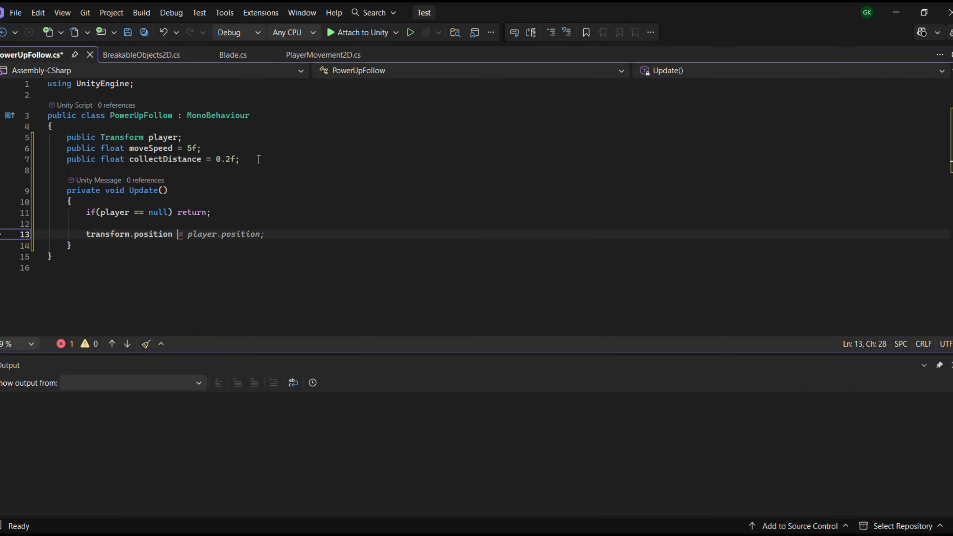
type("= bec")
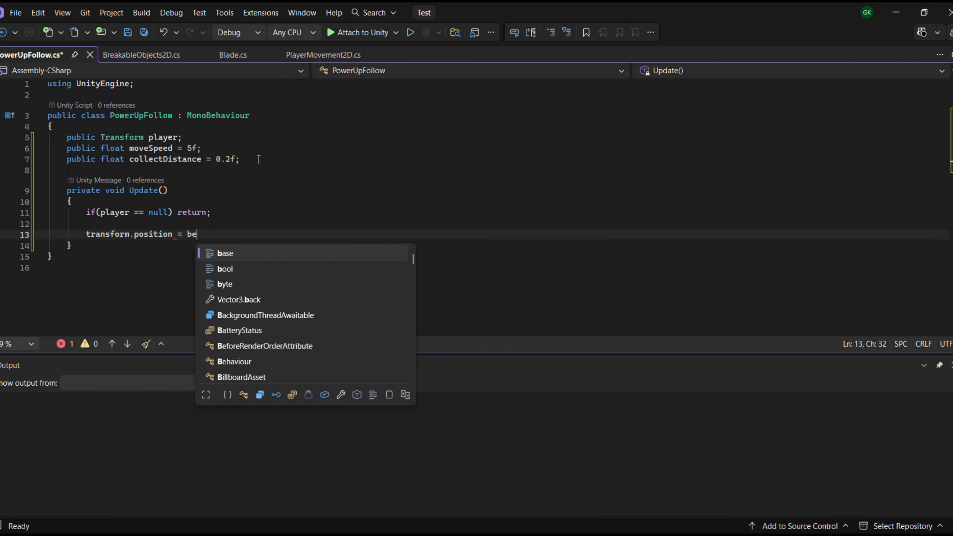
key("BackSpace")
key("BackSpace")
key("BackSpace")
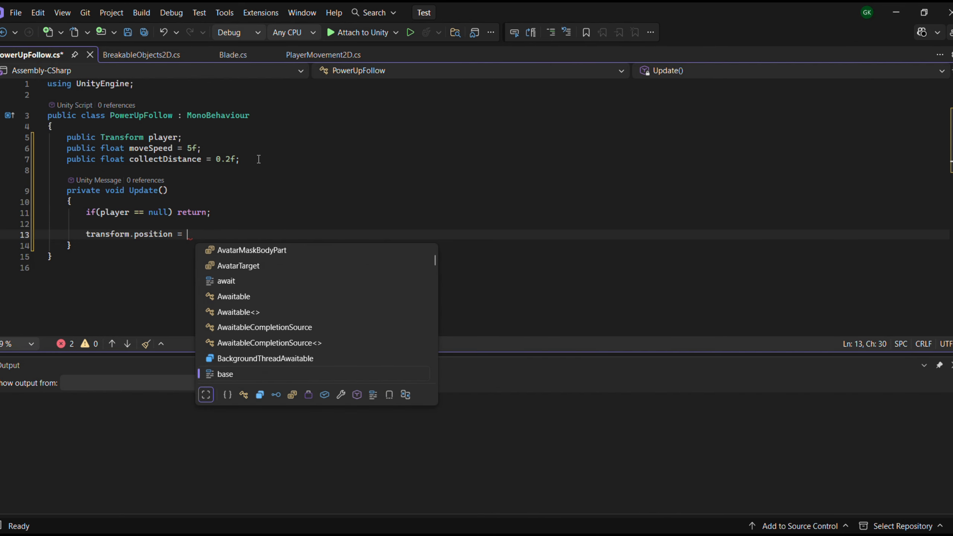
type("b")
key("BackSpace")
type("vec")
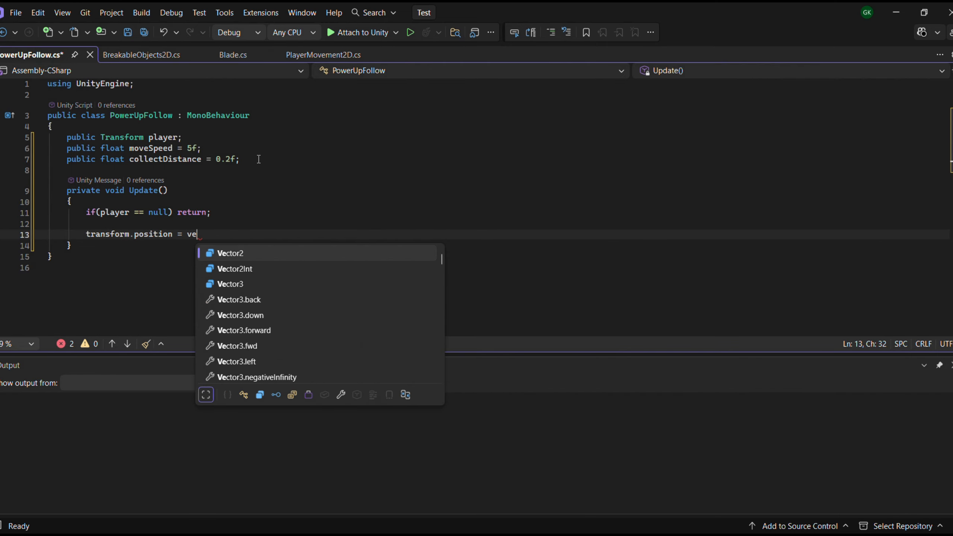
key("Down")
key("Down")
key("Tab")
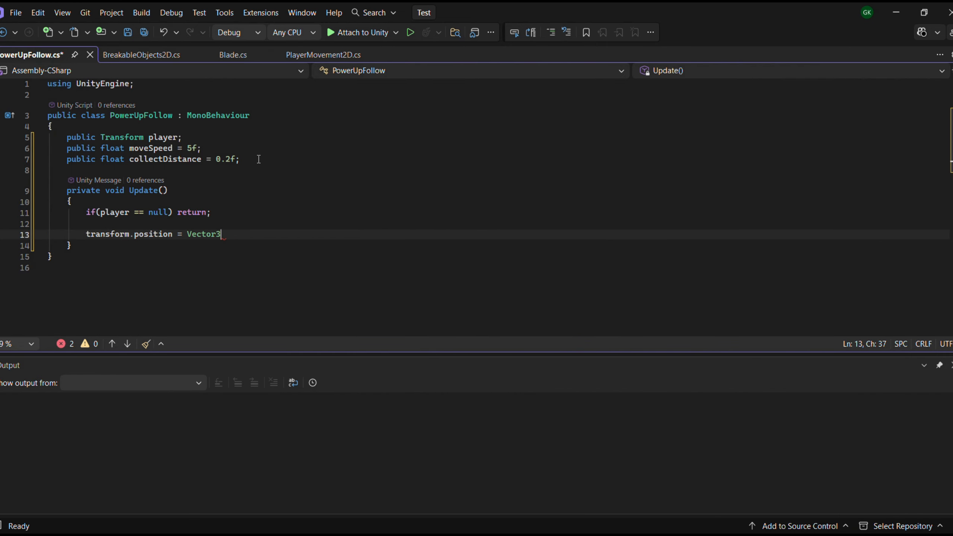
Call MoveTowards on Vector3 with transform.position as its first argument
type(".mo")
key("Tab")
type("(tra")
key("Tab")
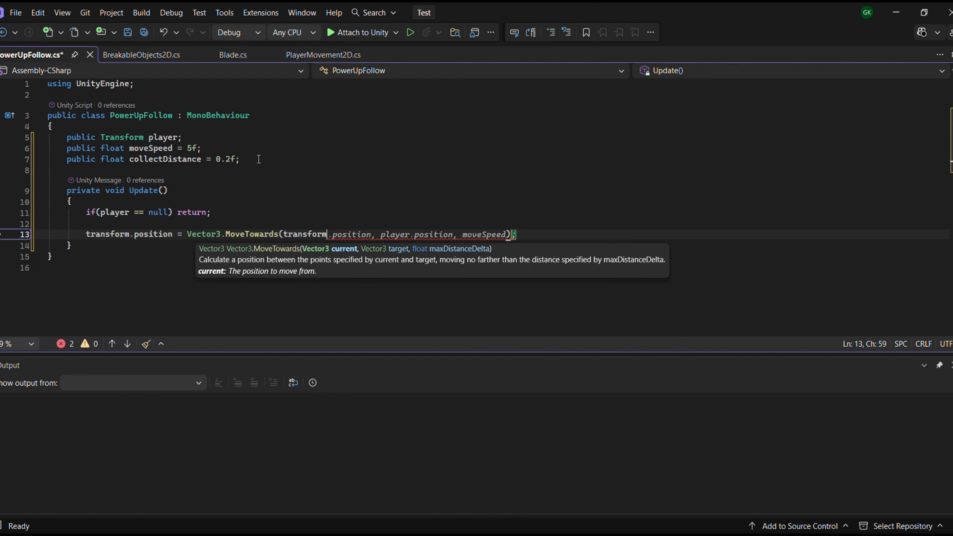
type(".pos")
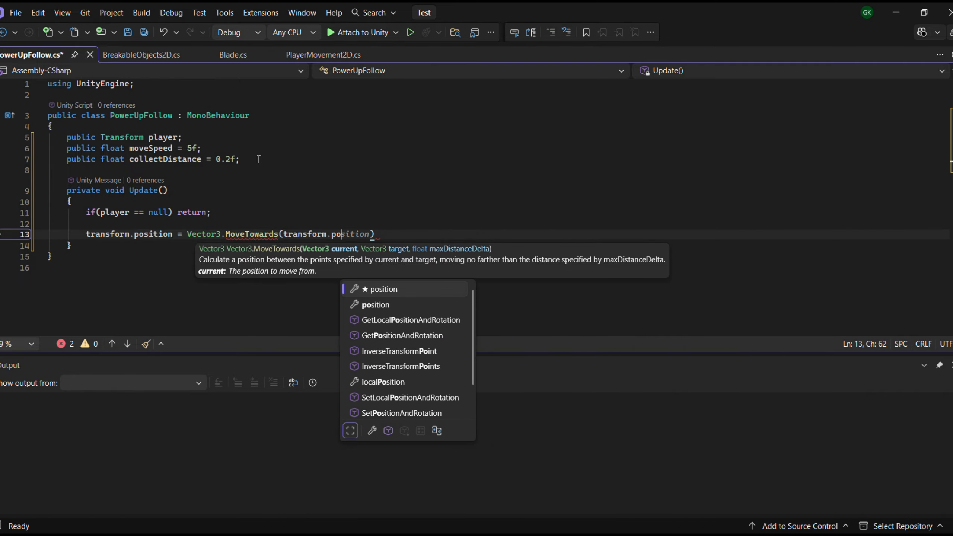
key("Tab")
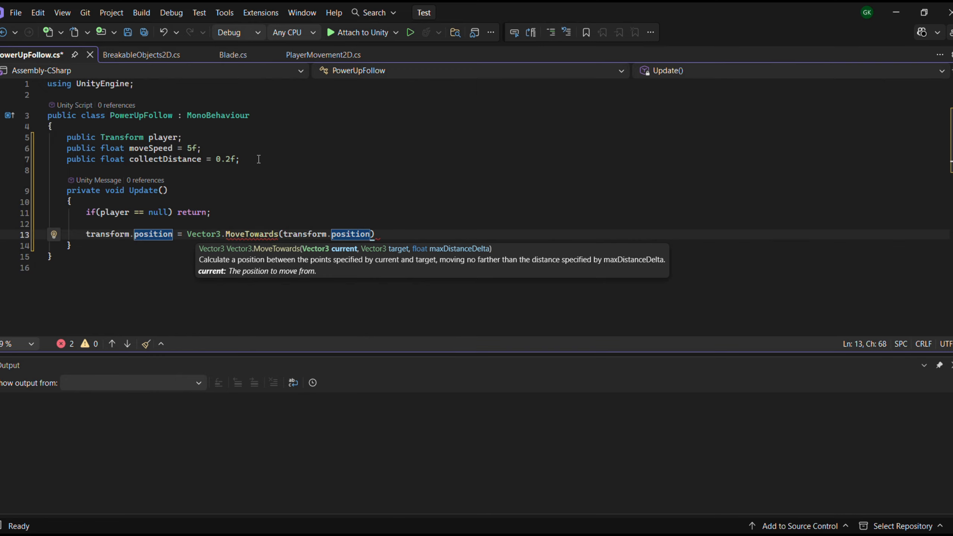
Complete the MoveTowards call with player.position as target and moveSpeed*Time.deltaTime as maximum distance, ending the statement with a semicolon
type(",pla")
key("Tab")
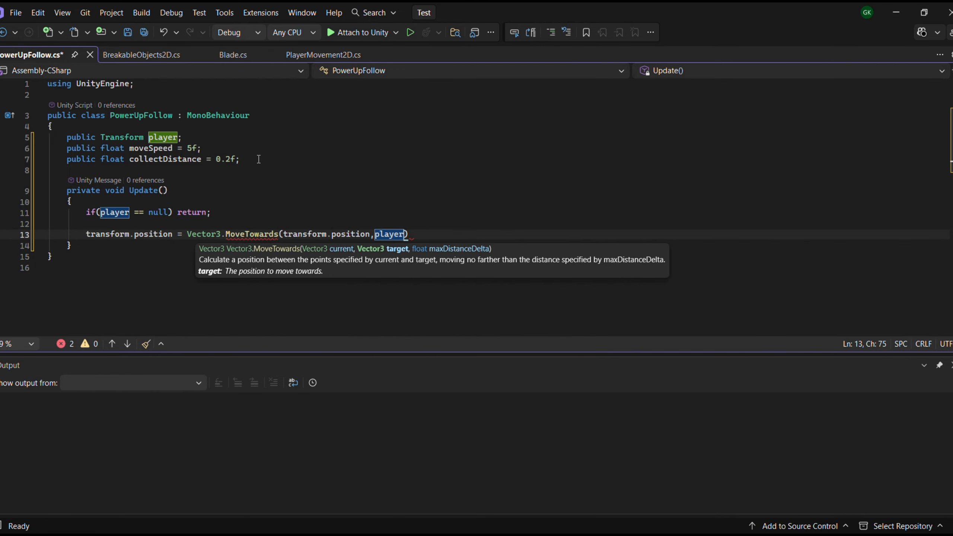
type(".pos")
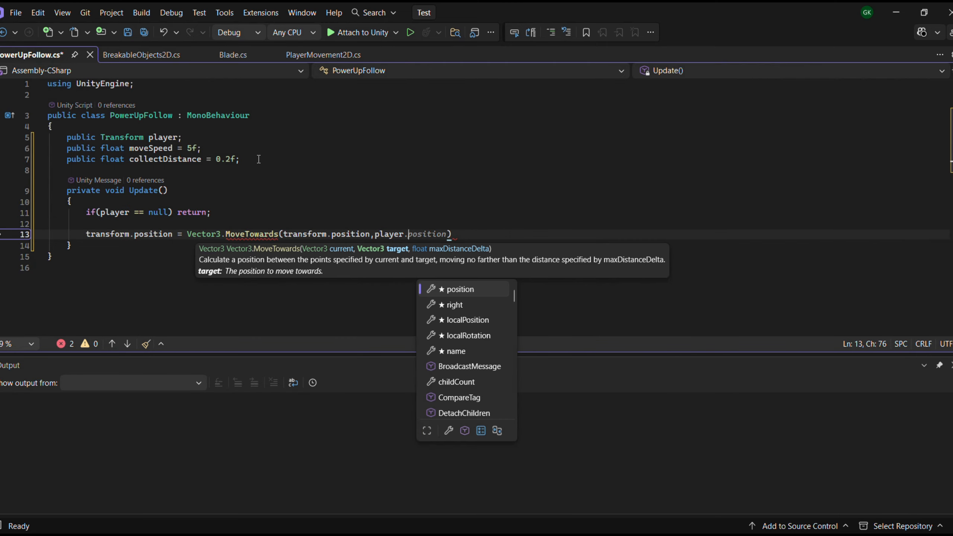
key("Tab")
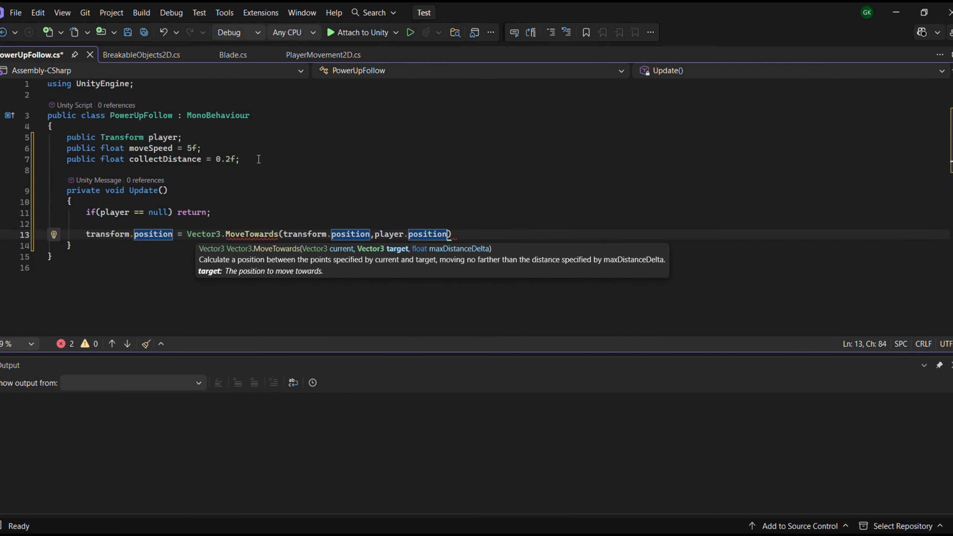
type(",mo")
key("Tab")
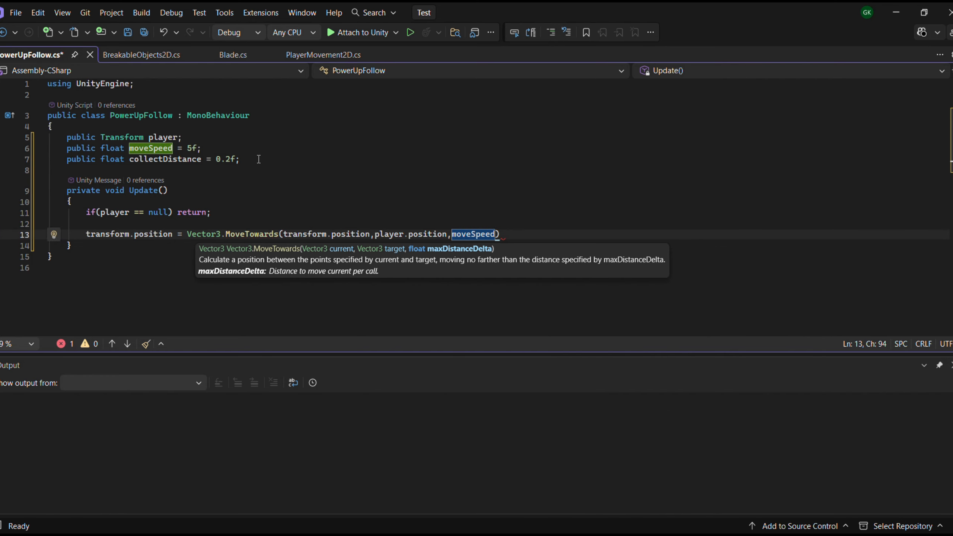
type("*Time")
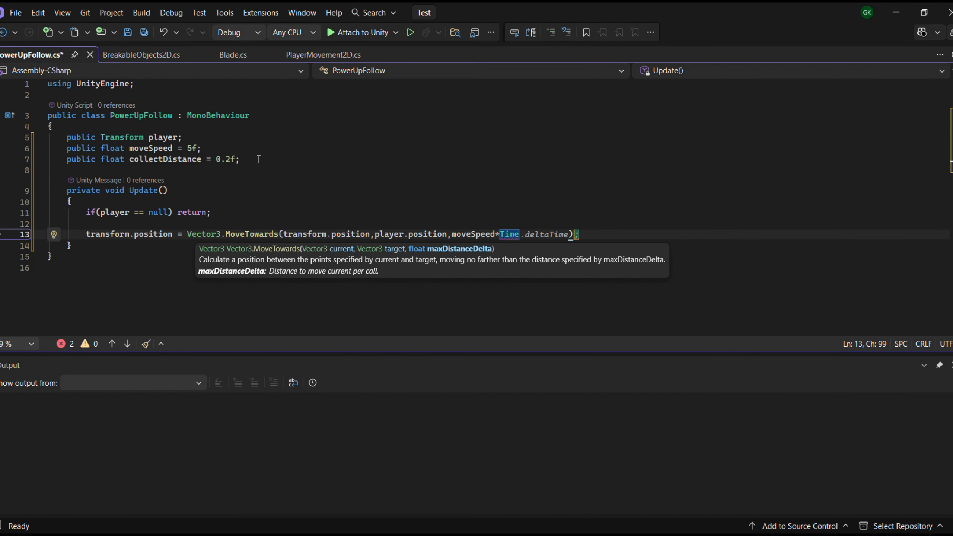
key("Tab")
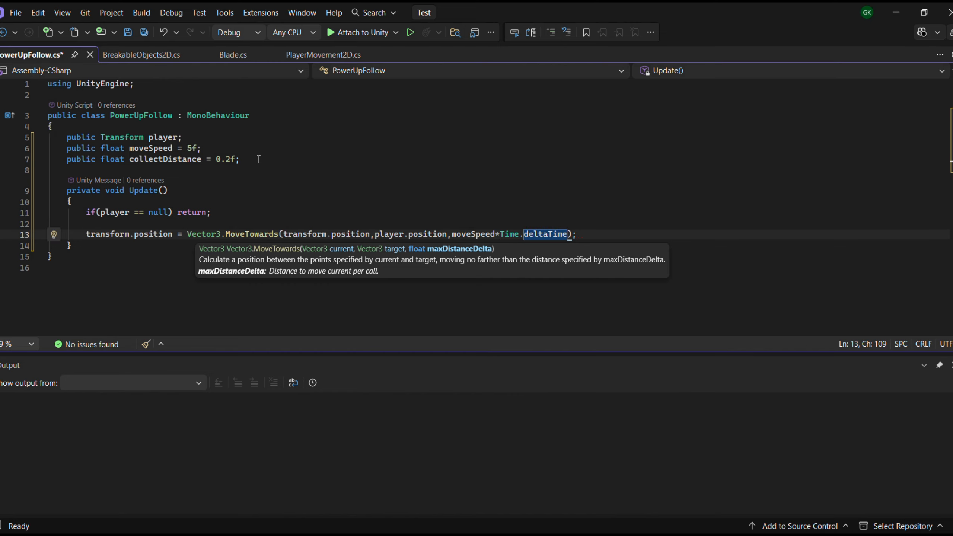
After a blank line below the movement statement, start an if condition with Vector3.Distance(transform.position, player.position)
left_click(668, 236)
key("Return")
key("Return")
type("if(")
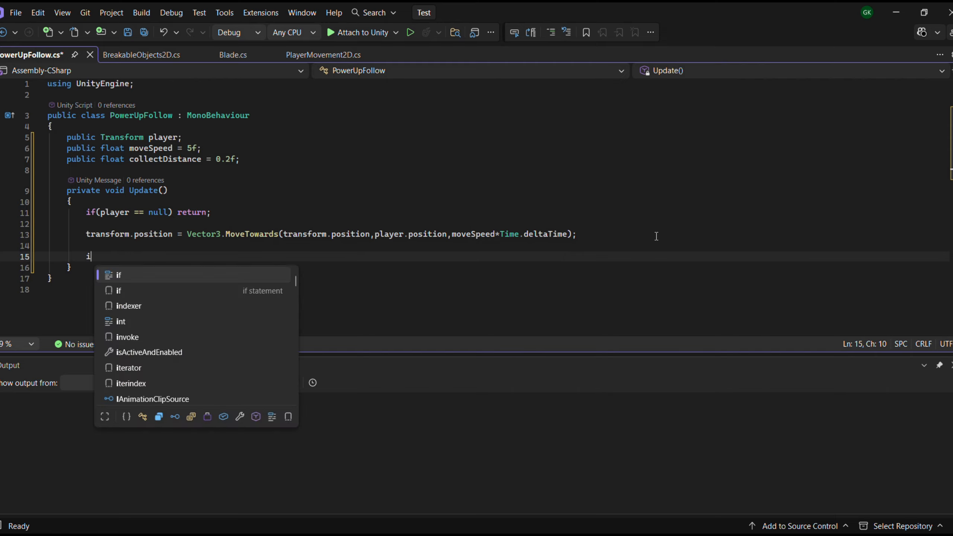
type("Vector3")
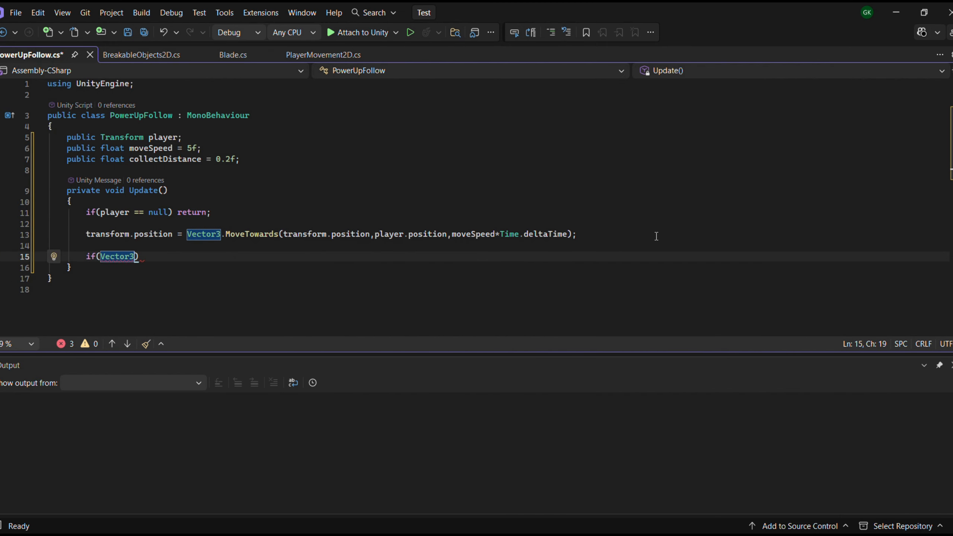
type(".Distance")
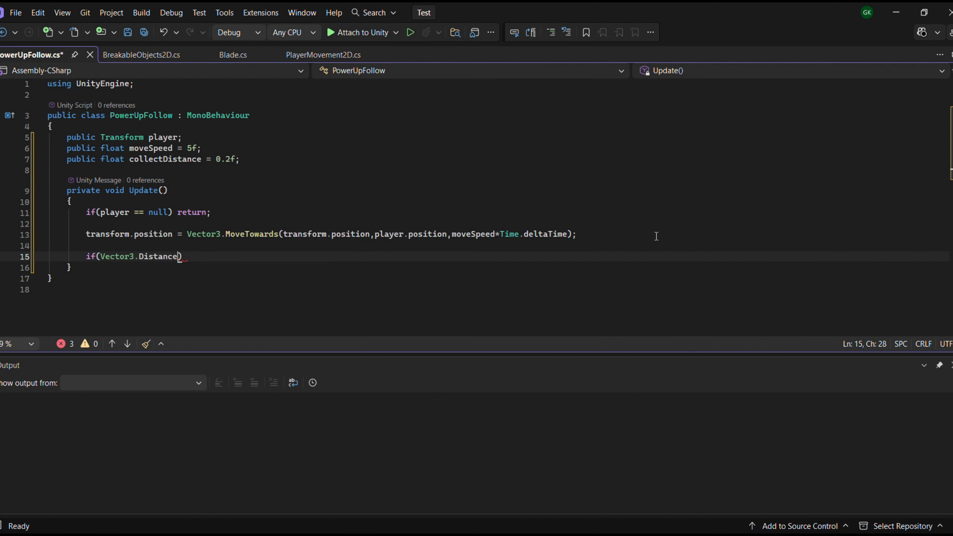
type("(")
type("transform.")
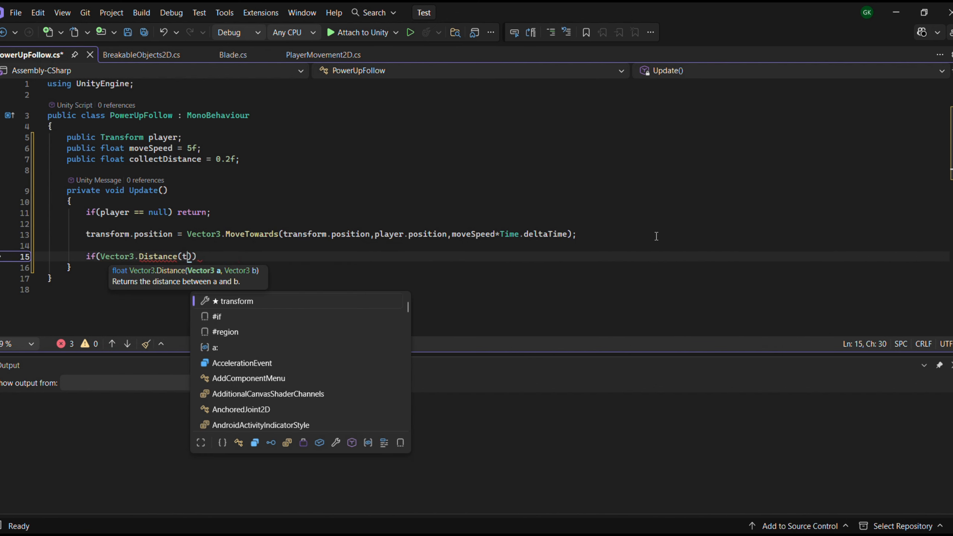
type("position")
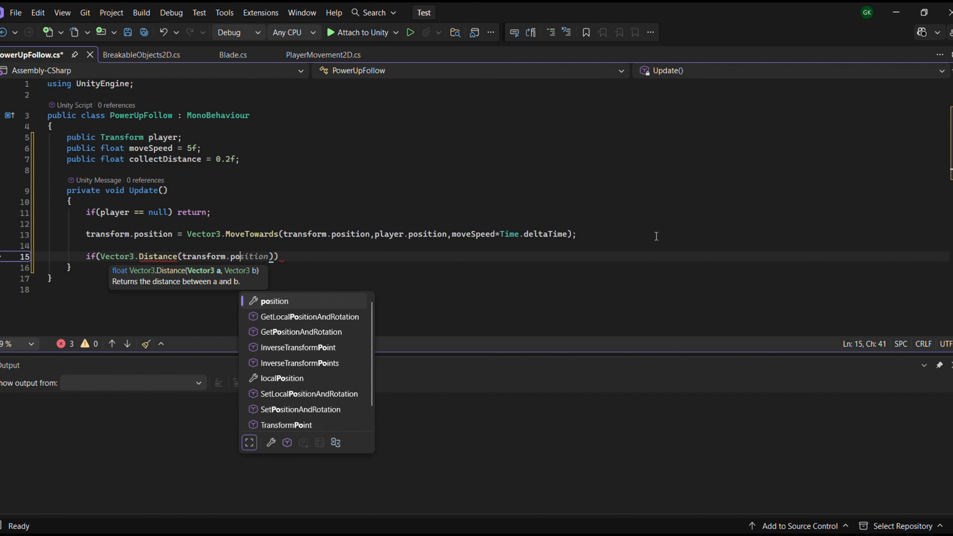
key("BackSpace")
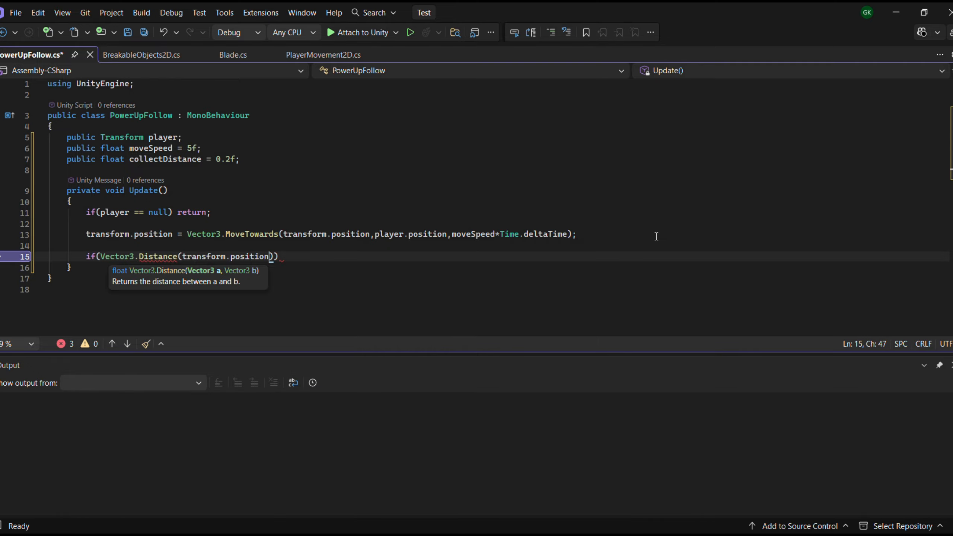
type(", ")
type("player.po")
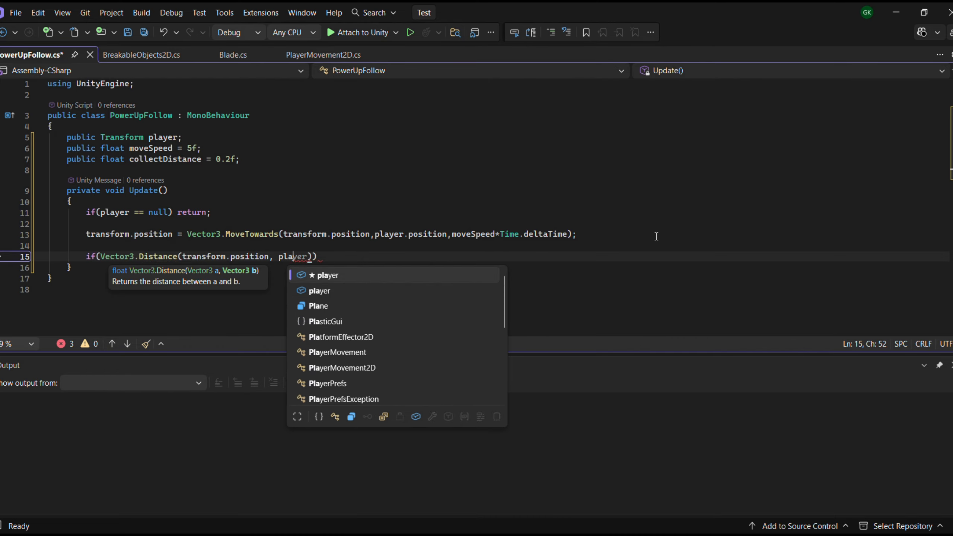
key("Tab")
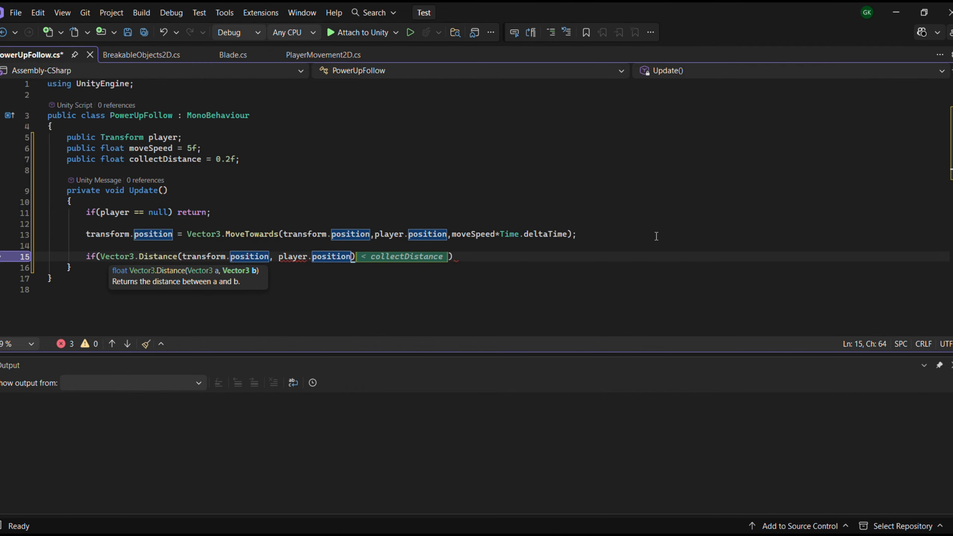
type(")")
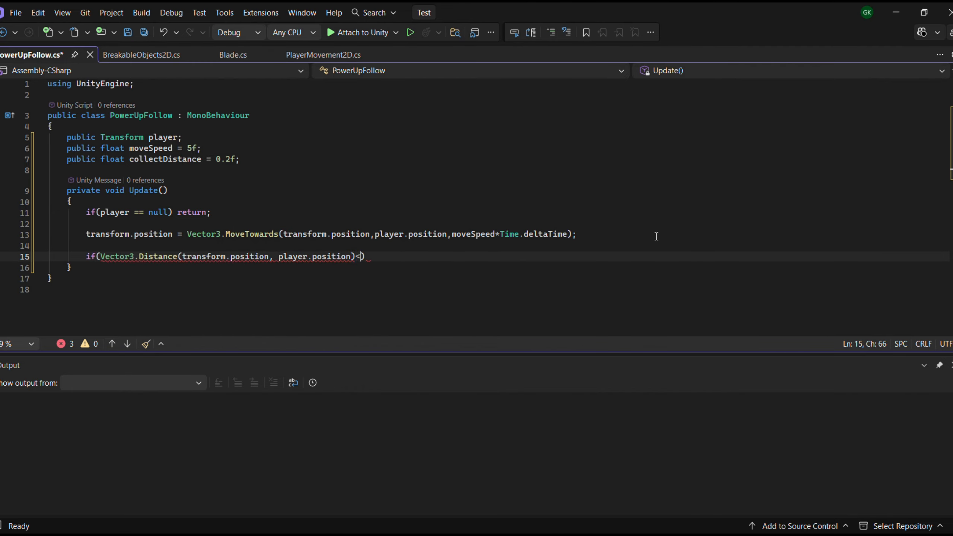
Complete the if condition by checking that the distance is less than collectDistance
type("<dis")
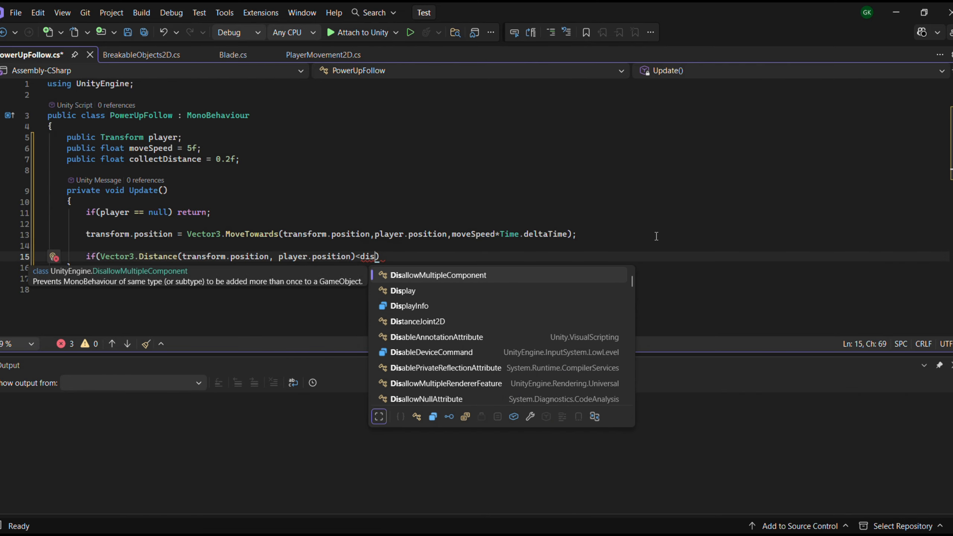
key("BackSpace")
key("BackSpace")
key("BackSpace")
type("col")
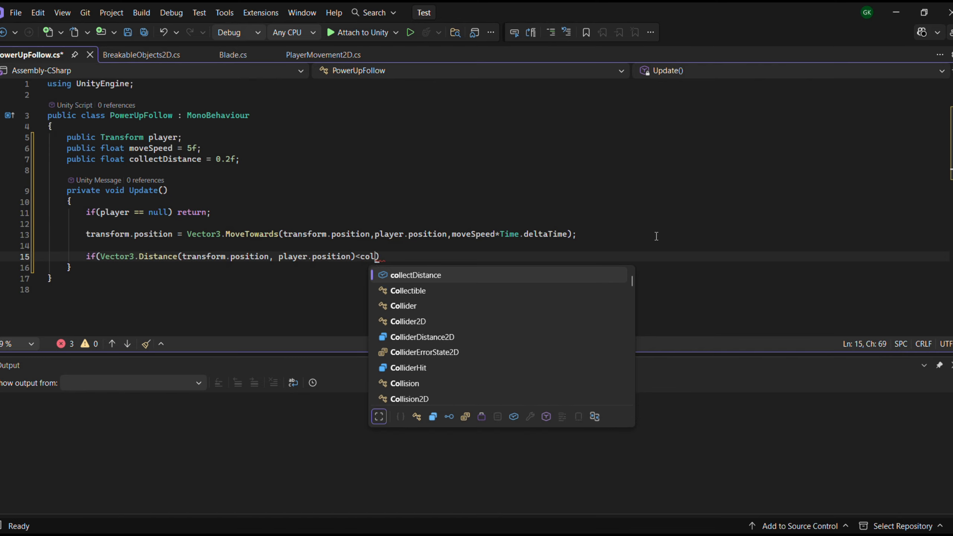
key("Tab")
type(")")
Add a braced body to the distance check containing the statement "Destroy(gameObject);"
key("Return")
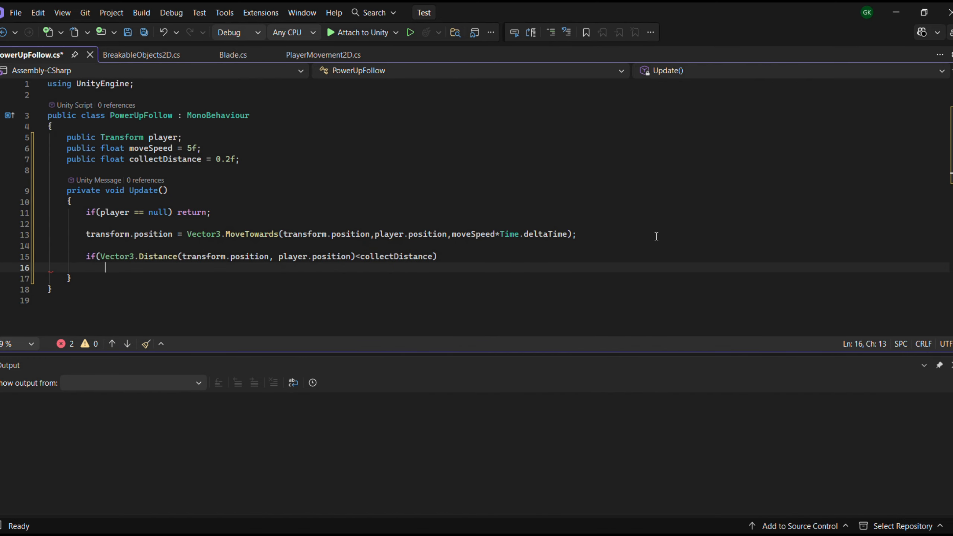
type("{")
key("Return")
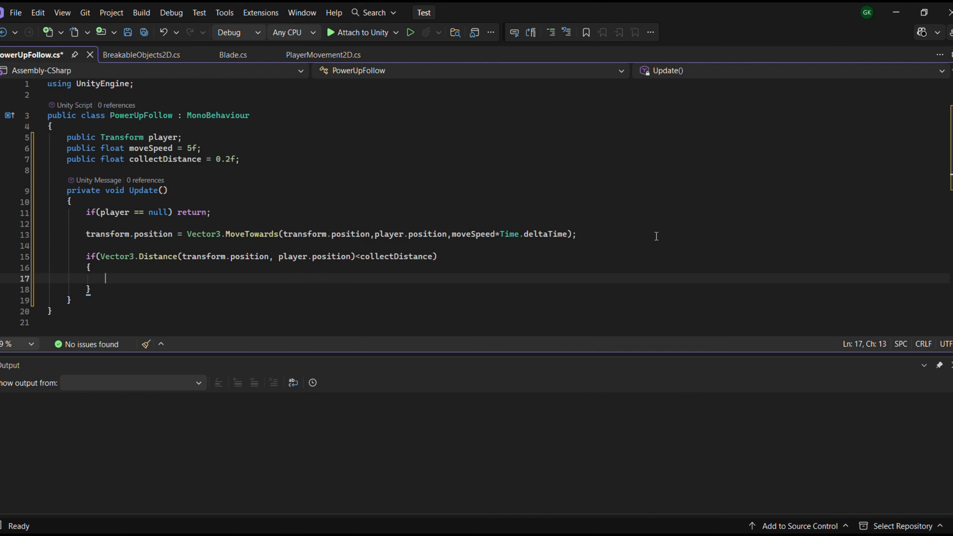
type("dest")
key("Down")
key("Tab")
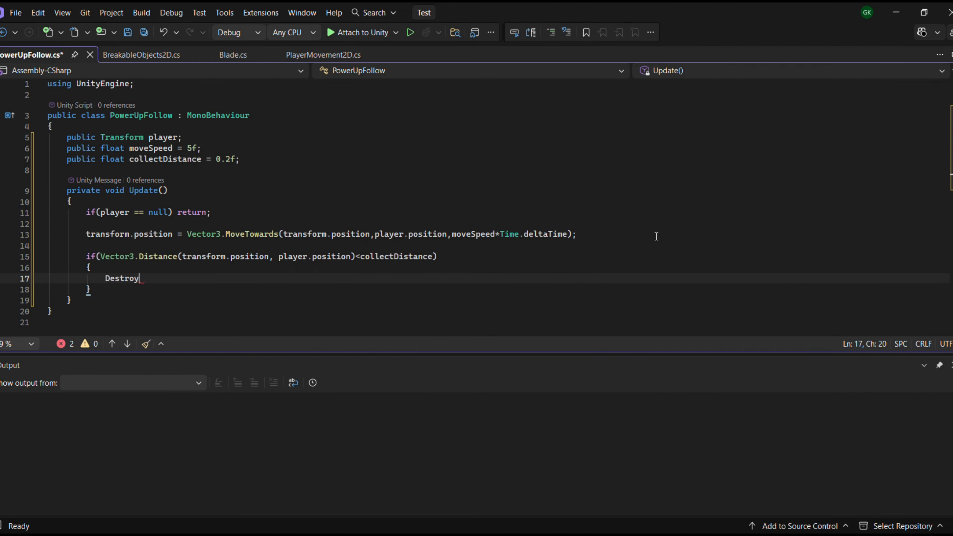
type("(player);")
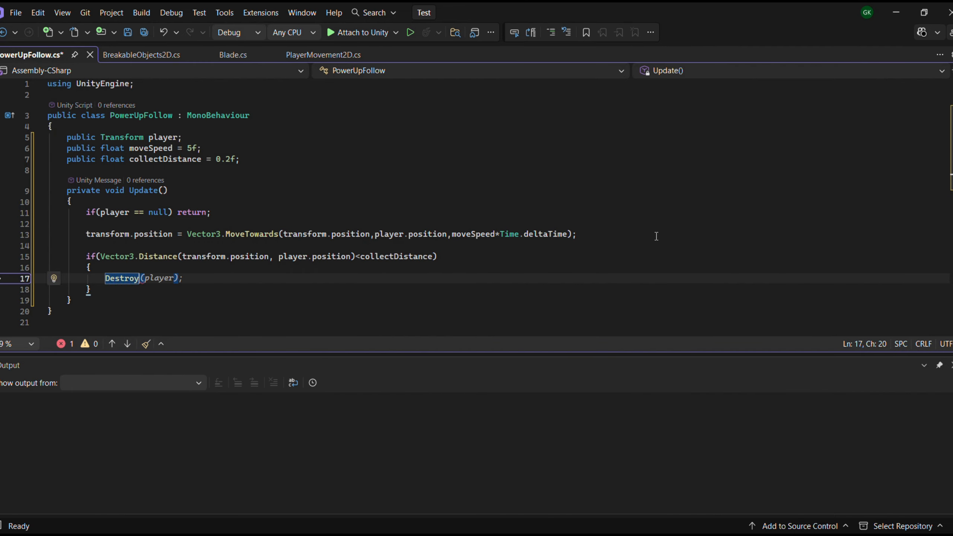
type("(ga")
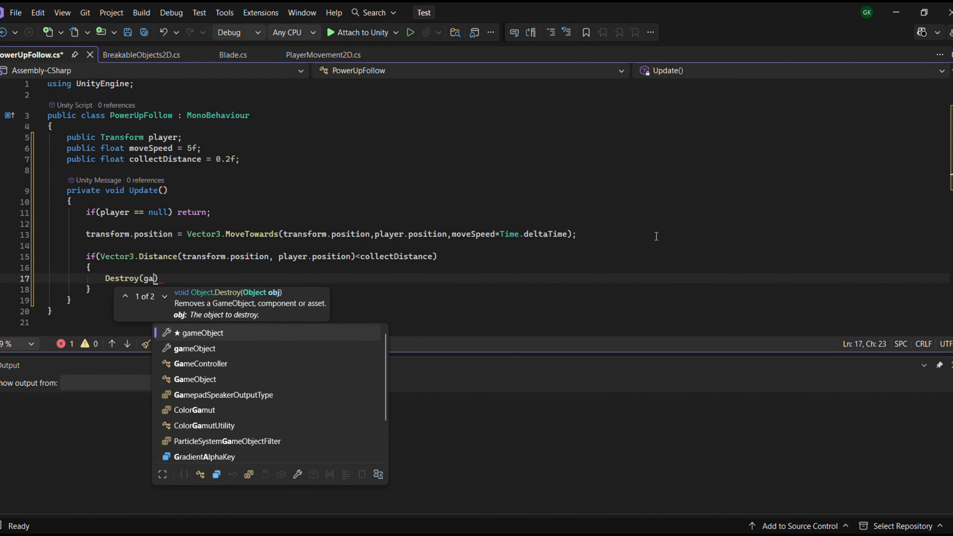
key("Tab")
type(")")
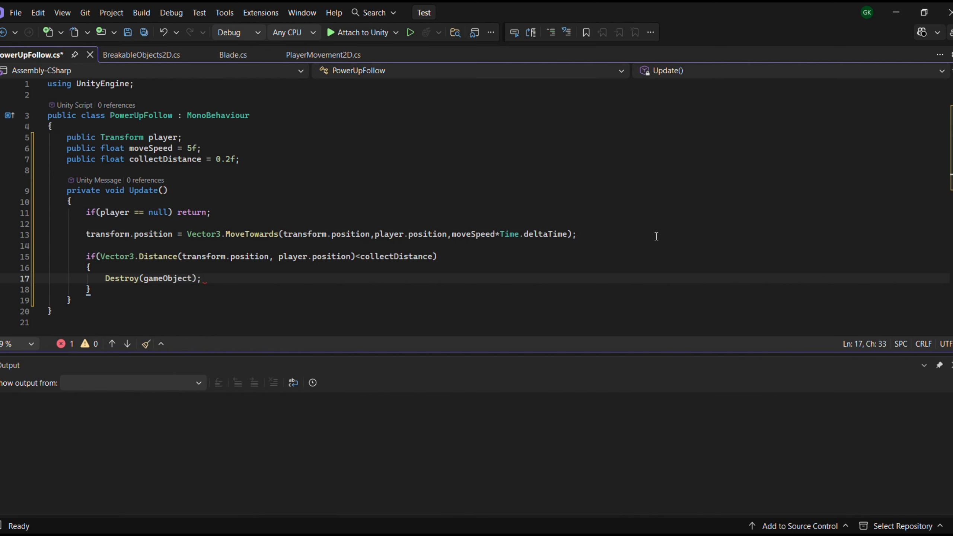
Save the PowerUpFollow script and switch back to the Unity editor
key("ctrl+s")
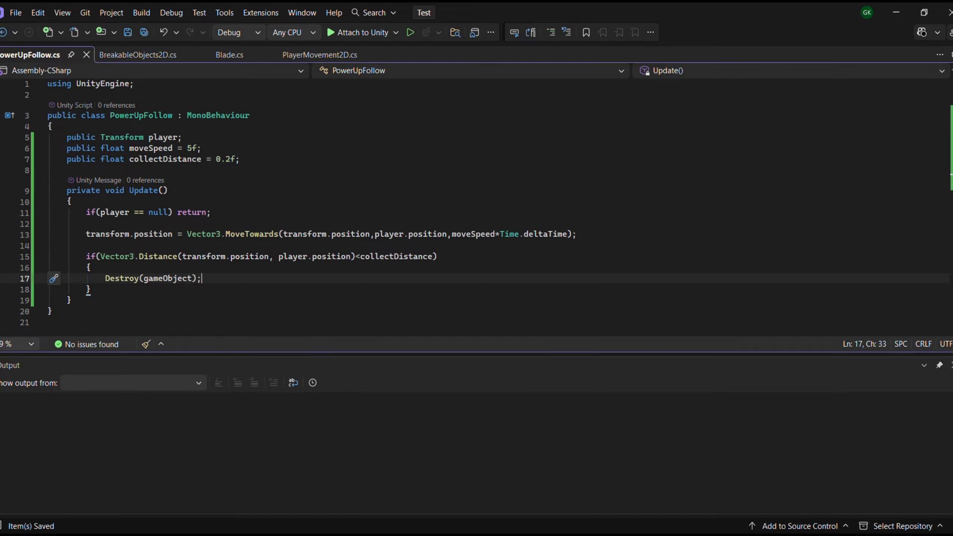
left_click(896, 12)
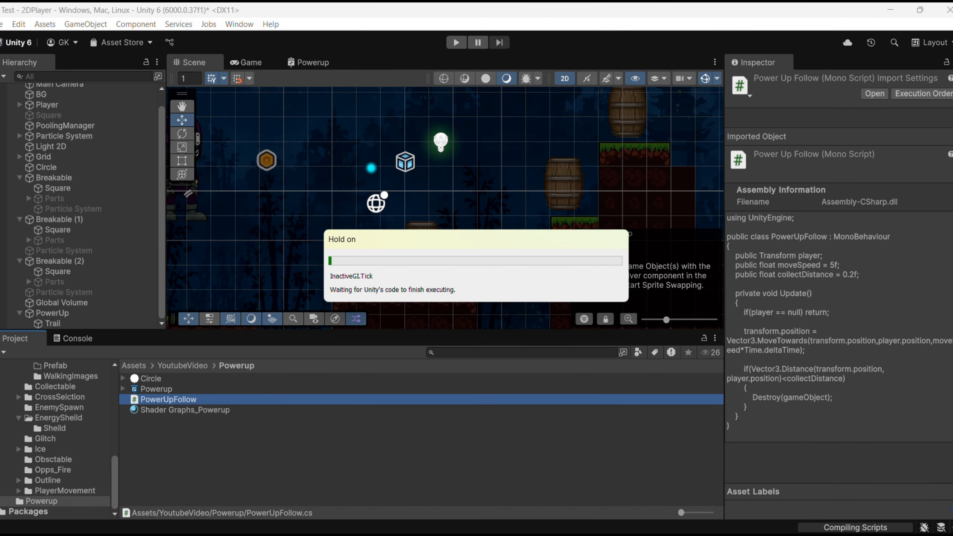
Attach the PowerUpFollow script to the PowerUp object and assign the Player object as the script's Player reference
left_click(121, 313)
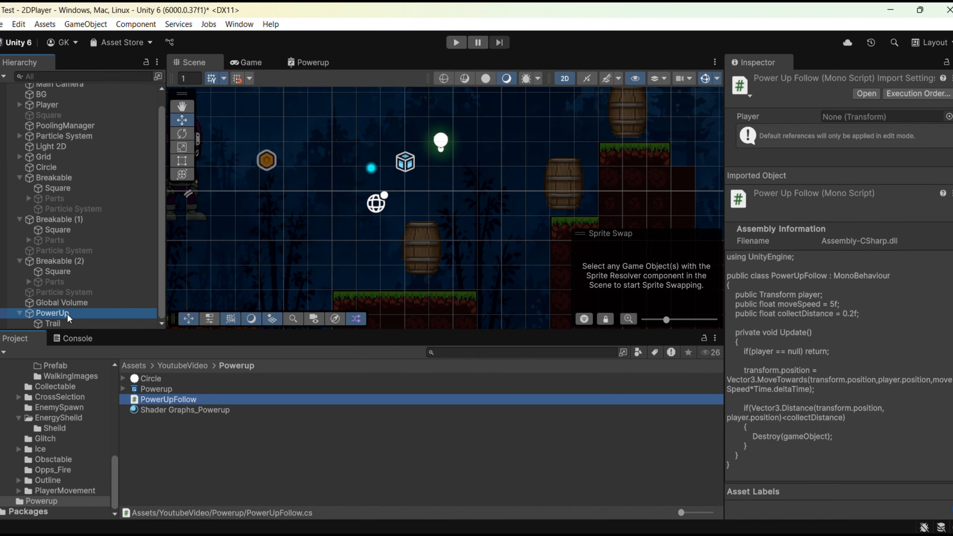
left_click_drag(171, 399, 778, 472)
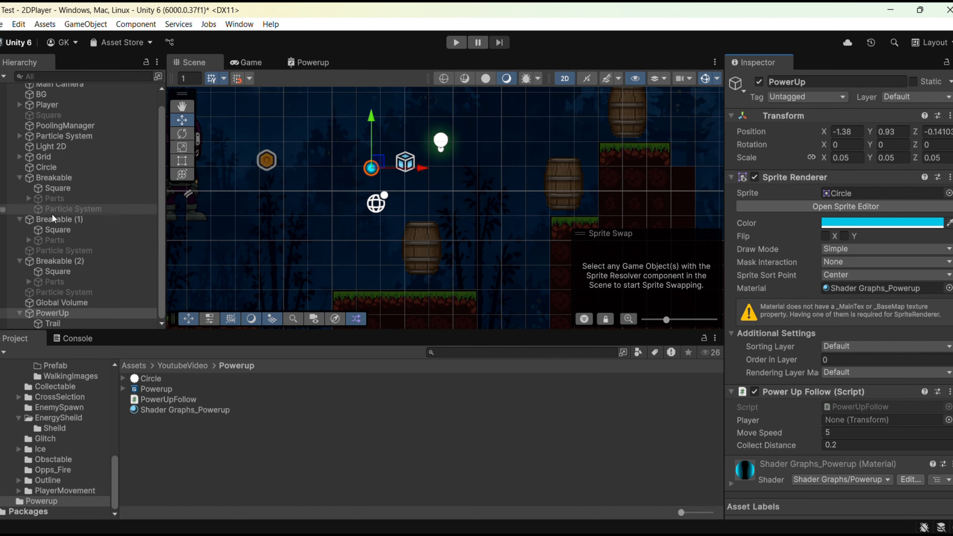
scroll(75, 218, "up", 1)
left_click(42, 108)
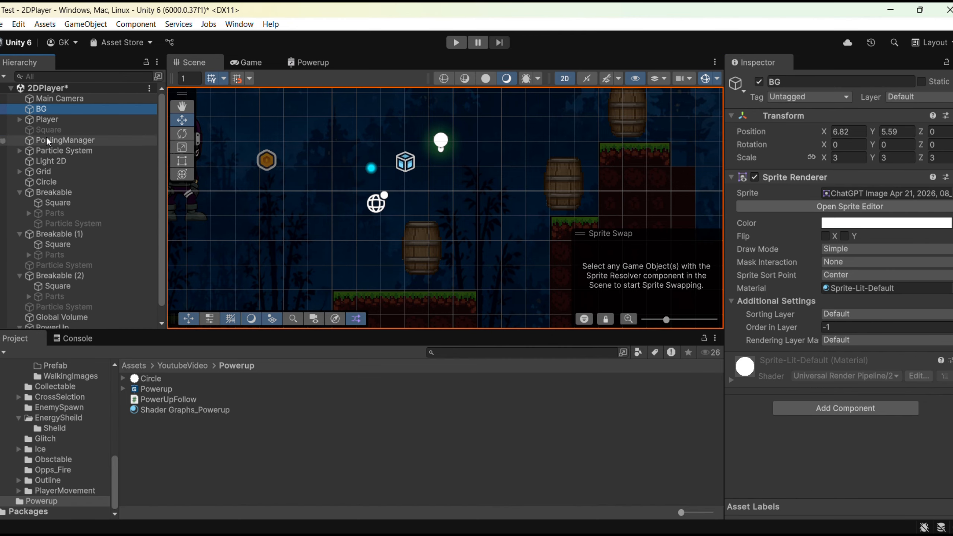
scroll(66, 305, "down", 1)
left_click(64, 312)
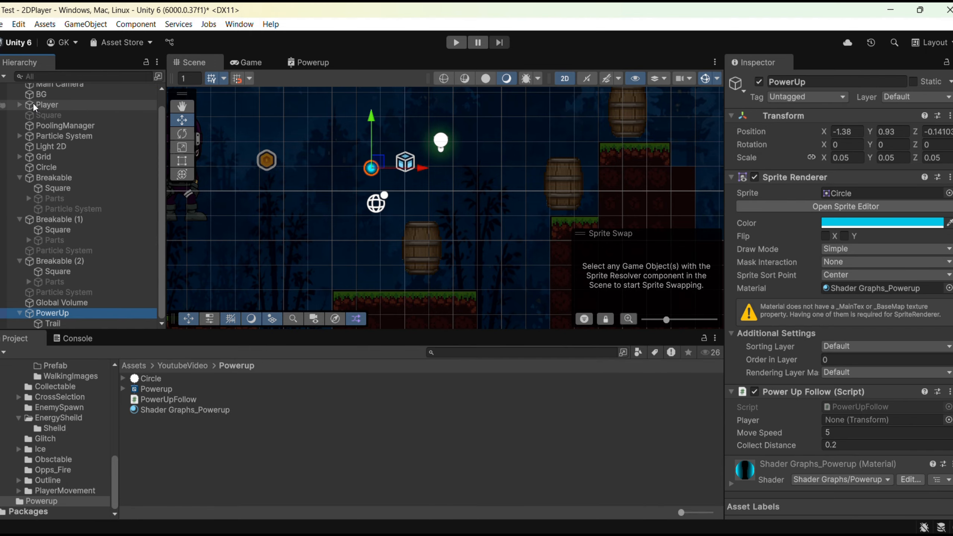
left_click_drag(36, 106, 877, 420)
Make PowerUp a child of Breakable (2) and duplicate it twice
left_click_drag(53, 316, 63, 293)
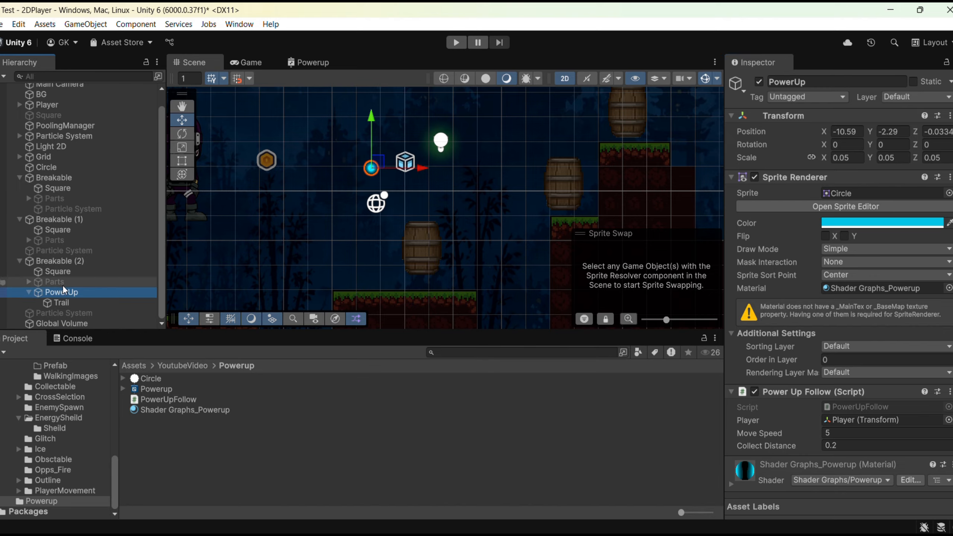
key("ctrl+d")
key("ctrl+d")
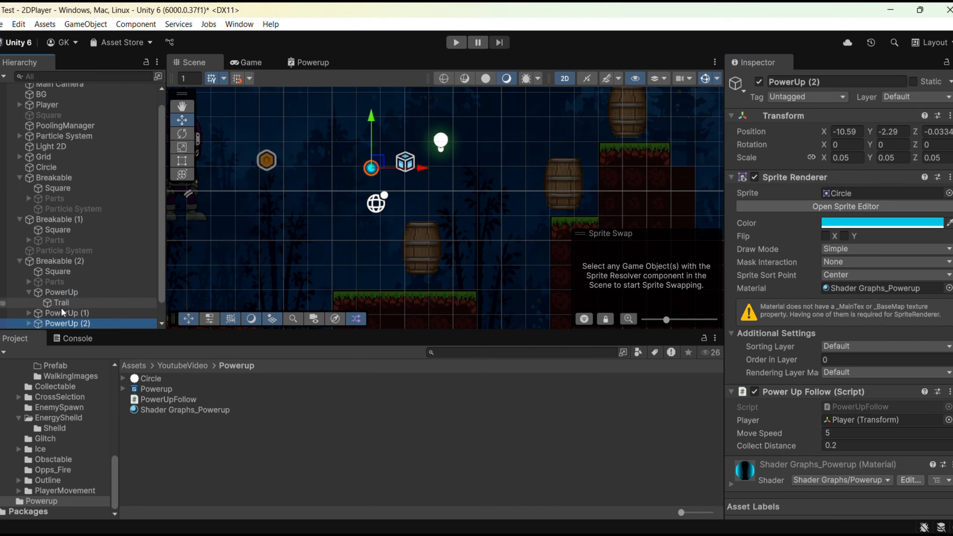
Move the copy PowerUp (1) under Breakable (1) and the copy PowerUp (2) under Breakable
left_click_drag(62, 233, 62, 220)
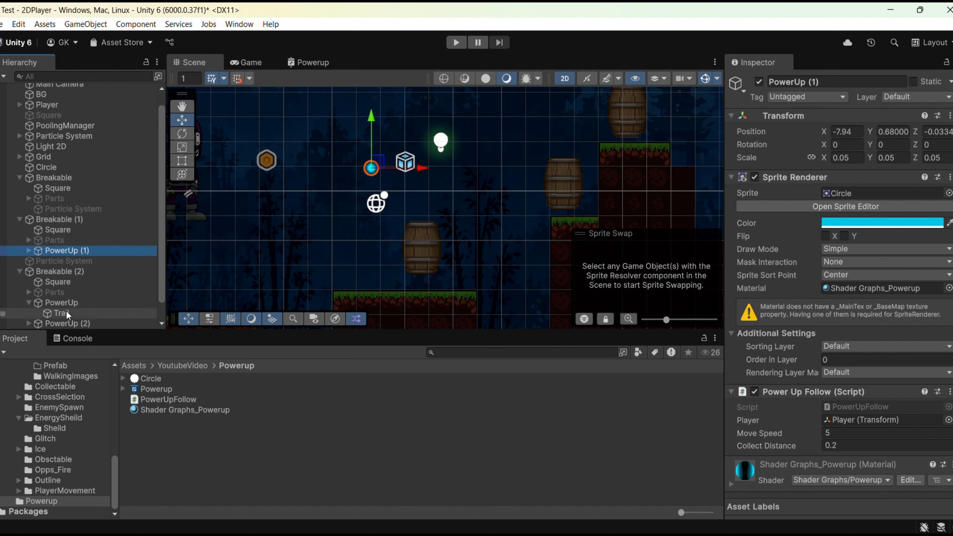
scroll(64, 263, "down", 1)
left_click_drag(65, 302, 62, 161)
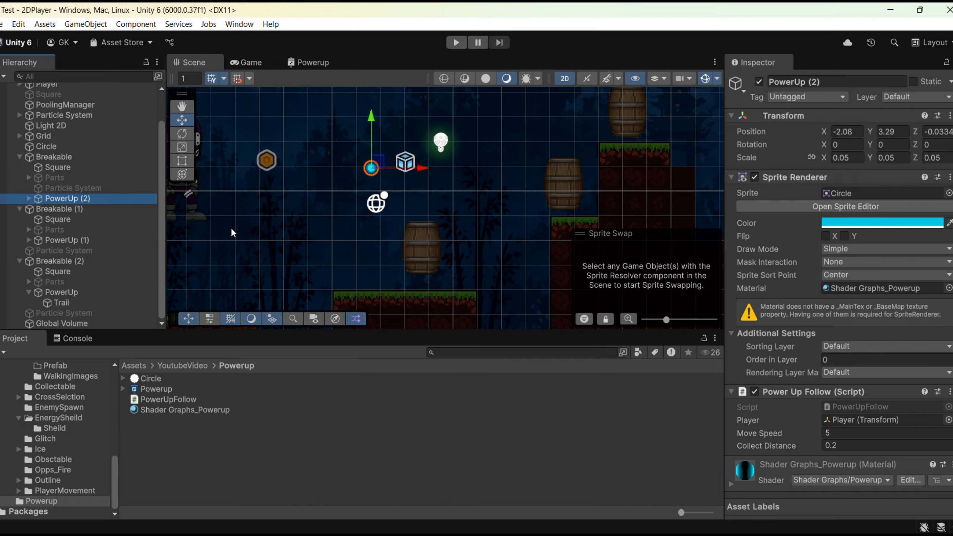
Assign the child PowerUp object as the Powerup reference in Breakable (2)'s Breakable Objects 2D script
left_click(81, 262)
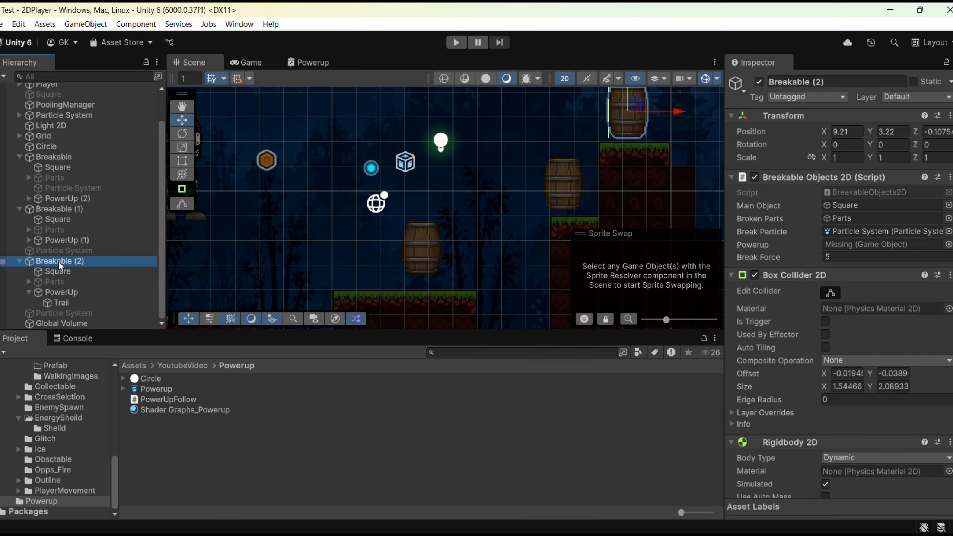
scroll(874, 342, "down", 5)
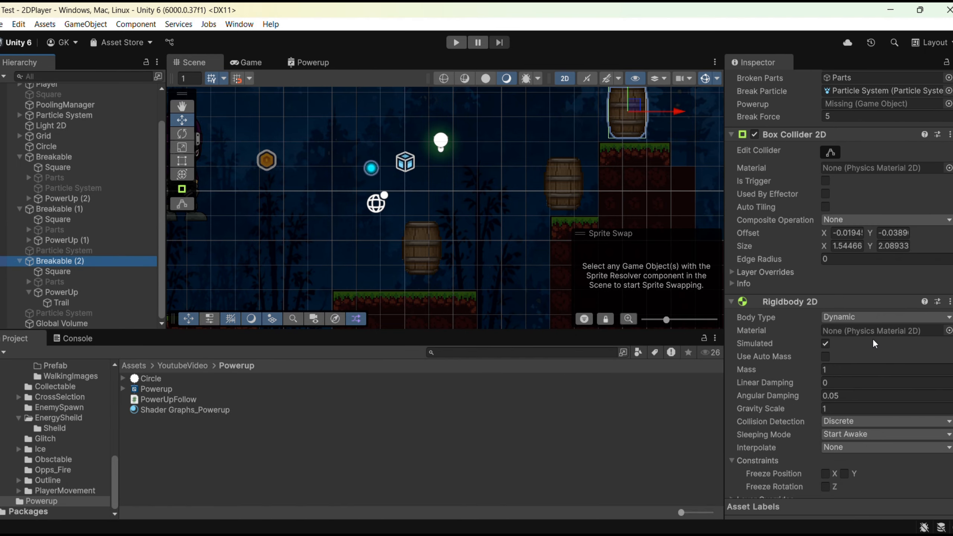
scroll(874, 343, "up", 5)
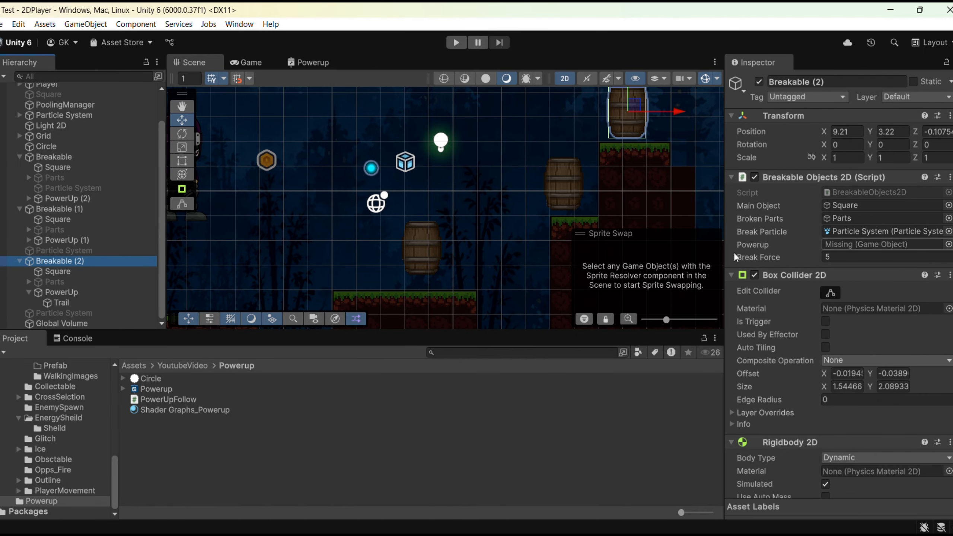
left_click_drag(125, 304, 907, 253)
Set the Powerup reference of Breakable (1) to PowerUp (1) and of Breakable to PowerUp (2), and save the scene
left_click(59, 209)
left_click_drag(66, 240, 901, 244)
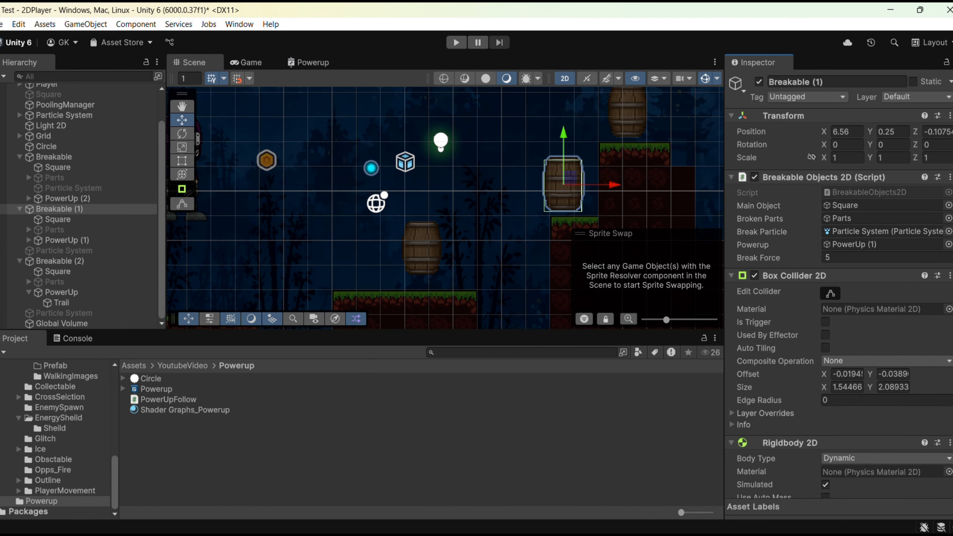
left_click(54, 157)
left_click_drag(54, 177, 863, 245)
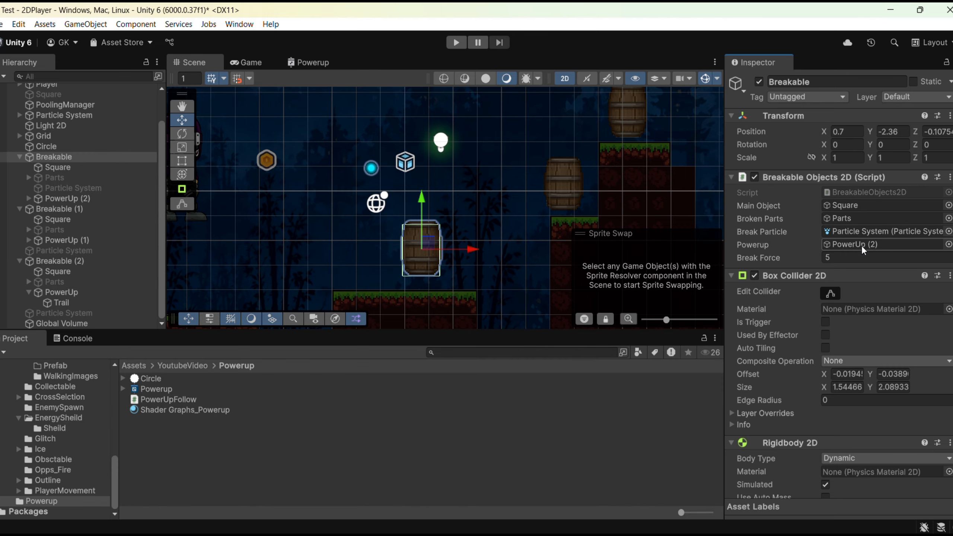
key("ctrl+s")
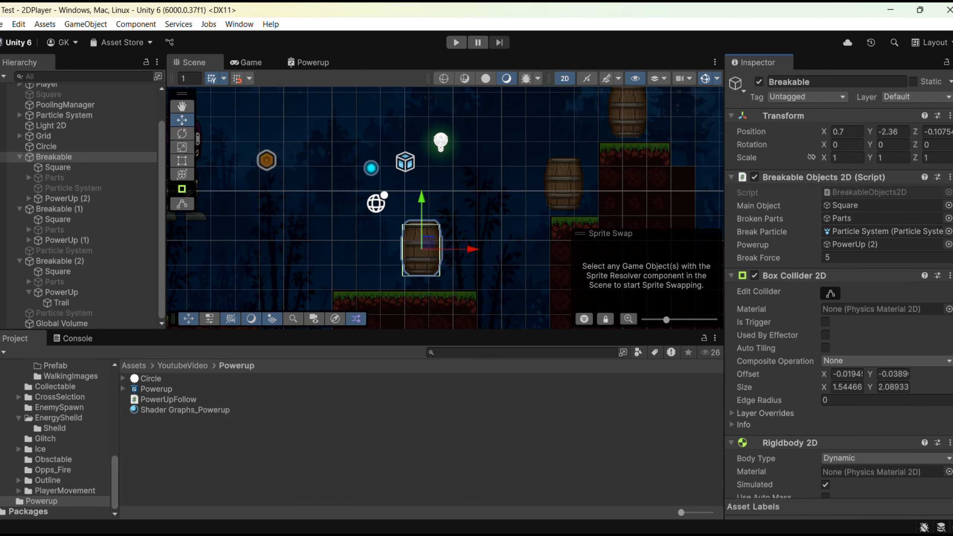
Switch to Visual Studio, review the breakParticle and powerup statements in BreakableObjects2D.cs's Break method, and return to Unity
left_click(709, 534)
left_click(131, 58)
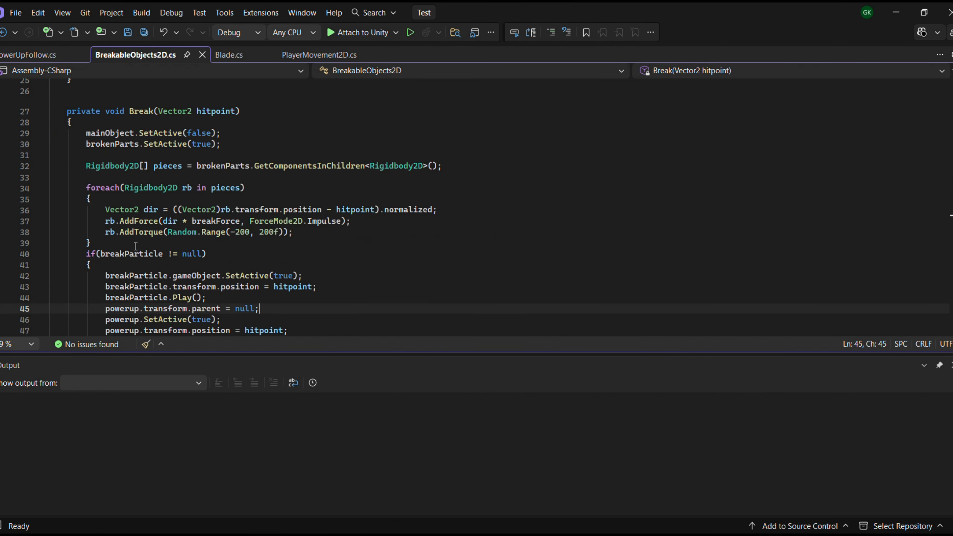
scroll(163, 231, "down", 1)
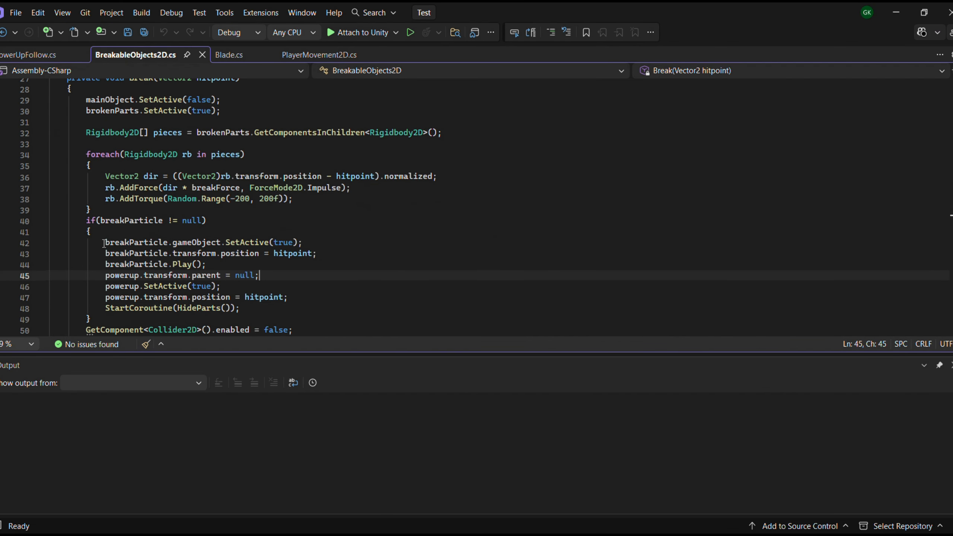
left_click_drag(105, 242, 330, 256)
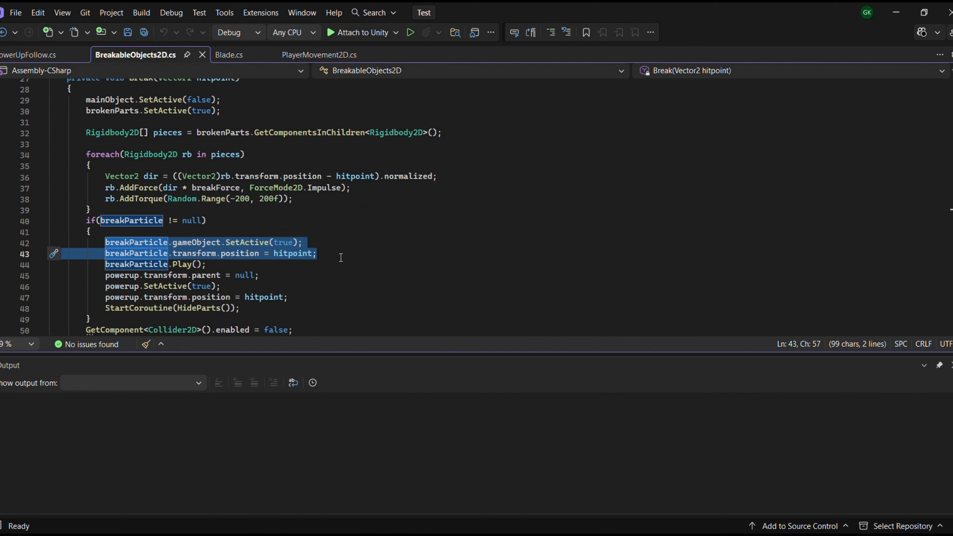
left_click(341, 257)
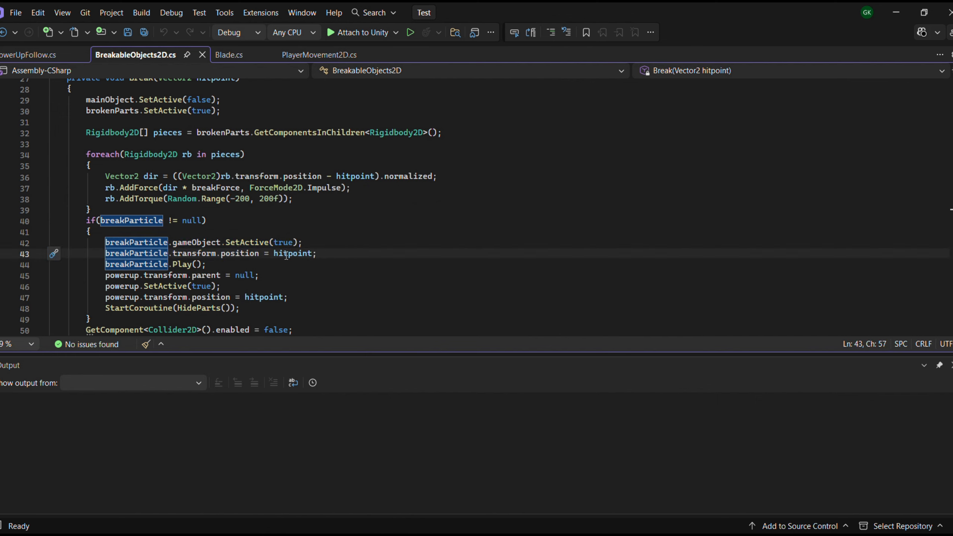
left_click_drag(322, 256, 112, 244)
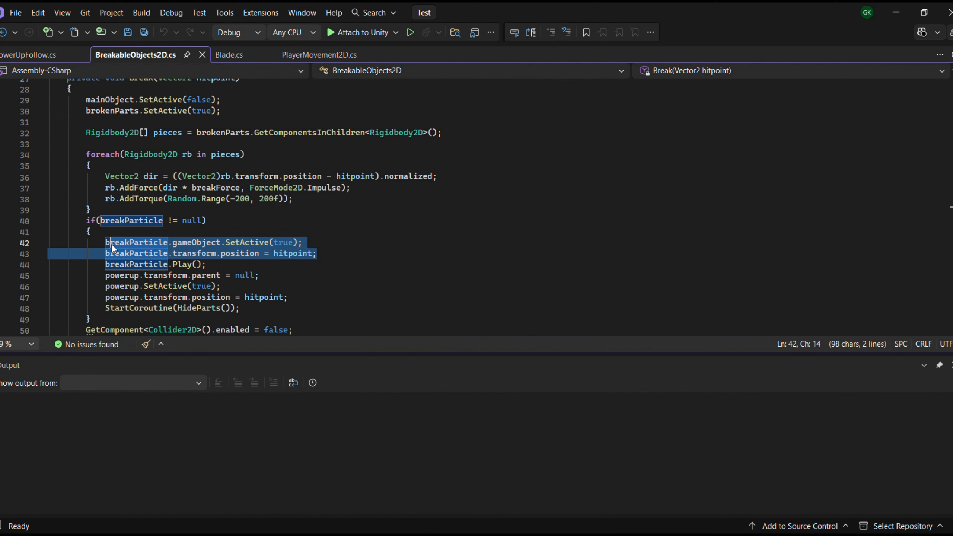
left_click(229, 270)
left_click_drag(101, 276, 257, 277)
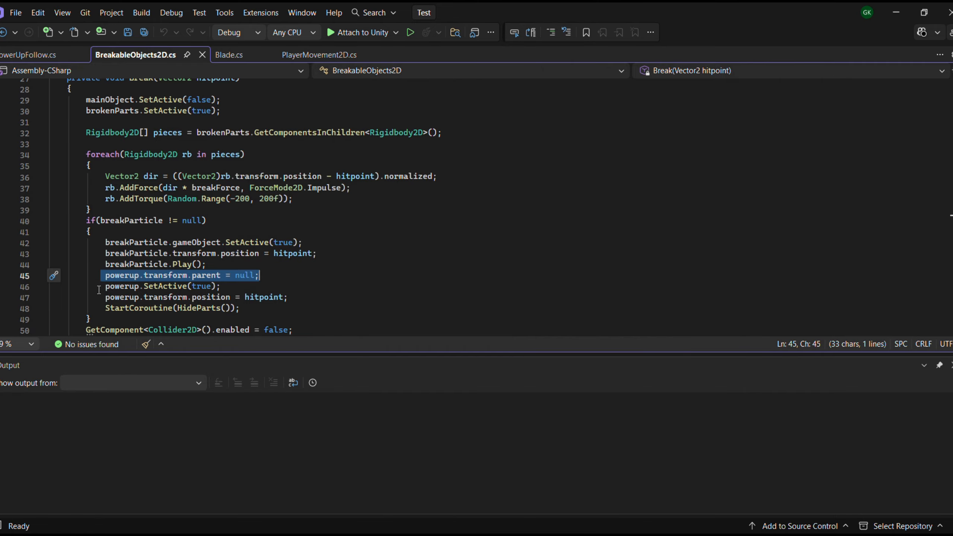
left_click_drag(98, 289, 292, 294)
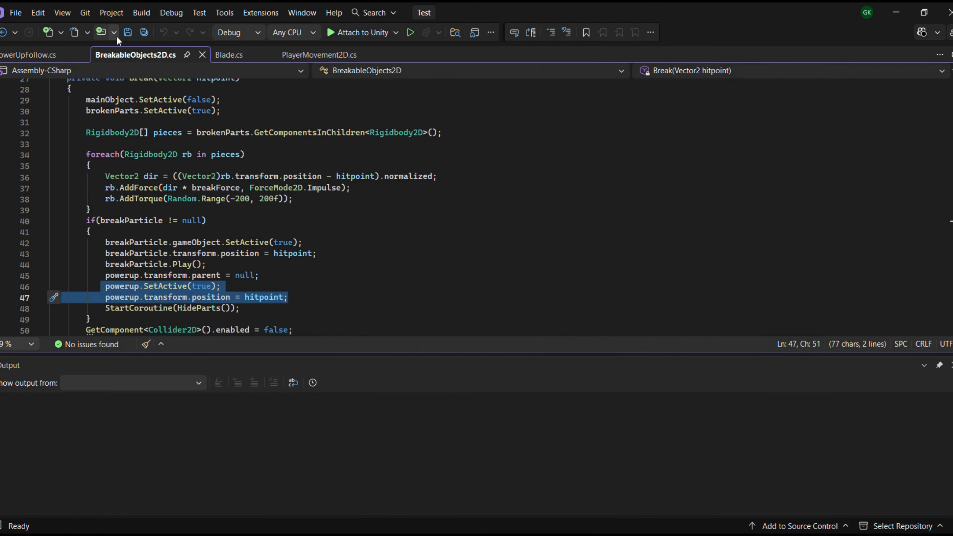
left_click(899, 17)
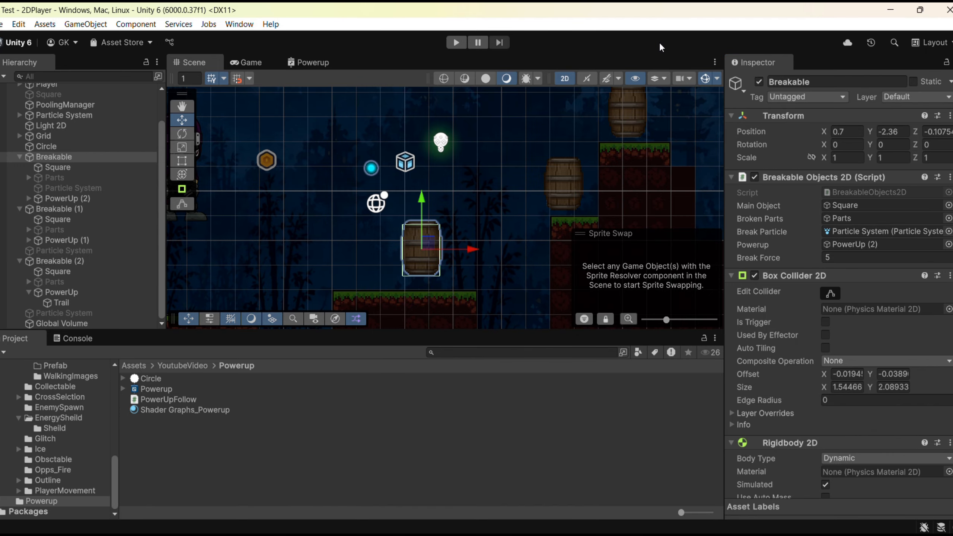
Play-test the scene in the enlarged Game view, jumping and throwing blades at the barrels, and stop play mode
key("ctrl+p")
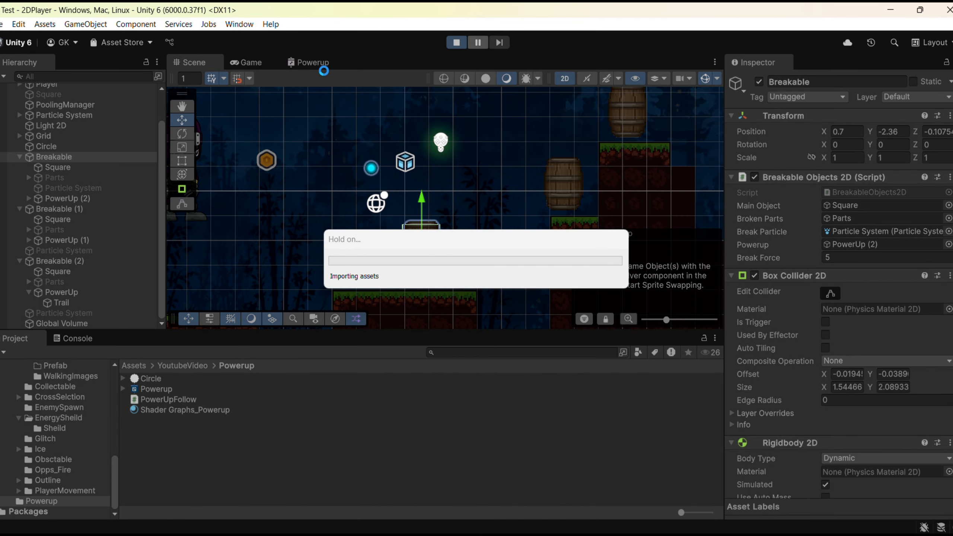
double_click(259, 63)
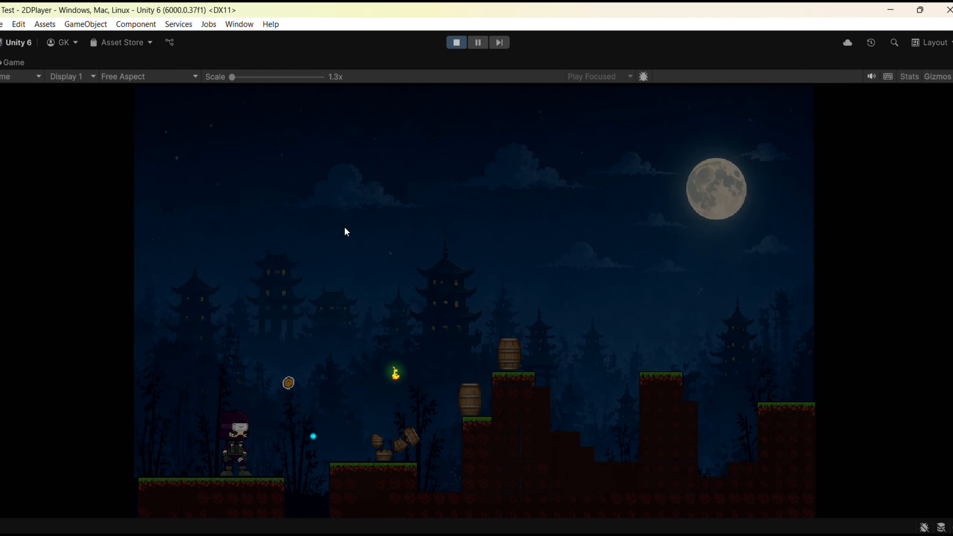
key("space")
left_click(366, 332)
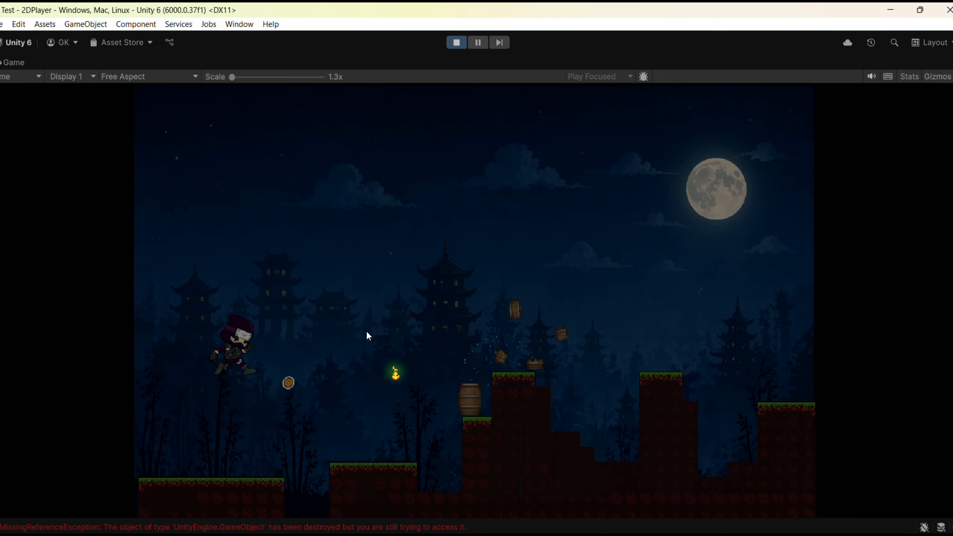
key("space")
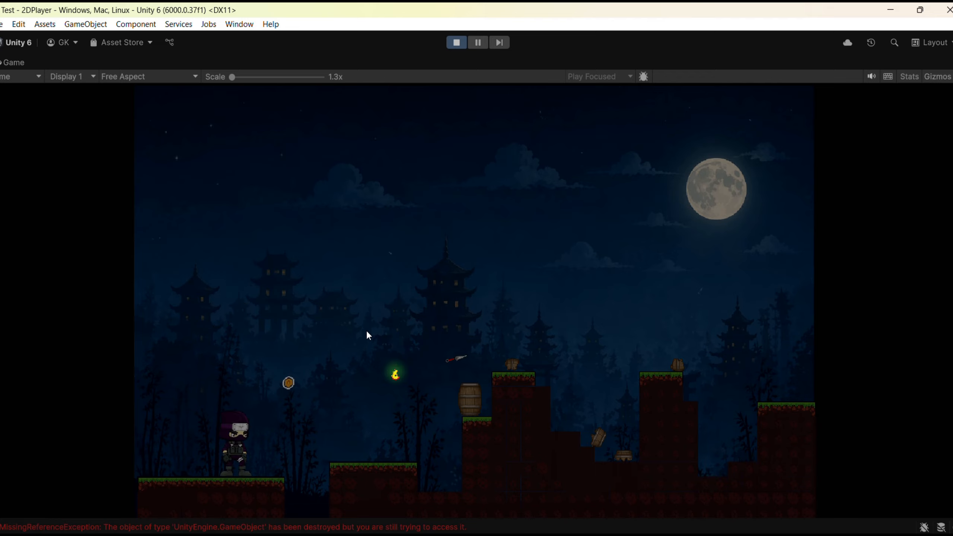
key("space")
left_click(366, 330)
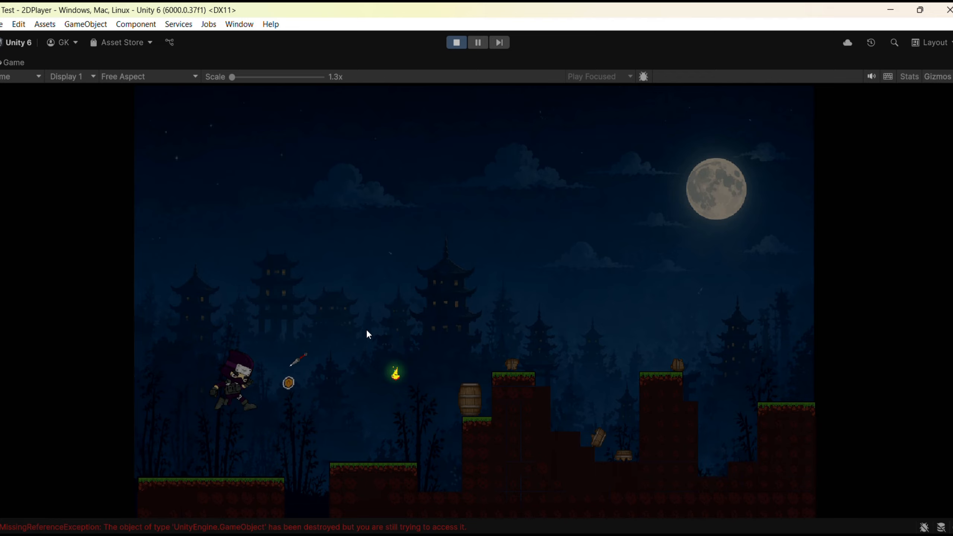
key("space")
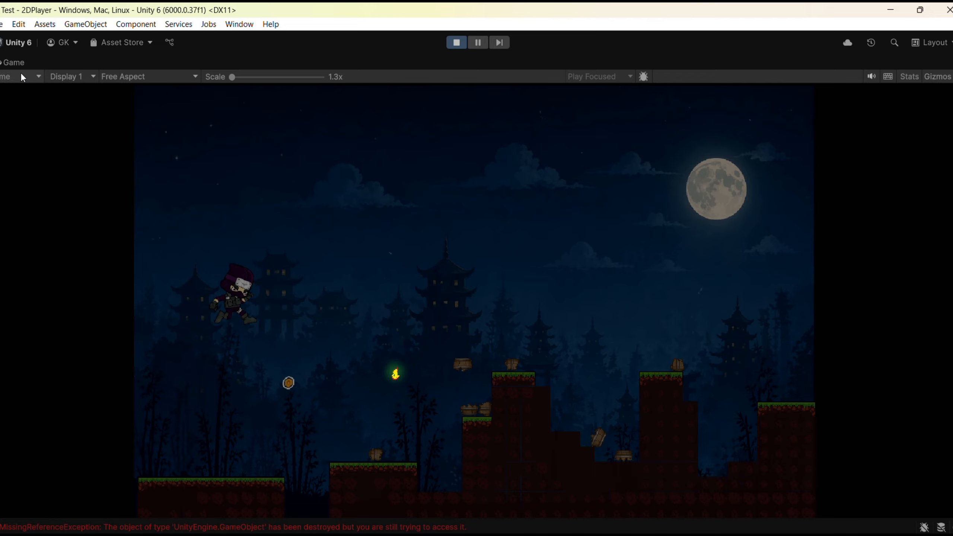
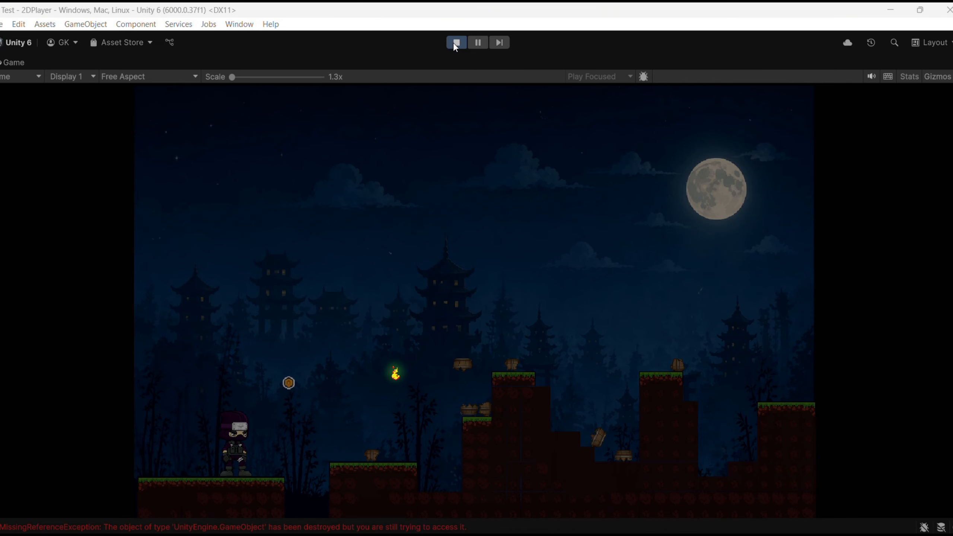
key("ctrl+p")
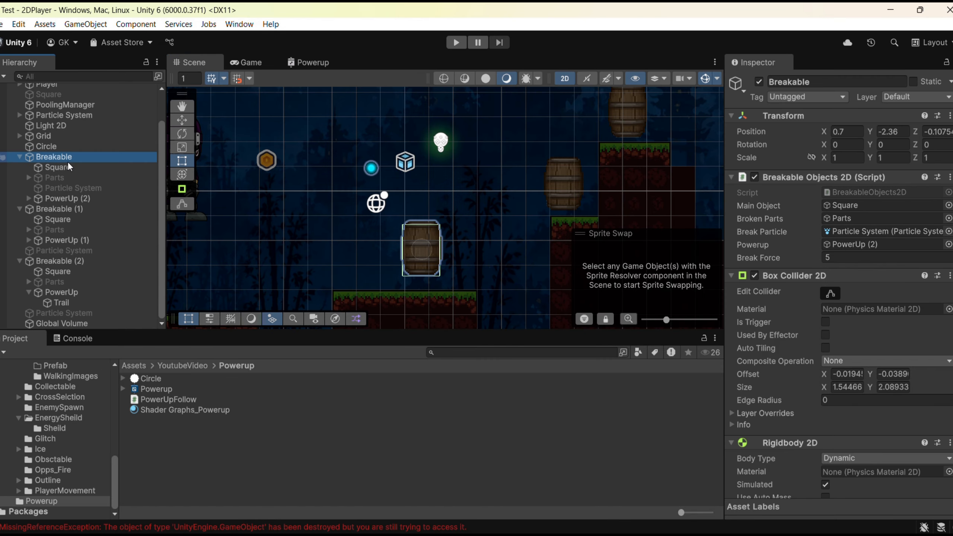
Check the Powerup reference in the Breakable Objects 2D script of Breakable, Breakable (1) and Breakable (2)
left_click(846, 245)
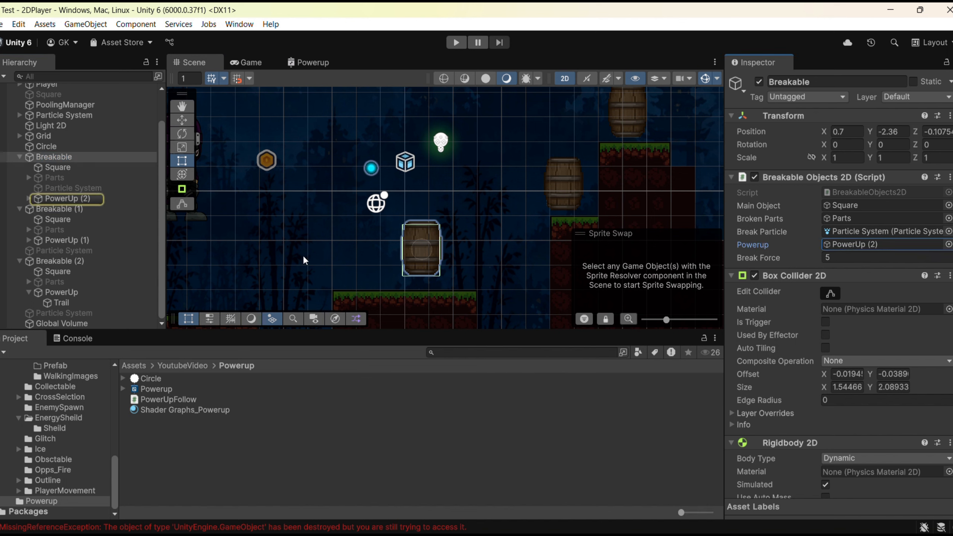
left_click(125, 210)
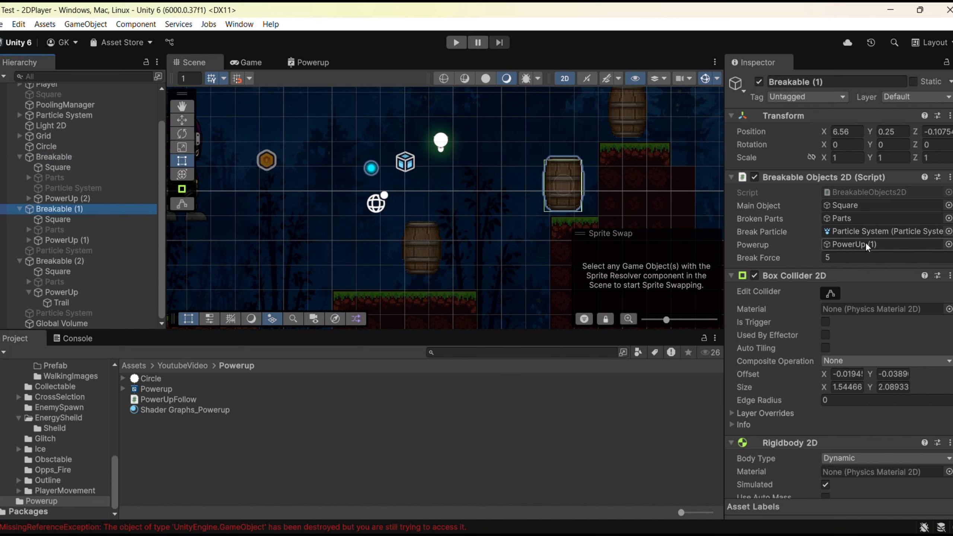
left_click(848, 244)
left_click(84, 262)
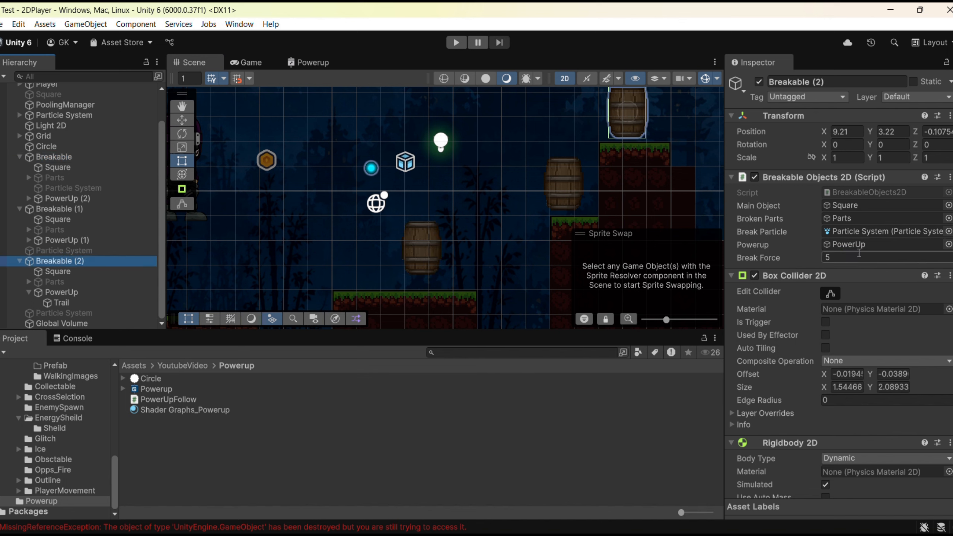
left_click(849, 244)
Inspect the settings of PowerUp, PowerUp (1) and PowerUp (2), and the collider and rigidbody components of Breakable (2)
left_click(80, 293)
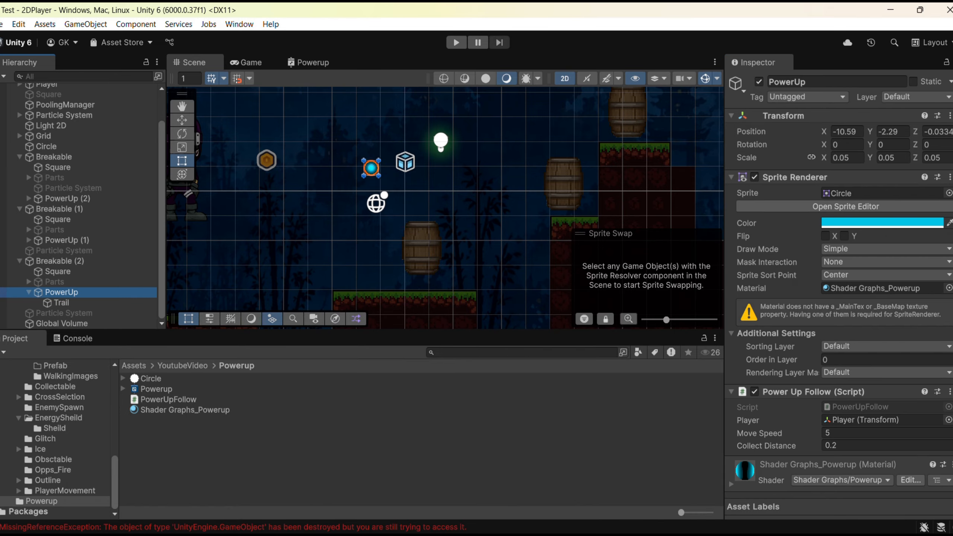
left_click(61, 240)
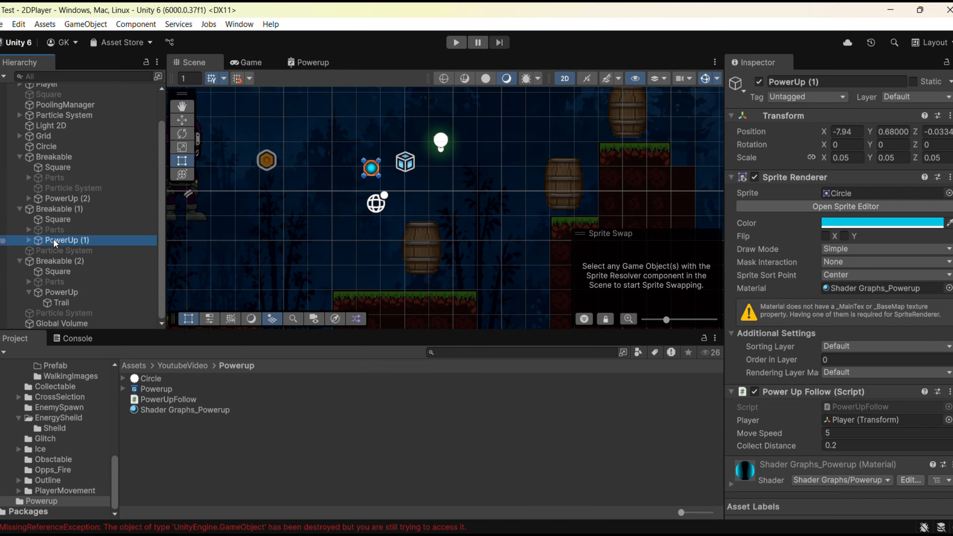
left_click(63, 198)
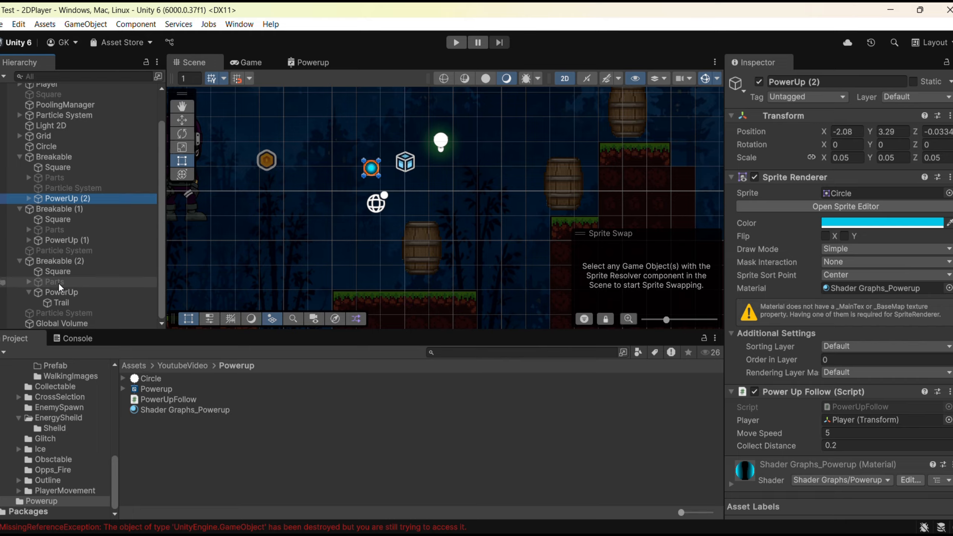
left_click(60, 261)
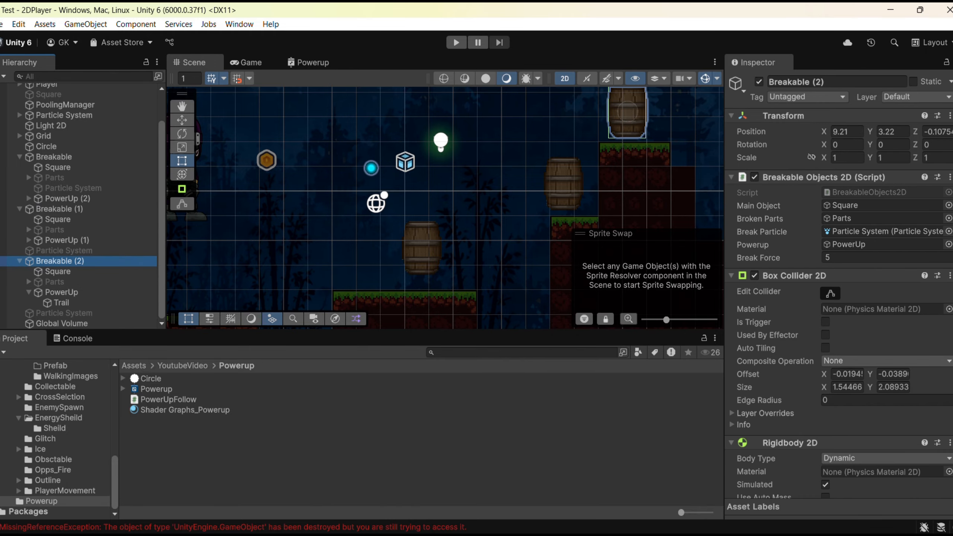
scroll(896, 326, "down", 3)
scroll(890, 319, "down", 5)
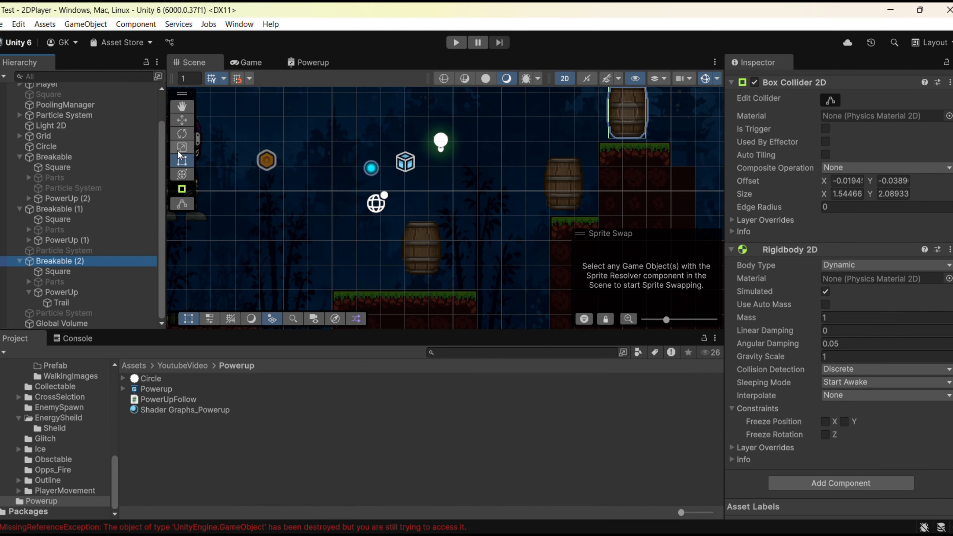
Examine the first MissingReferenceException in the Console, review the PowerUpFollow script in Visual Studio, and return to Unity
left_click(80, 339)
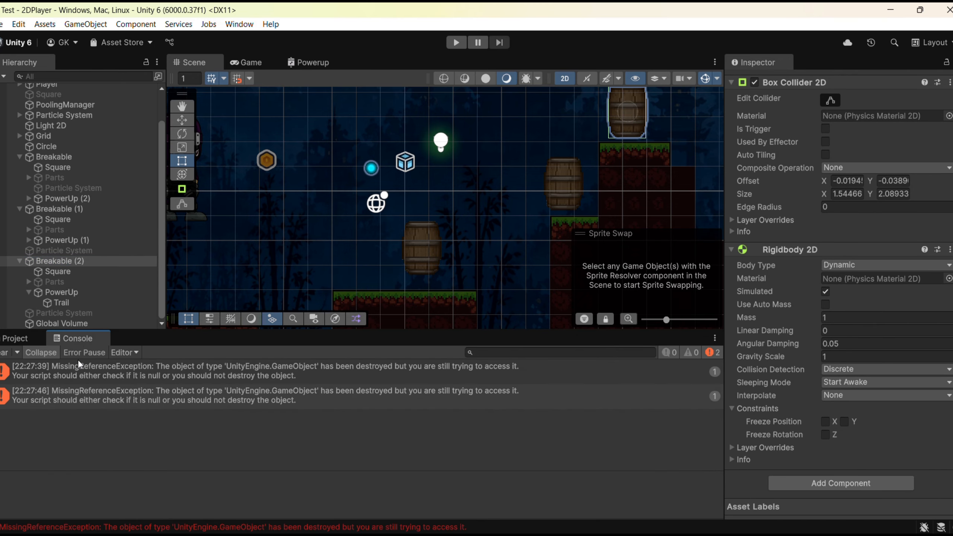
left_click(100, 380)
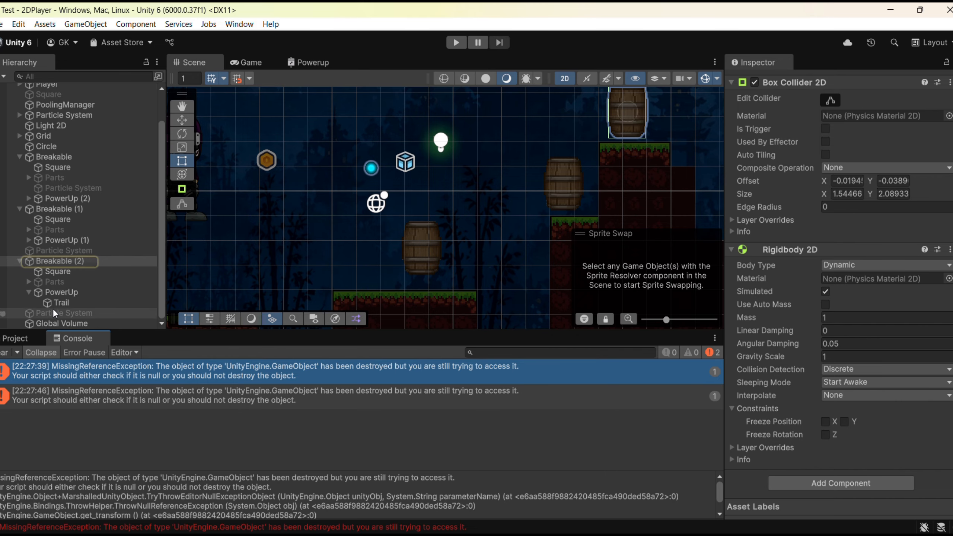
left_click(61, 292)
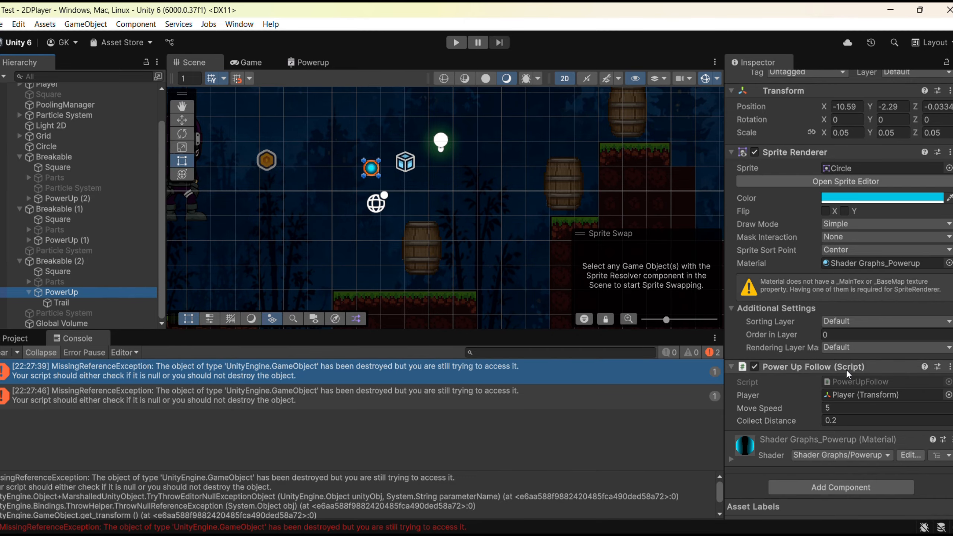
double_click(848, 381)
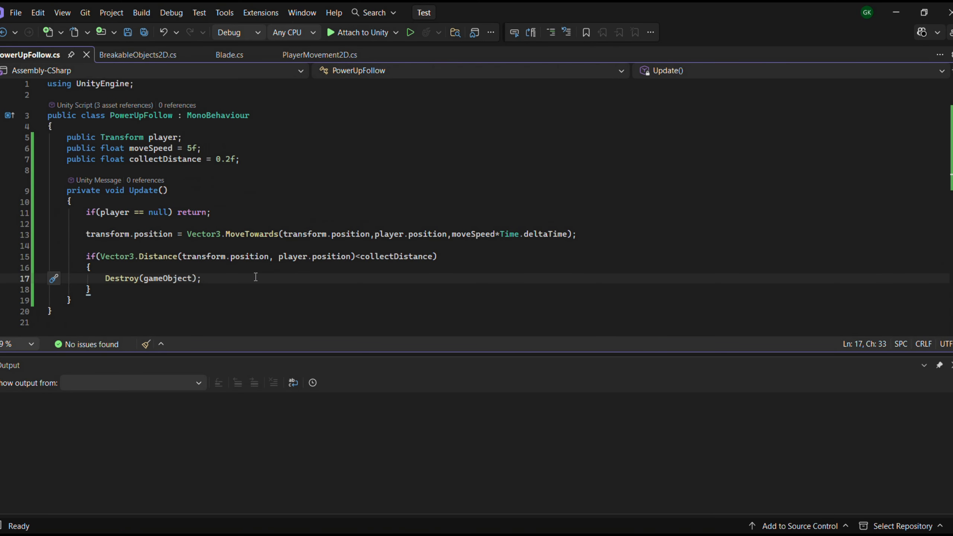
left_click(896, 12)
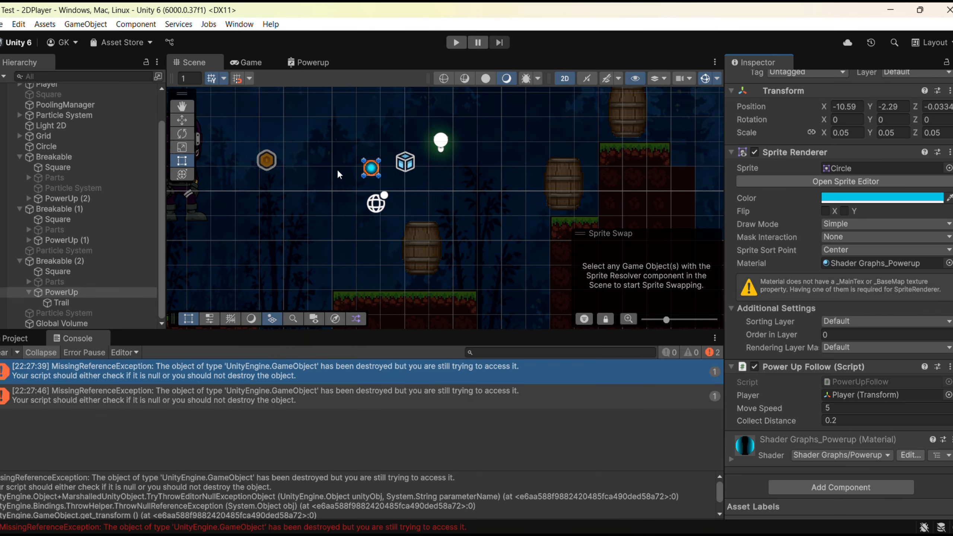
Deactivate the PowerUp, PowerUp (1) and PowerUp (2) objects together
double_click(73, 292)
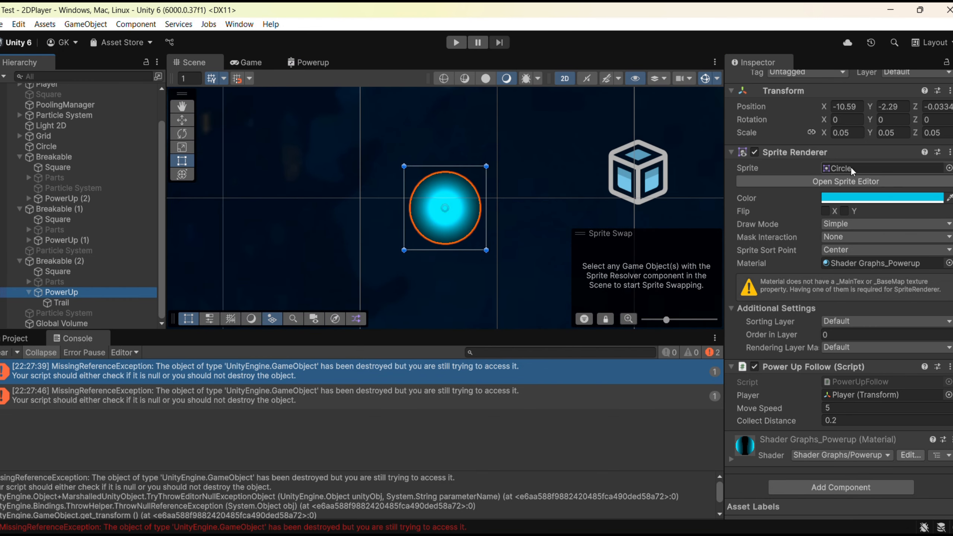
left_click(67, 240, "ctrl")
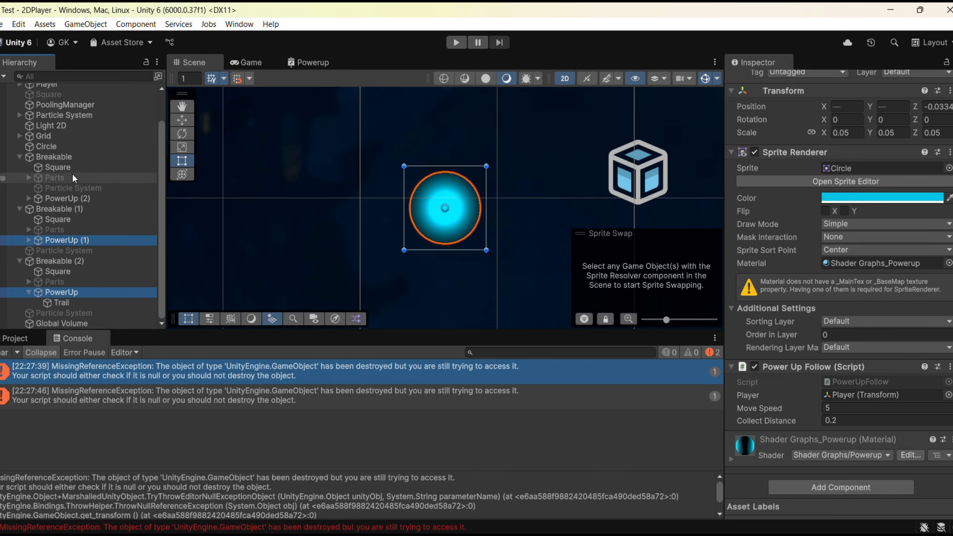
left_click(78, 198, "ctrl")
scroll(773, 137, "up", 2)
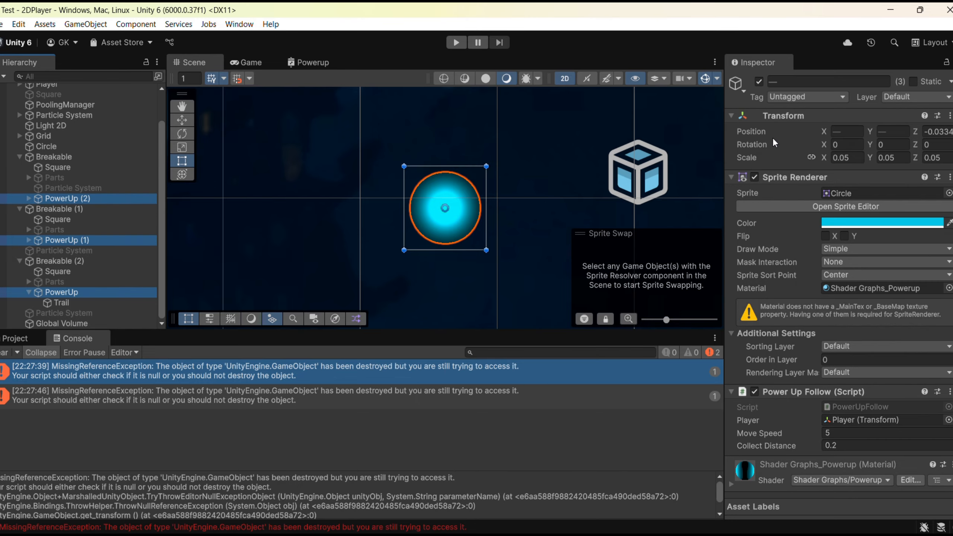
left_click(758, 81)
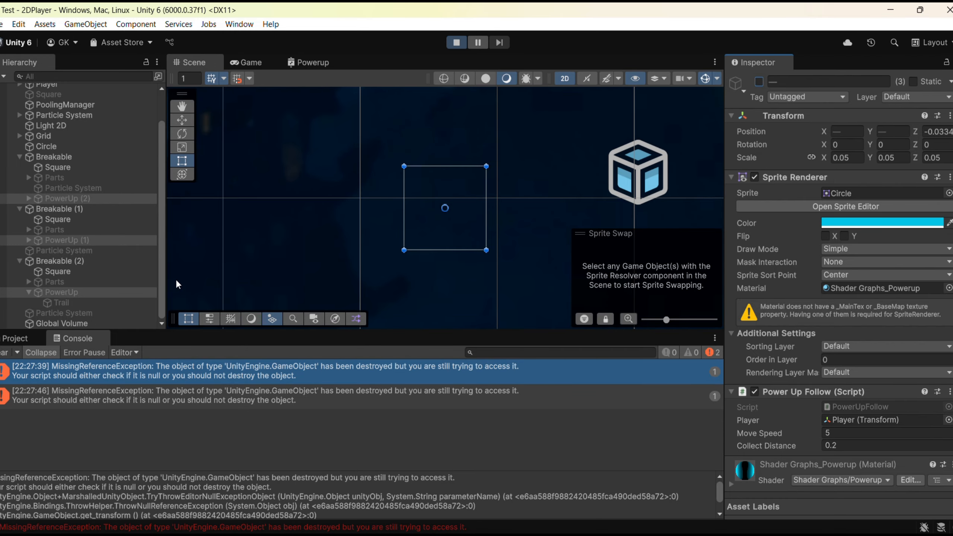
Play-test the scene in the enlarged Game view, moving, jumping and throwing blades at the barrels, and restore the view size
key("ctrl+p")
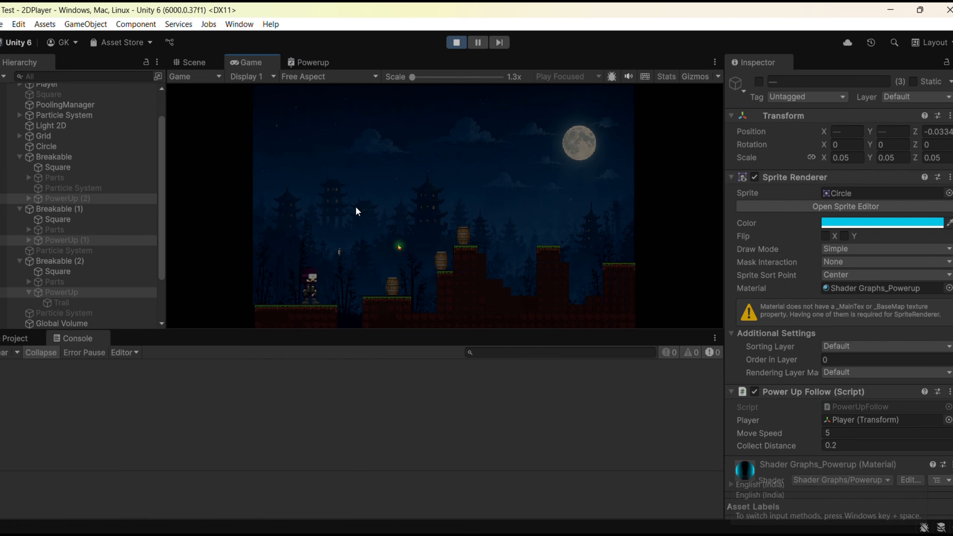
double_click(254, 60)
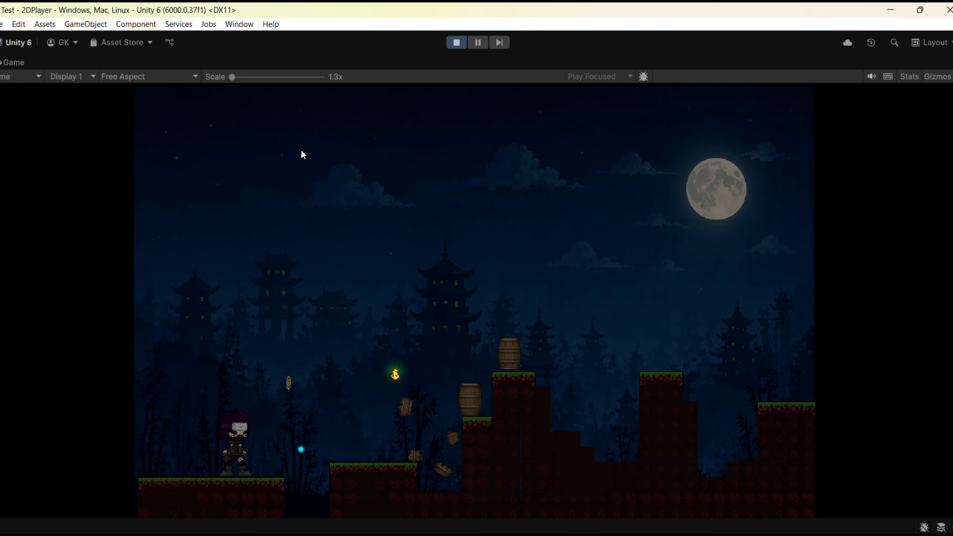
key("space")
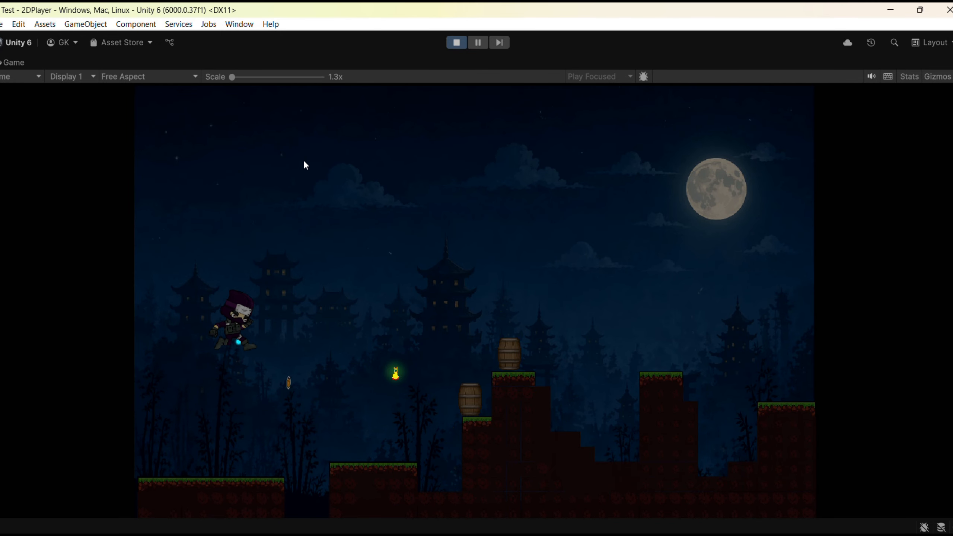
left_click(380, 360)
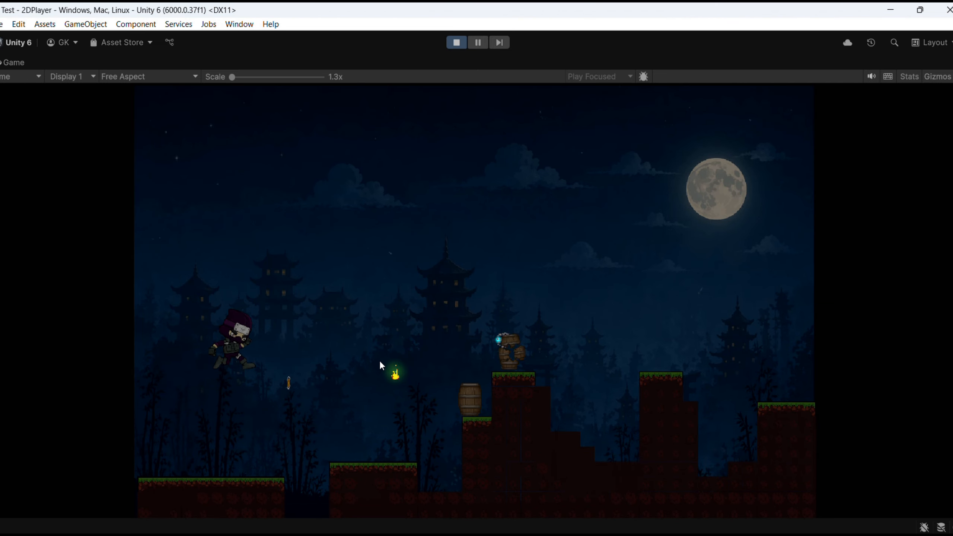
key("a")
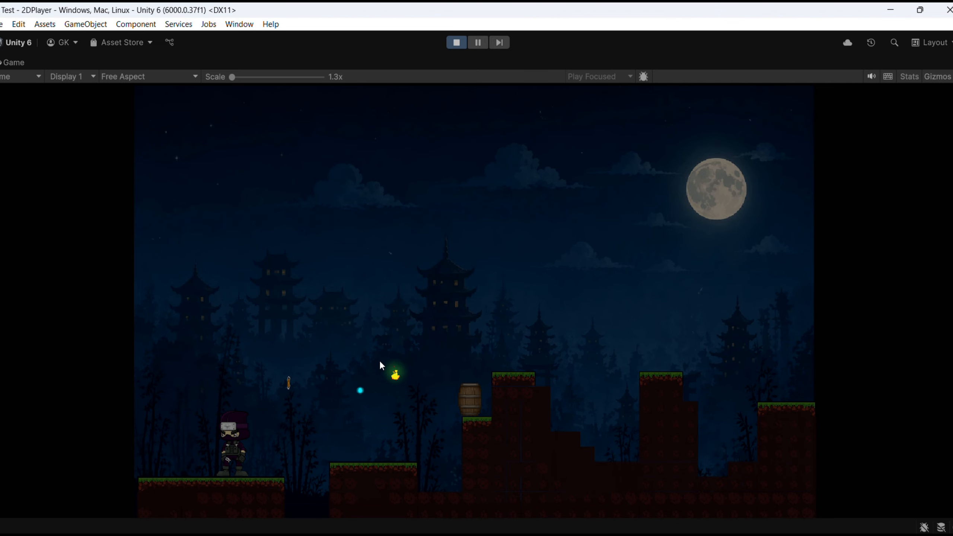
key("d")
key("space")
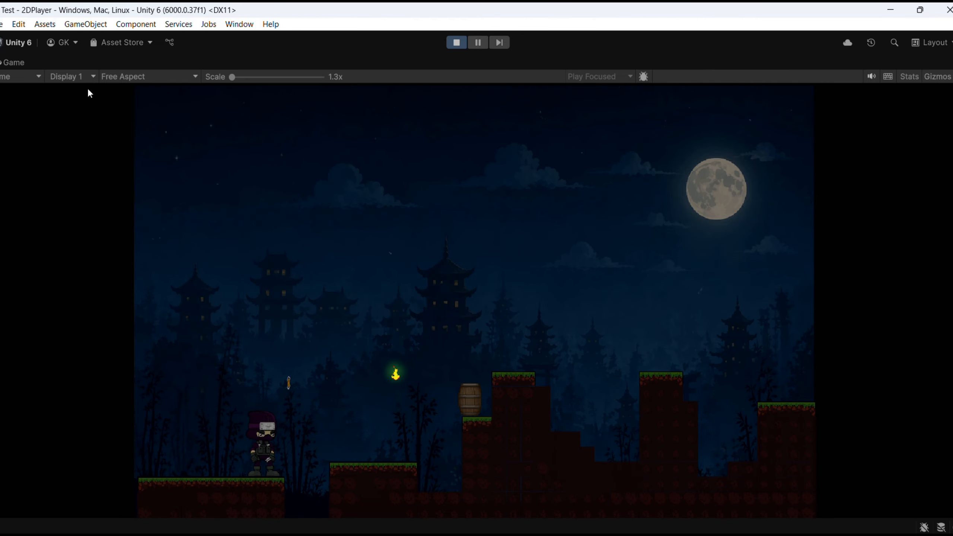
double_click(12, 65)
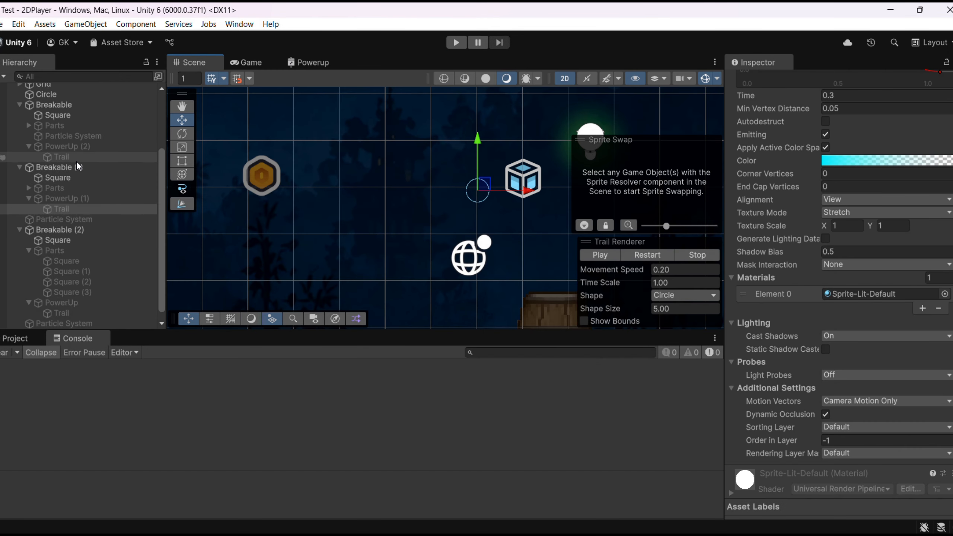
Set Order in Layer to 0 for the Trail objects under all three PowerUps and save the scene
left_click(76, 161, "ctrl")
left_click(70, 314, "ctrl")
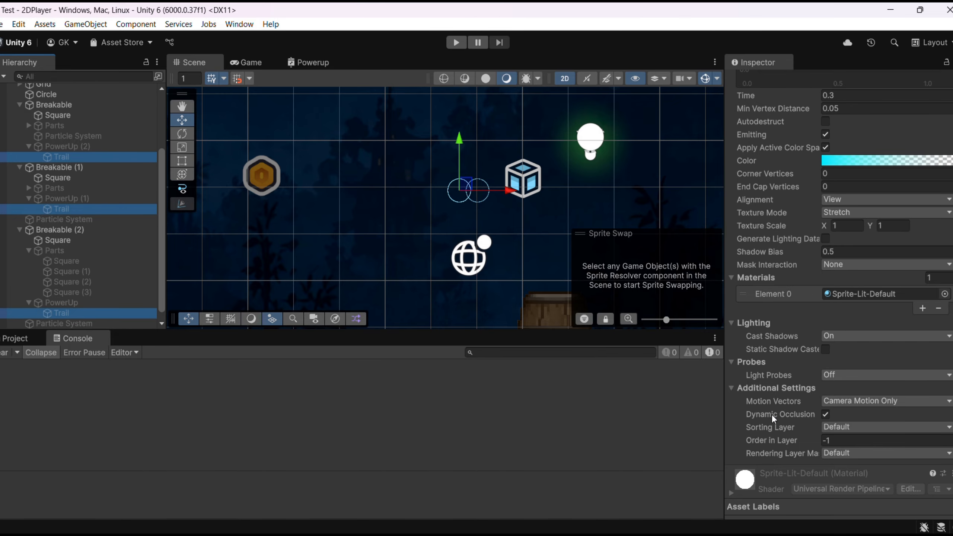
left_click(826, 440)
type("0")
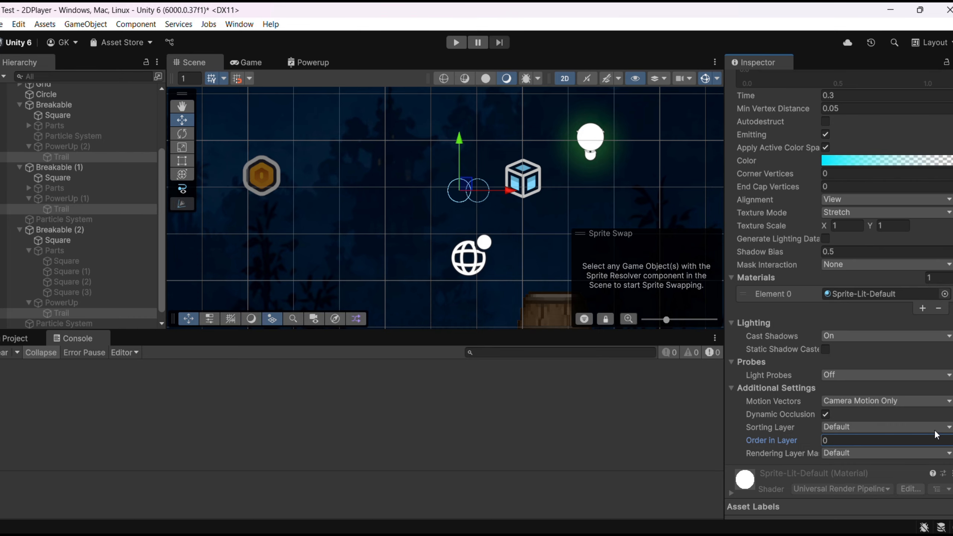
key("ctrl+s")
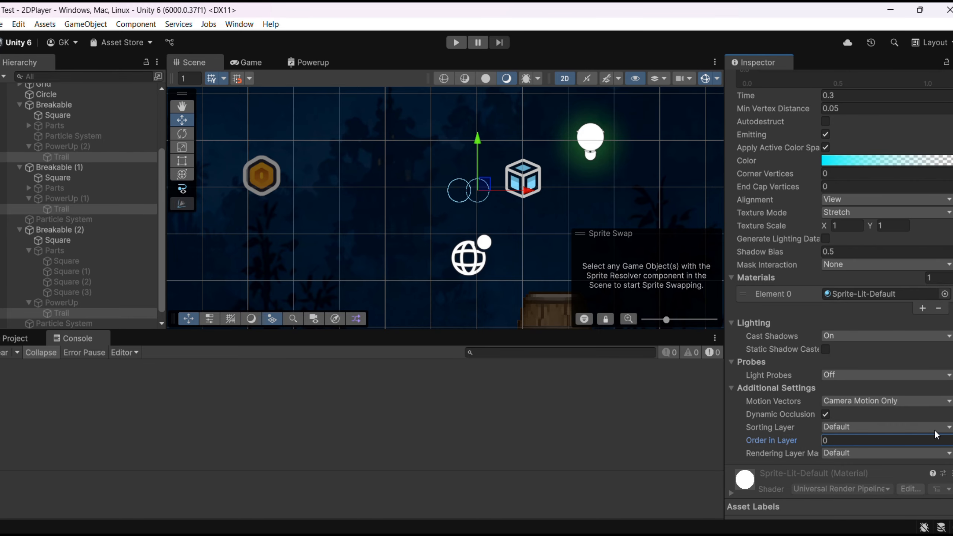
Play-test the scene, throwing a blade at the nearest barrel to check the trail, and stop play mode
key("ctrl+p")
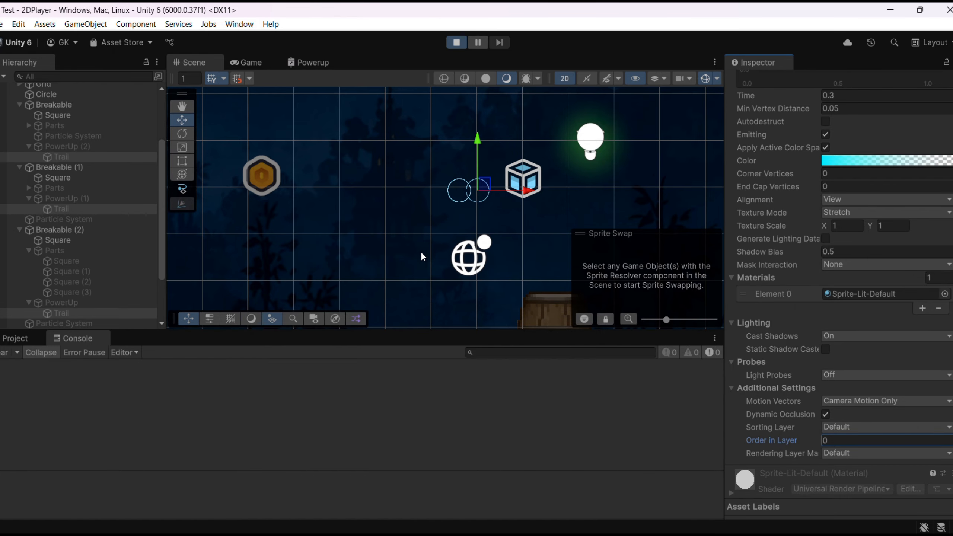
left_click(404, 256)
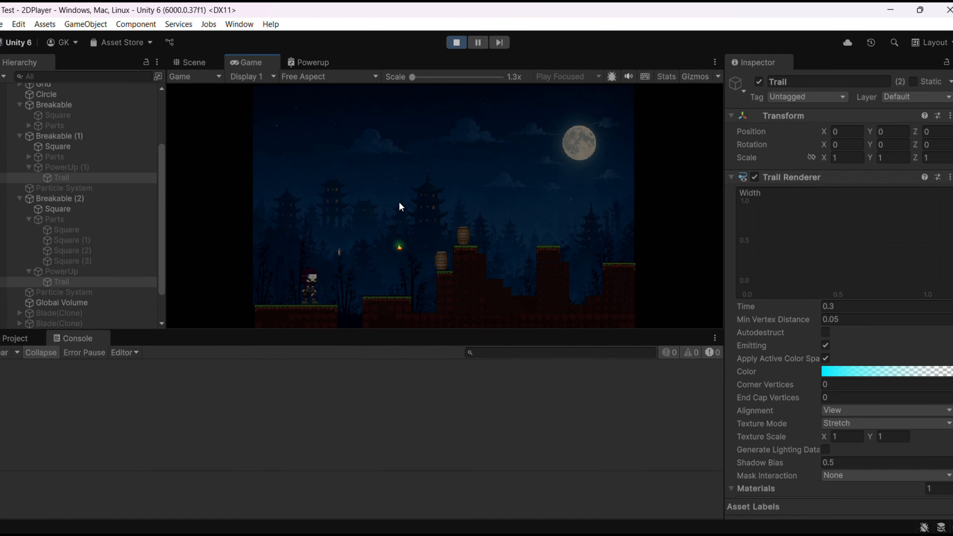
key("ctrl+p")
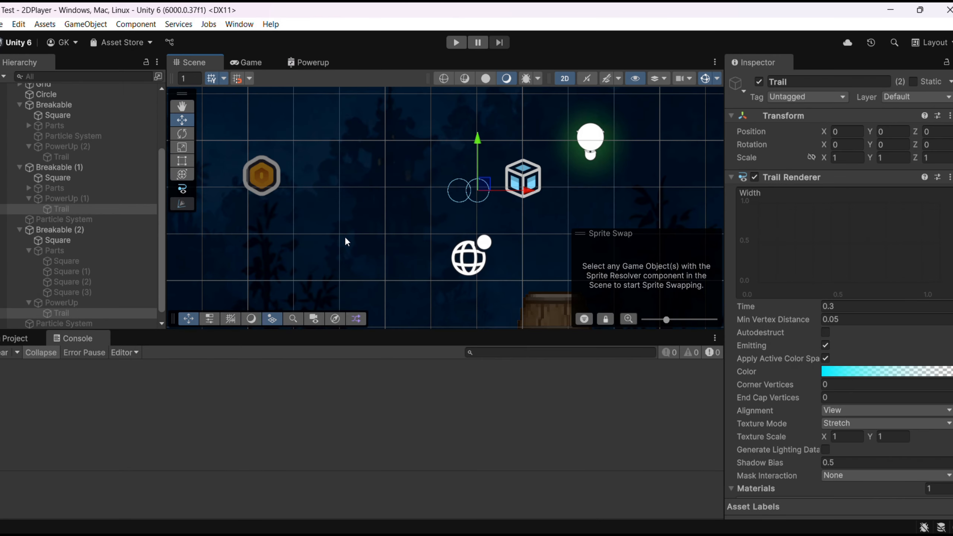
Set the Sprite Renderer's Order in Layer to 1 for PowerUp, PowerUp (1) and PowerUp (2)
left_click(73, 157, "ctrl")
left_click(61, 302)
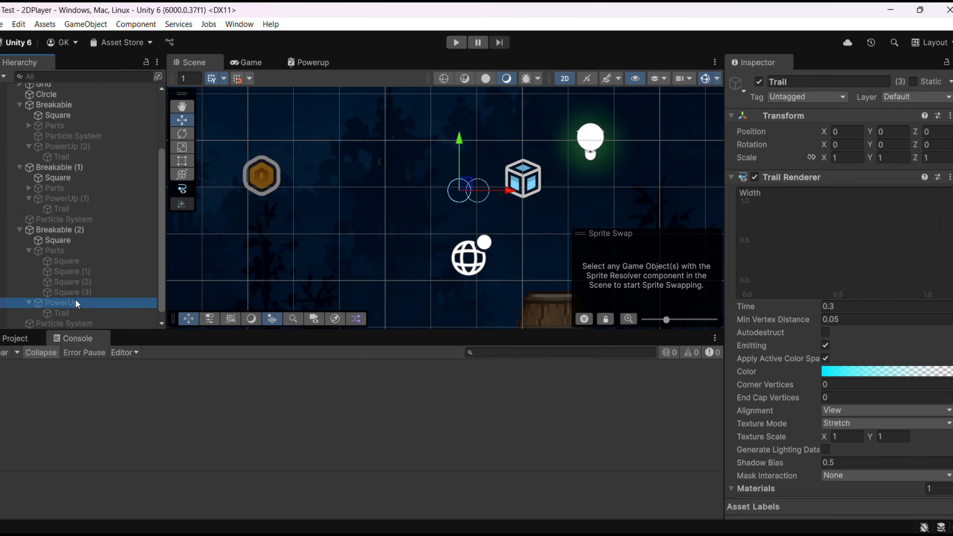
left_click(67, 199, "ctrl")
left_click(71, 147, "ctrl")
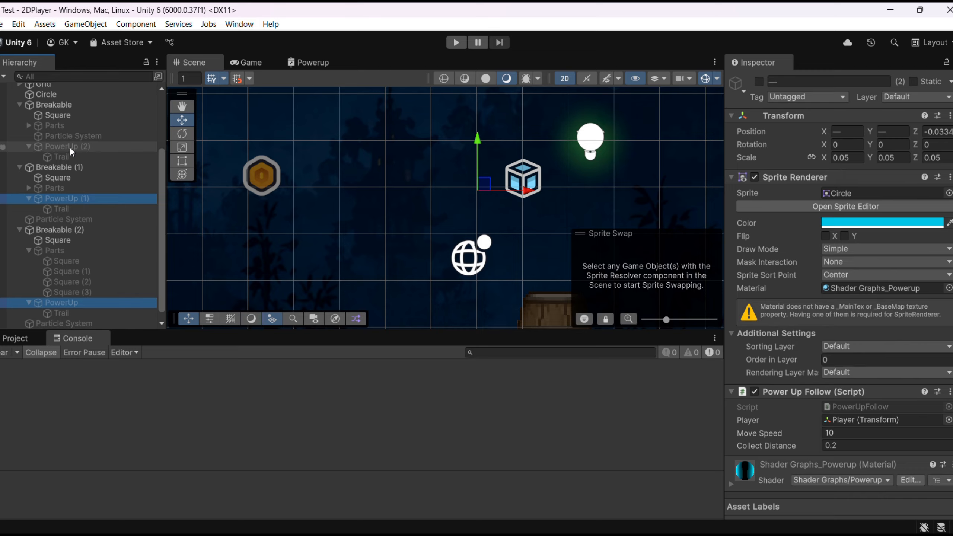
left_click(841, 361)
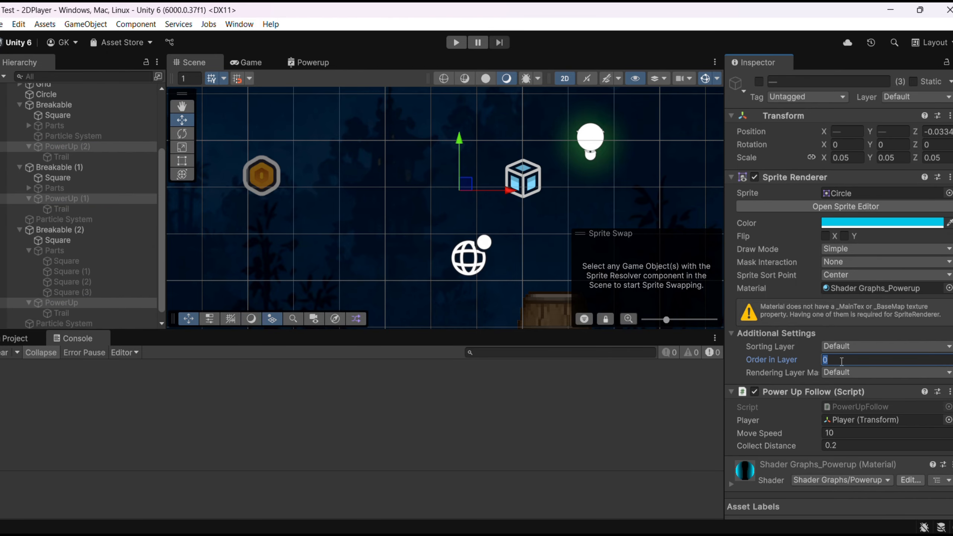
type("1")
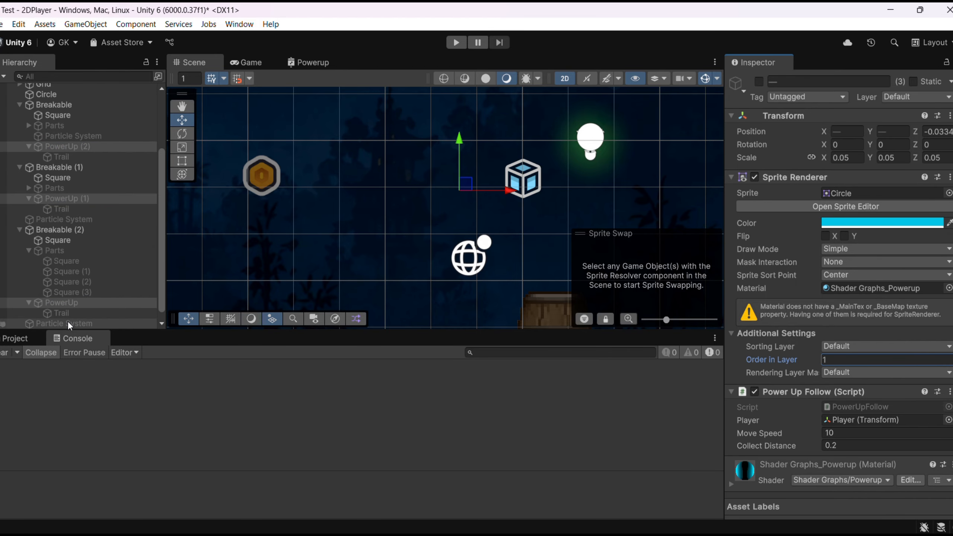
left_click(62, 312)
left_click(65, 207, "ctrl")
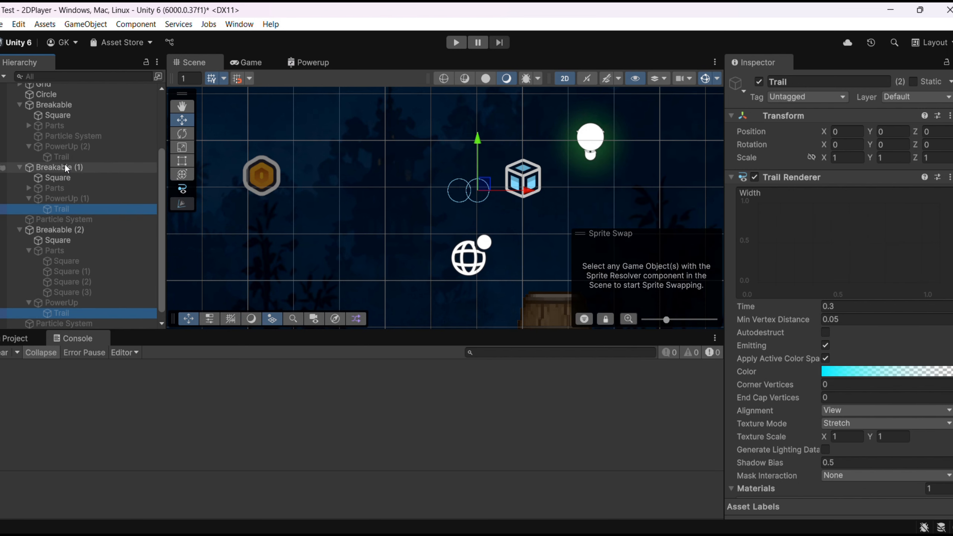
left_click(63, 157, "ctrl")
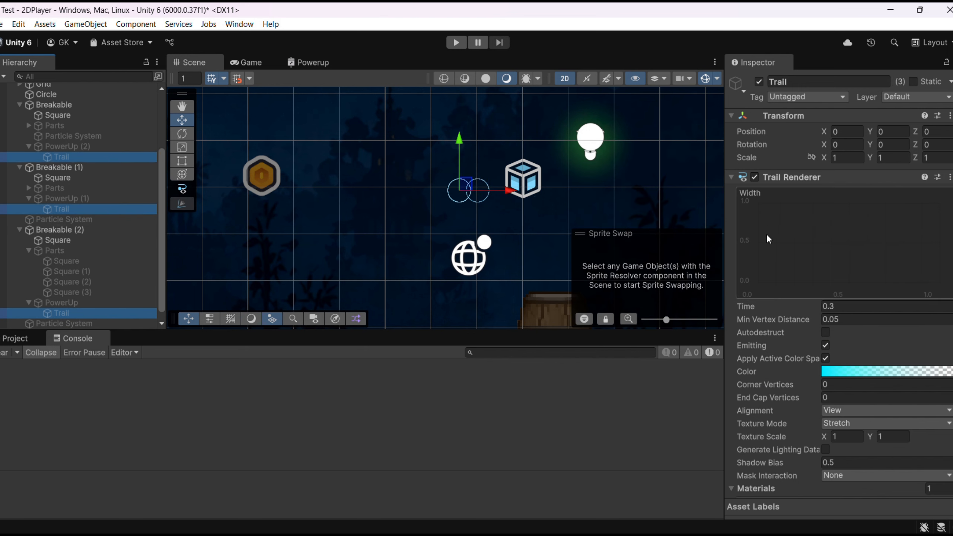
Lower the Trail Renderer width curve of the Trail under PowerUp (2), with its start at about 0.5 and middle key at about 0.3
left_click(85, 158)
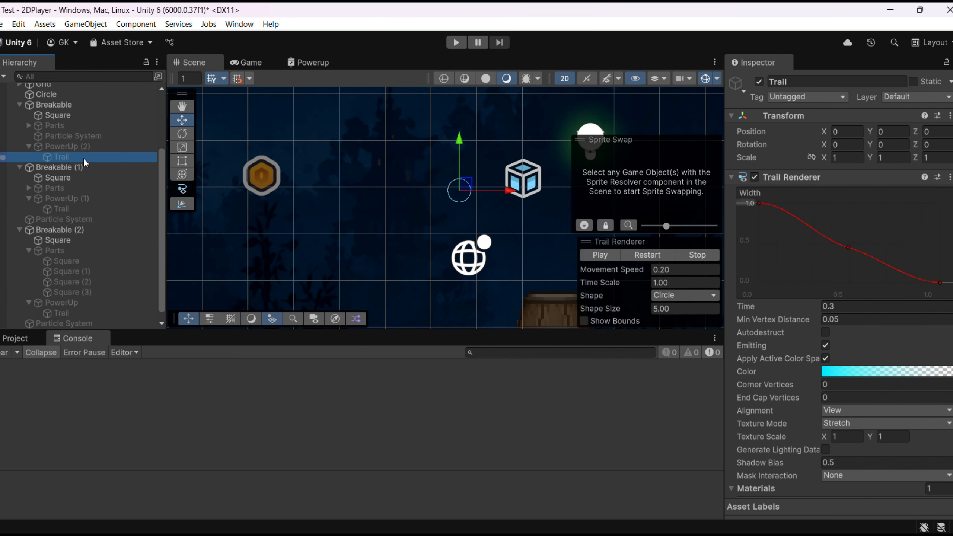
left_click_drag(759, 204, 758, 241)
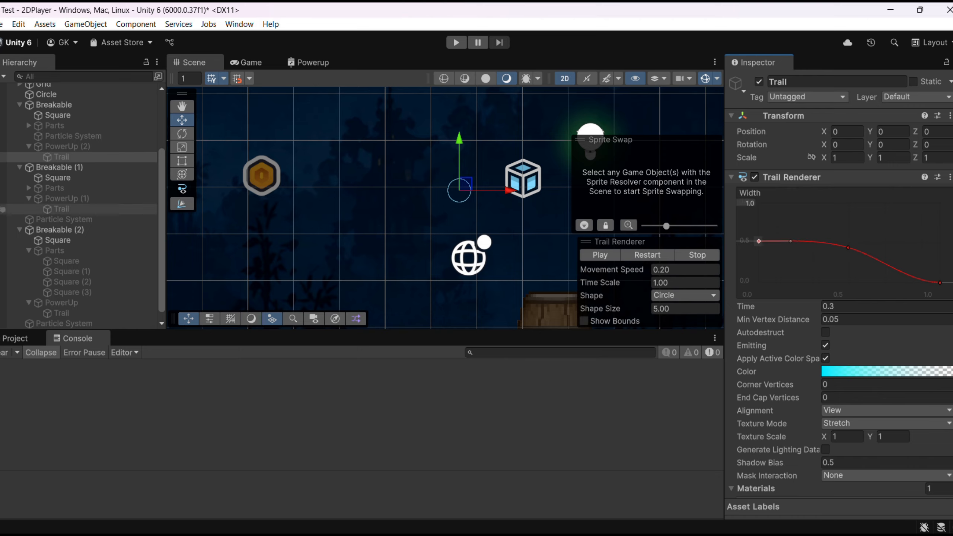
left_click_drag(848, 248, 846, 258)
Lower the width curve of the Trail under PowerUp (1), bringing its start to just under 0.5 and its middle key to about 0.3
left_click(100, 209)
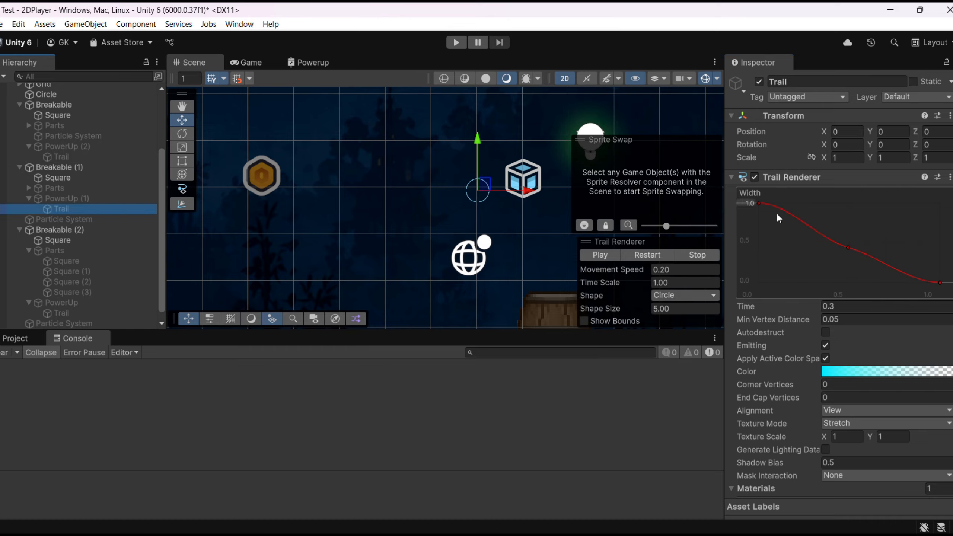
left_click_drag(760, 204, 759, 246)
left_click_drag(847, 249, 846, 258)
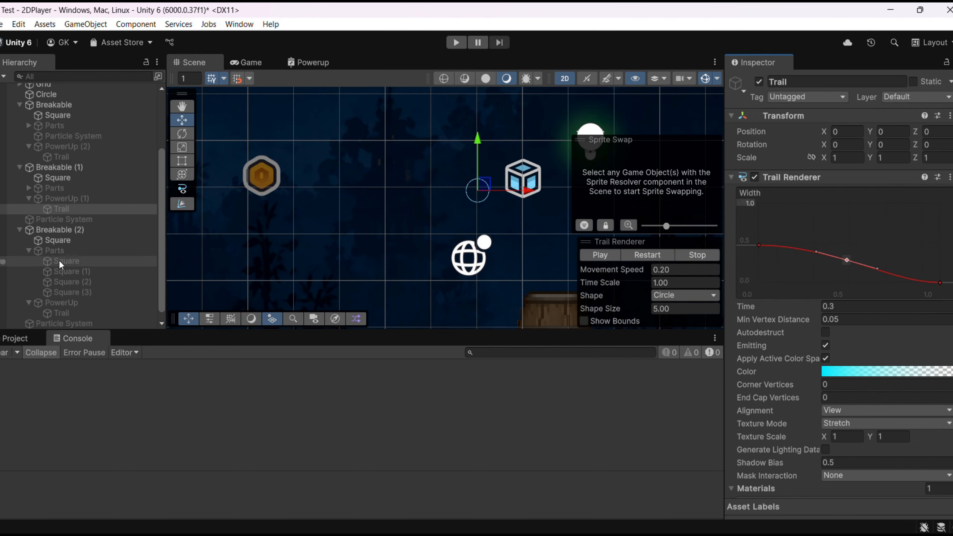
Reshape the width curve of the Trail under PowerUp to start at about 0.5, with the middle key at about 0.467, 0.347
left_click(74, 314)
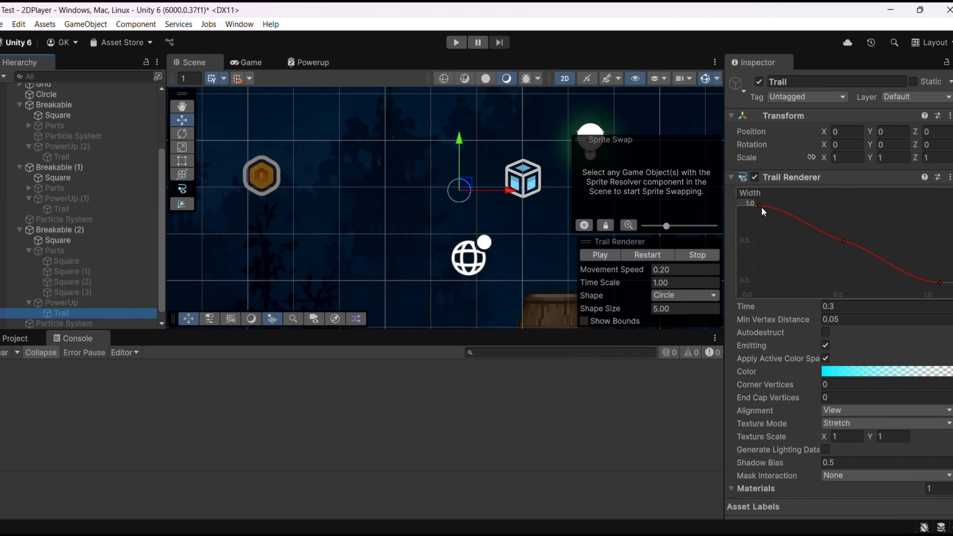
left_click_drag(760, 205, 759, 239)
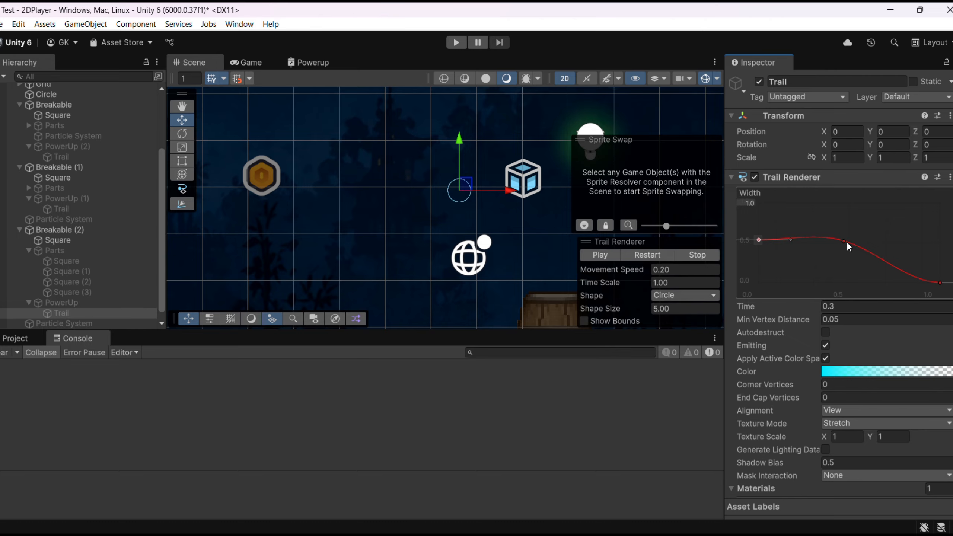
left_click_drag(844, 241, 843, 256)
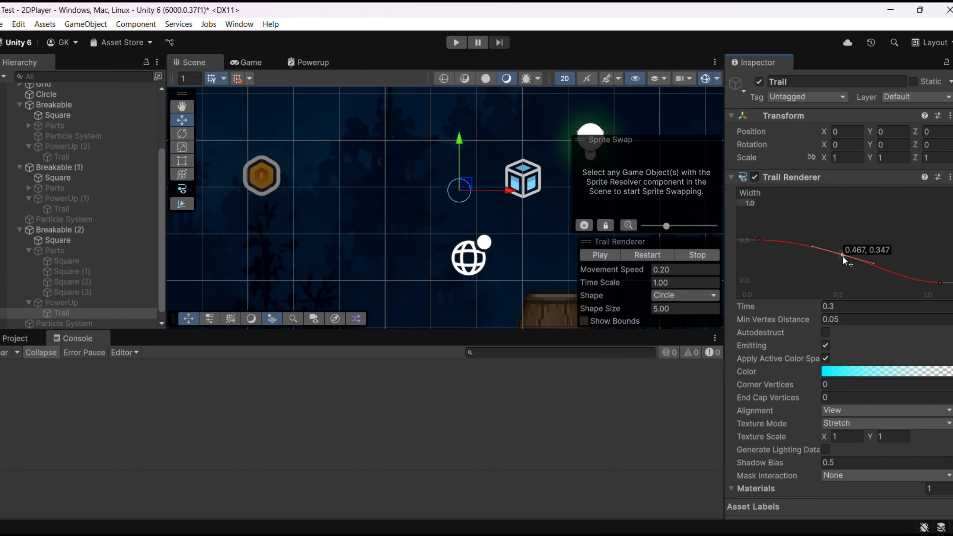
Set Move Speed to 7 in the Power Up Follow script of PowerUp, PowerUp (1) and PowerUp (2)
left_click(55, 302)
left_click(68, 199, "ctrl")
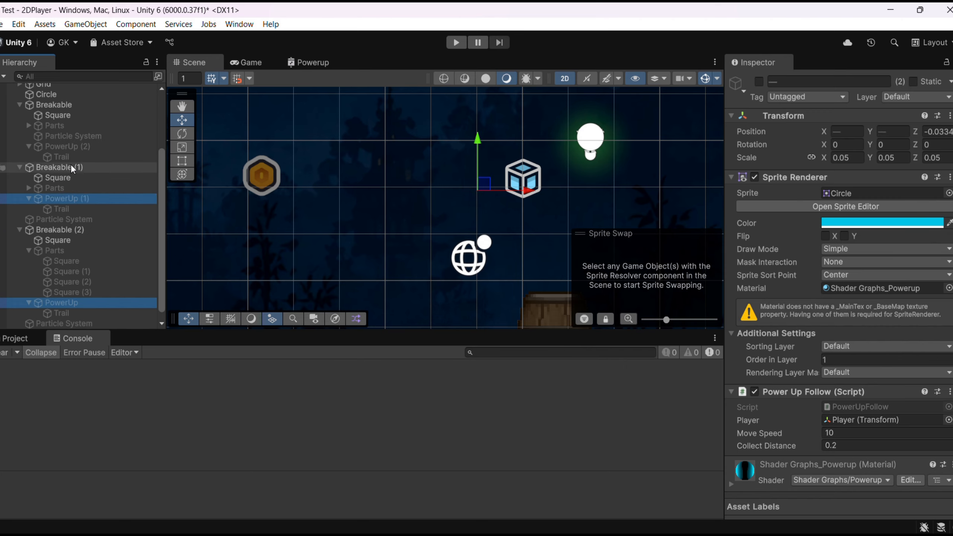
left_click(68, 147, "ctrl")
scroll(762, 376, "down", 2)
left_click(842, 403)
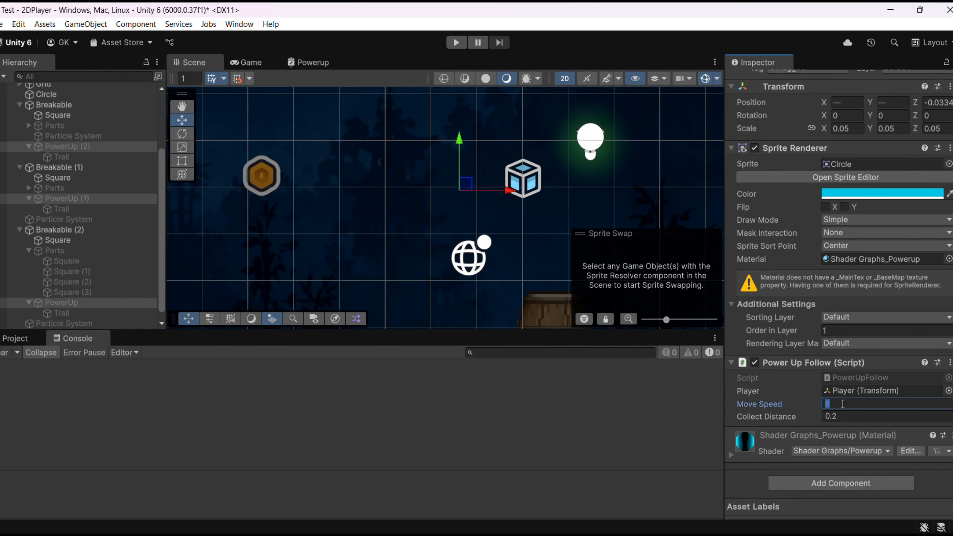
Play-test the scene, jumping and throwing blades at all three barrels to check how the orbs and their trails follow the player
key("ctrl+p")
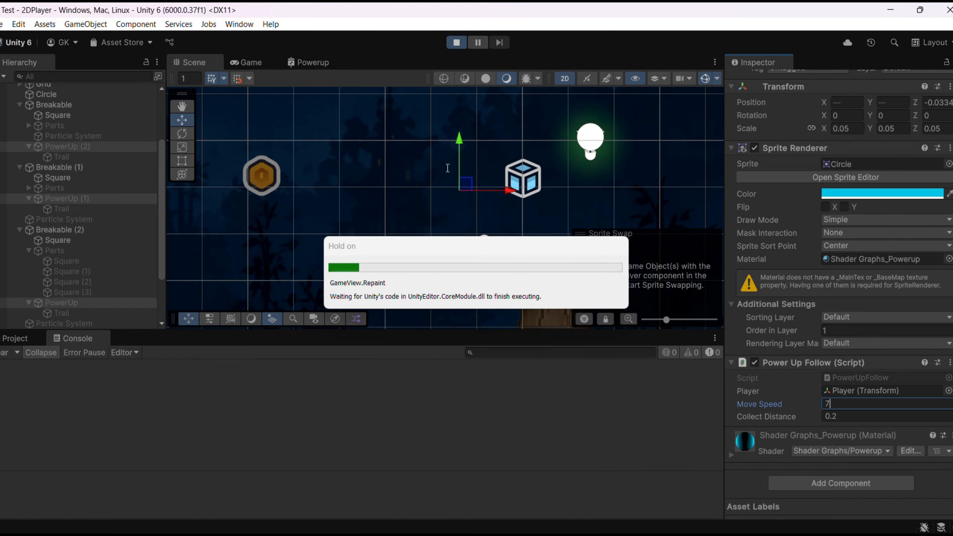
left_click(429, 226)
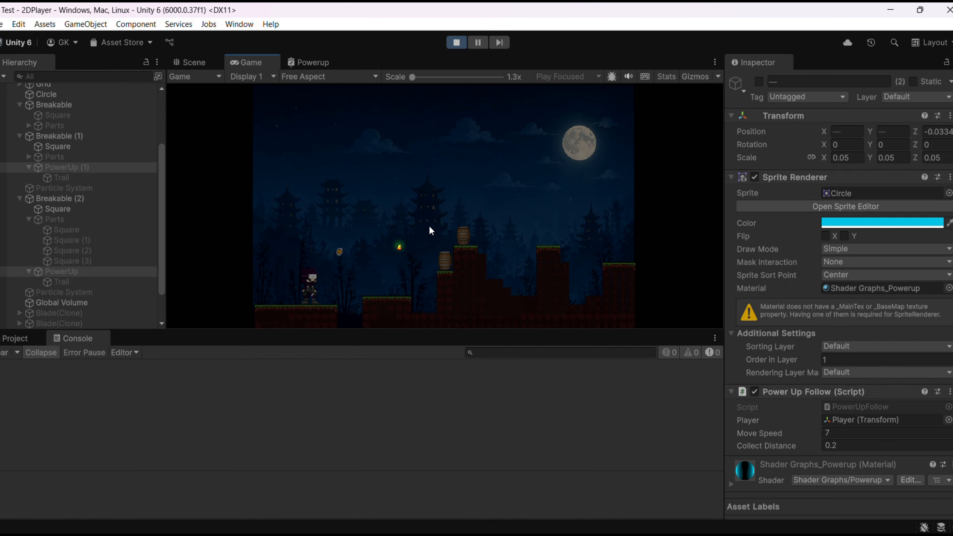
key("space")
left_click(429, 225)
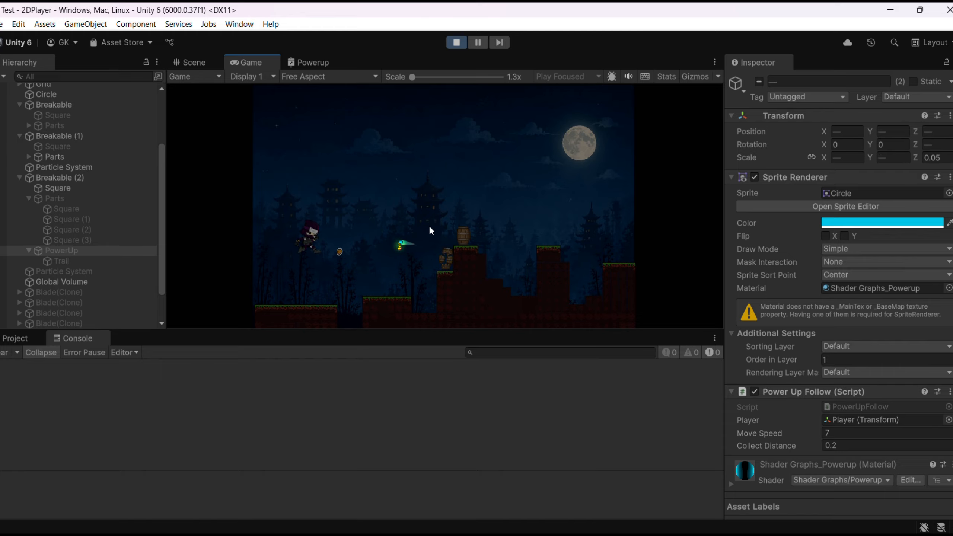
key("space")
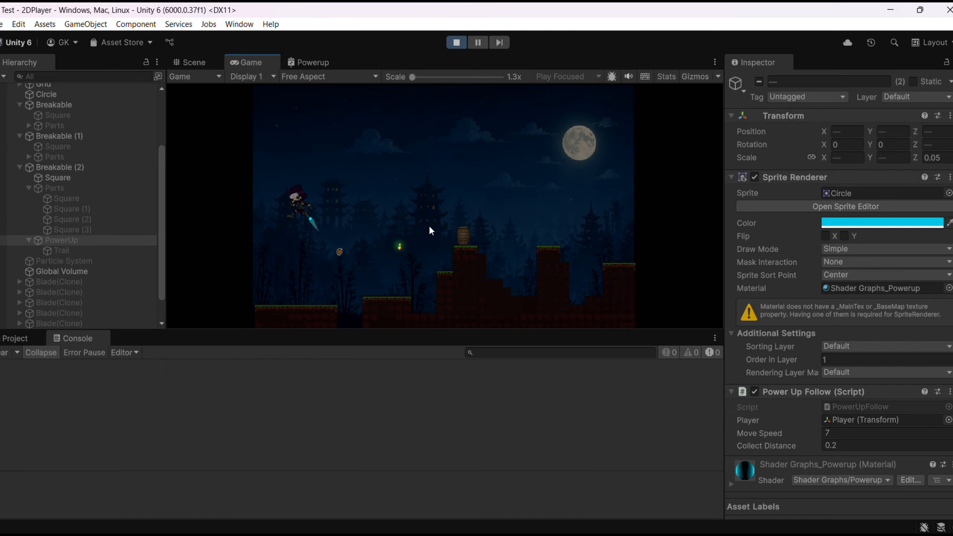
key("space")
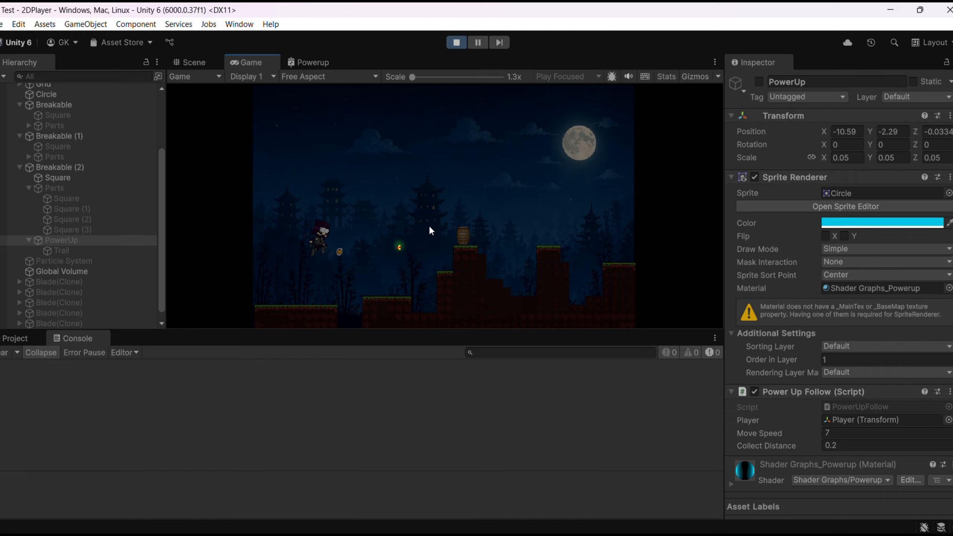
left_click(429, 224)
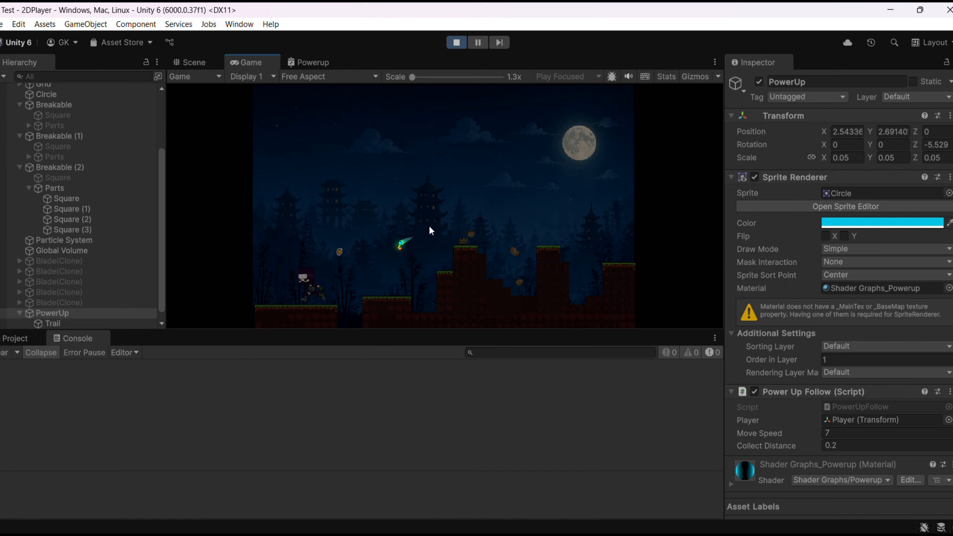
key("space")
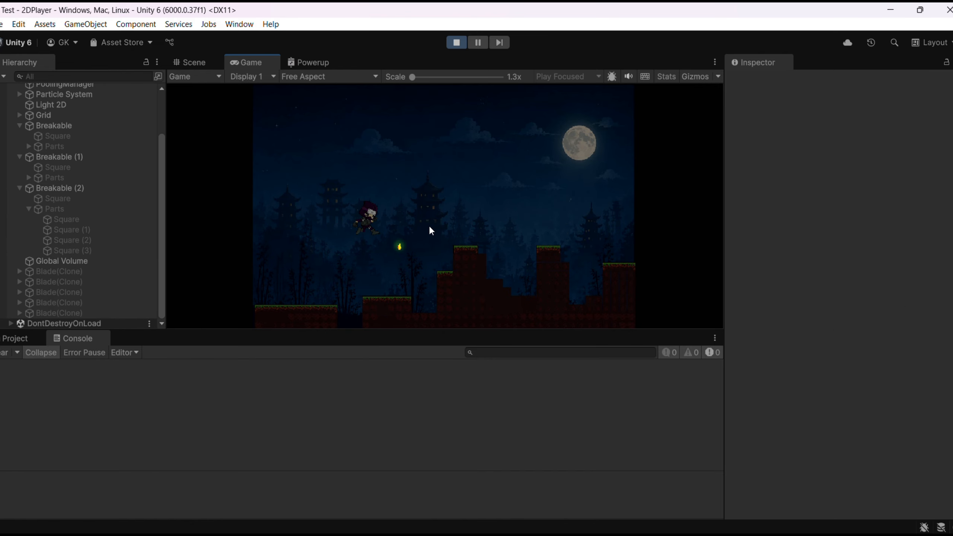